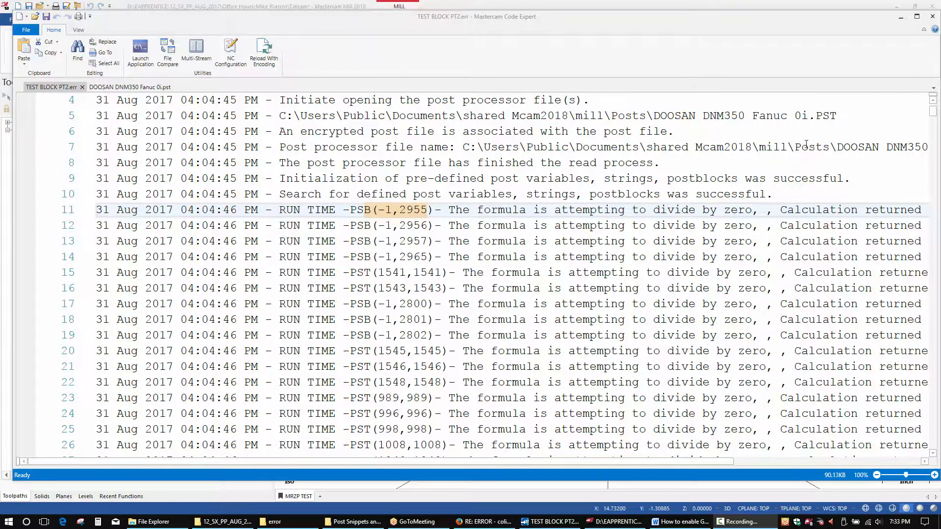
Review header lines 1 to 10 of the TEST BLOCK PT2.err log, including the full post processor file name.
scroll(668, 226, up, 1)
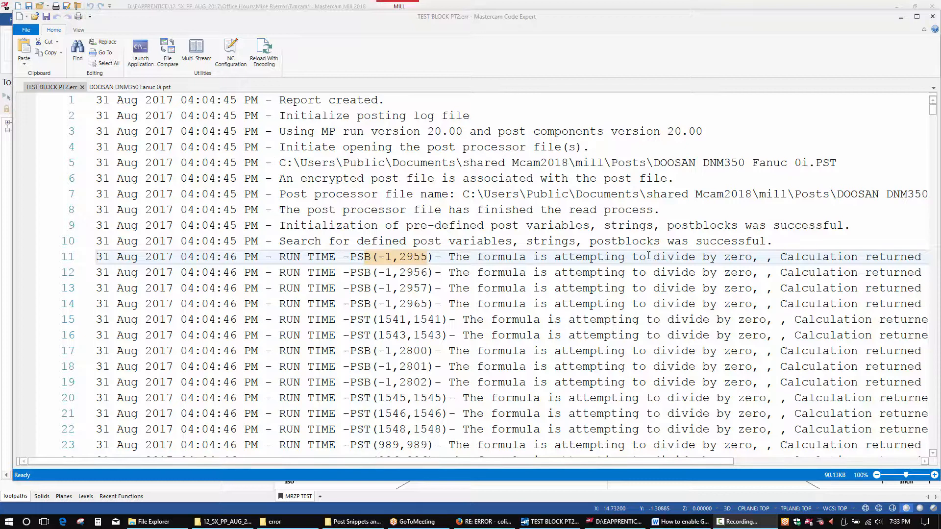
drag(839, 241, 96, 100)
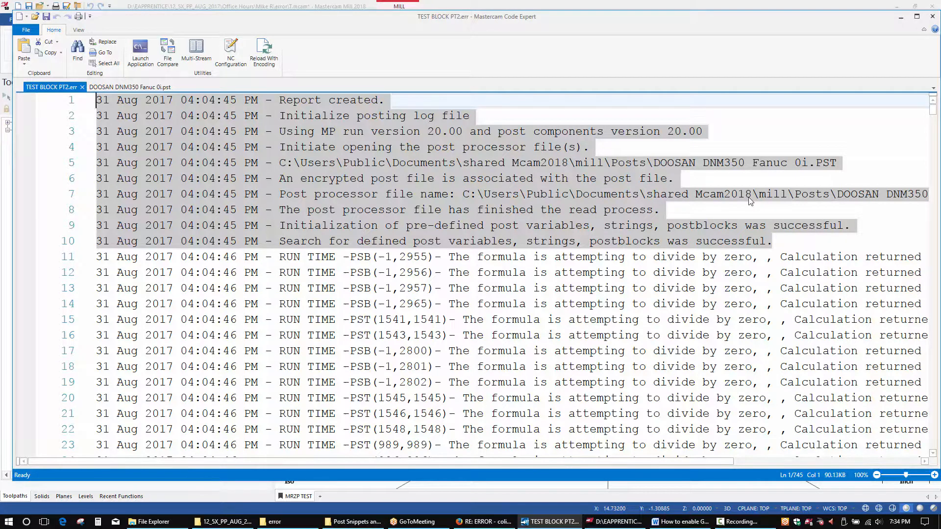
drag(478, 462, 562, 461)
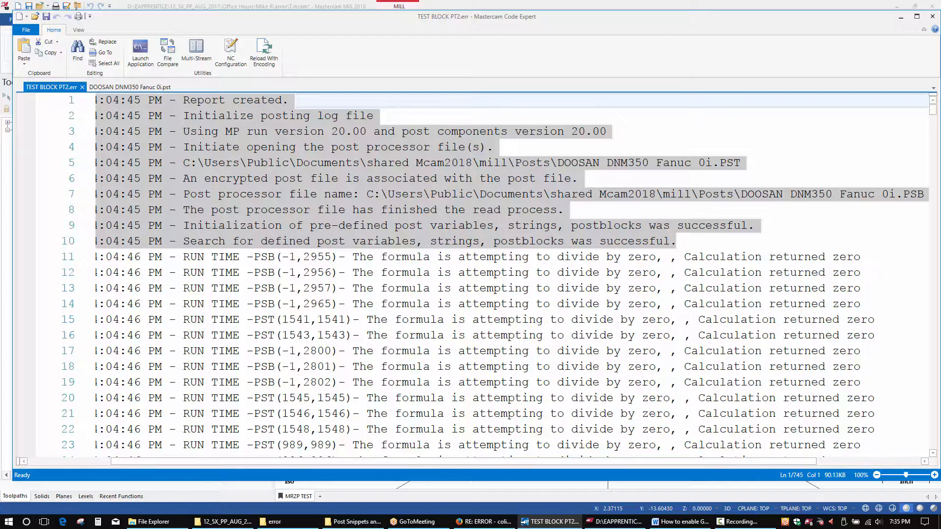
mouse_move(934, 114)
mouse_down()
mouse_move(925, 450)
mouse_move(933, 104)
mouse_up()
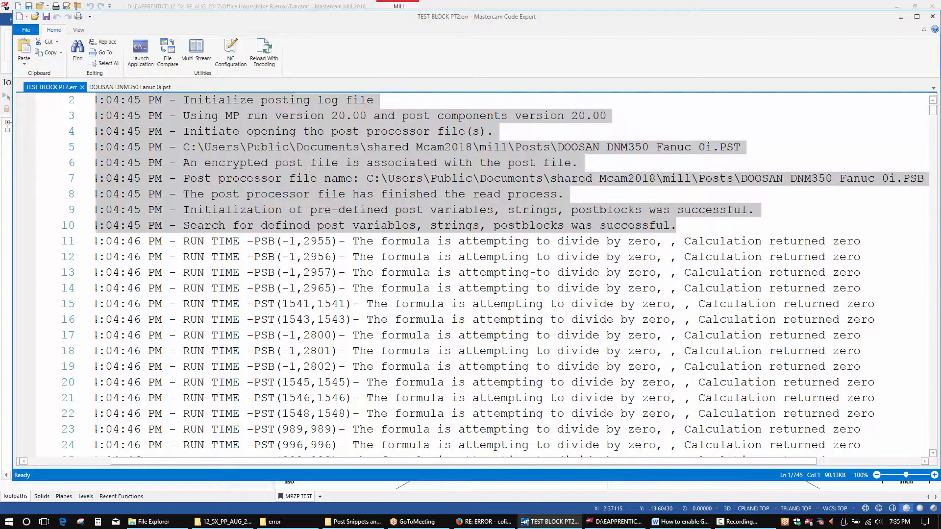
scroll(537, 271, down, 1)
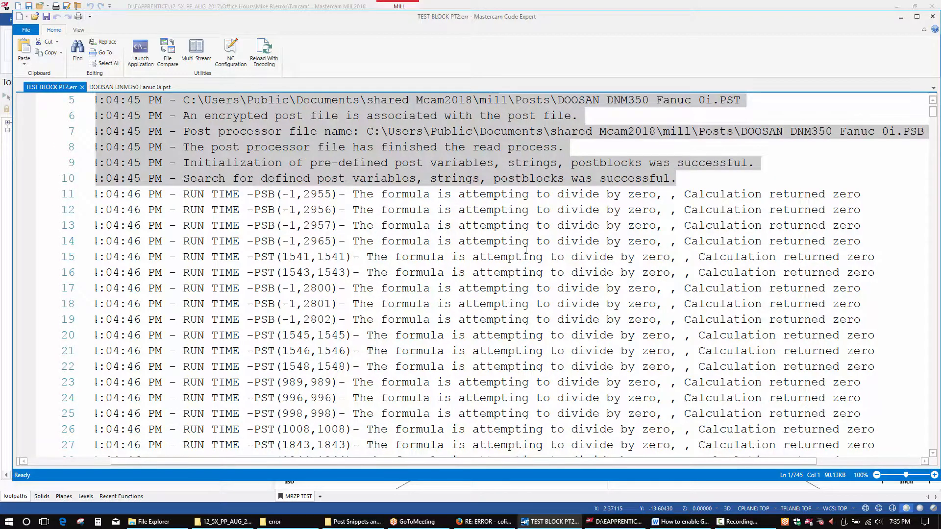
Highlight the run-time entries on log lines 11 to 16, covering first the PSB references and then PST(1541,1541) and PST(1543,1543).
drag(879, 225, 84, 202)
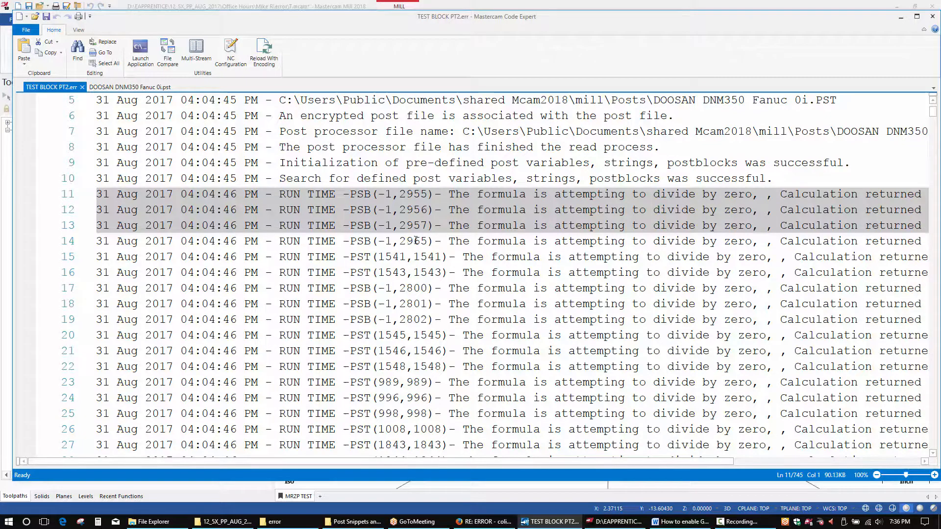
drag(434, 241, 322, 194)
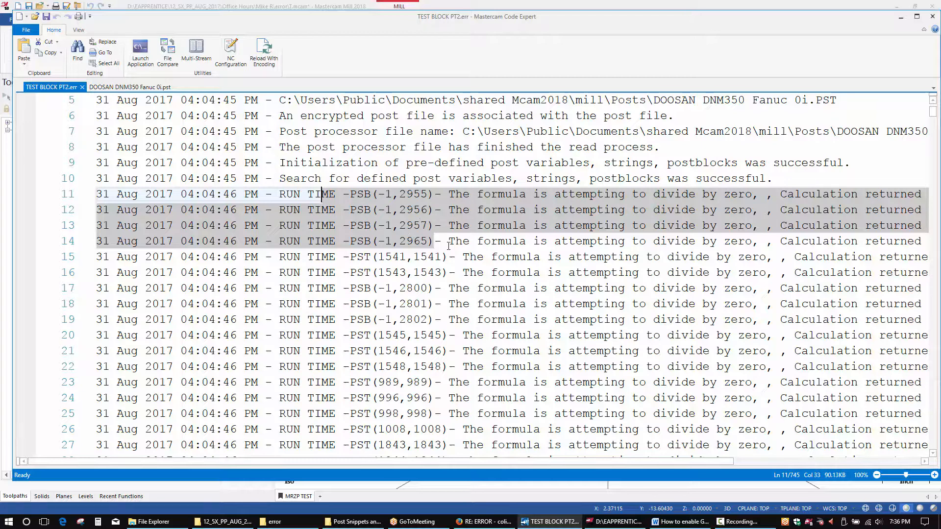
drag(447, 273, 96, 257)
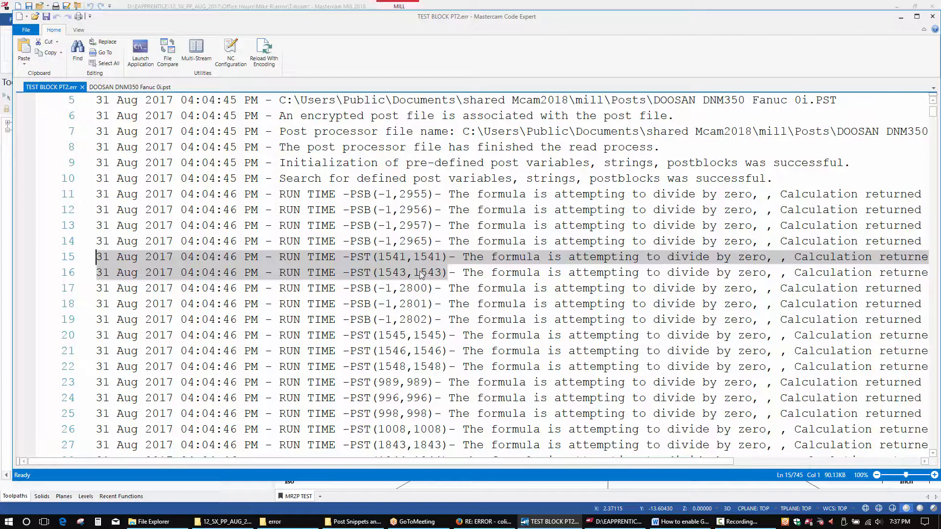
Switch to the DOOSAN DNM350 Fanuc 0i.pst file and look through the code above the psign_ang_out post block.
click(125, 89)
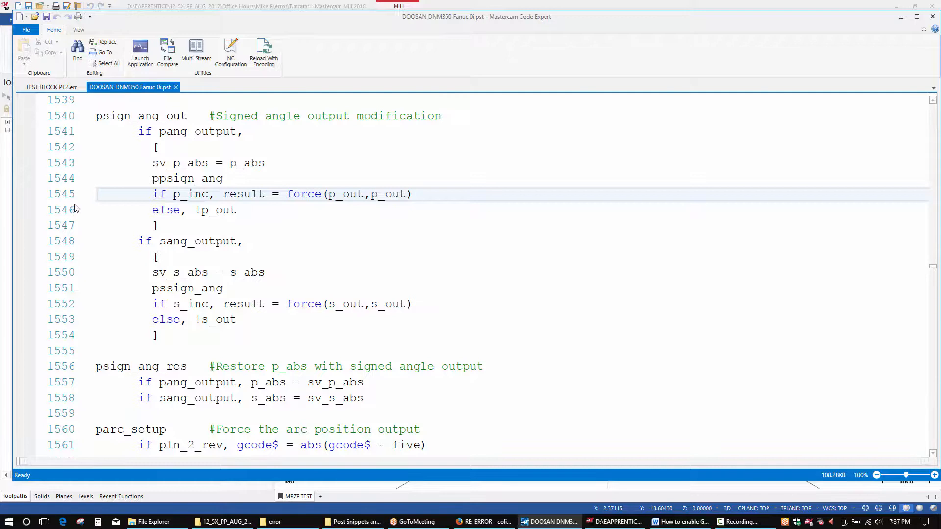
scroll(93, 220, up, 3)
scroll(95, 219, up, 4)
scroll(104, 210, down, 2)
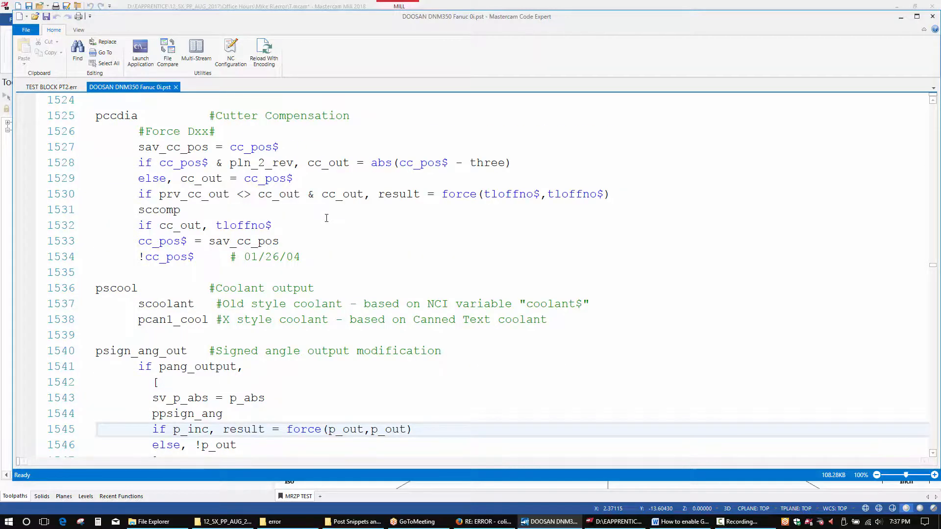
key(ctrl+g)
drag(148, 52, 386, 134)
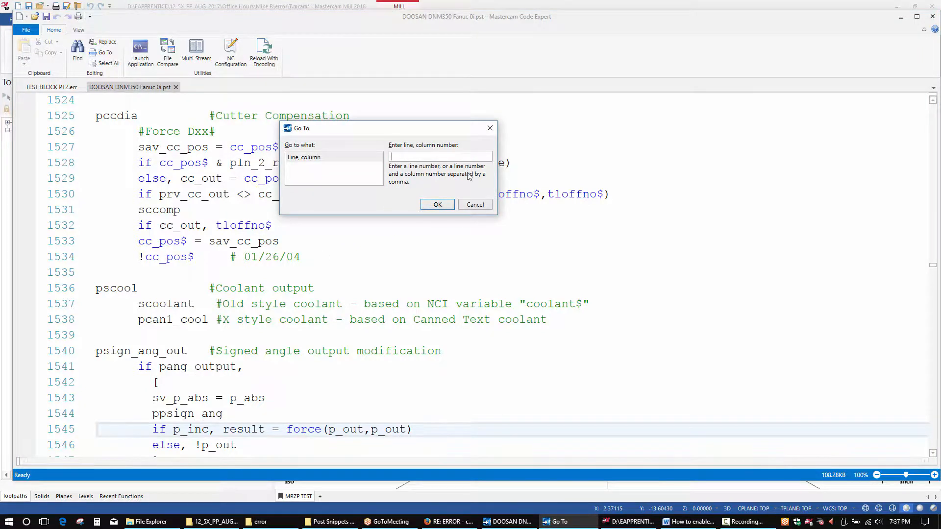
click(473, 205)
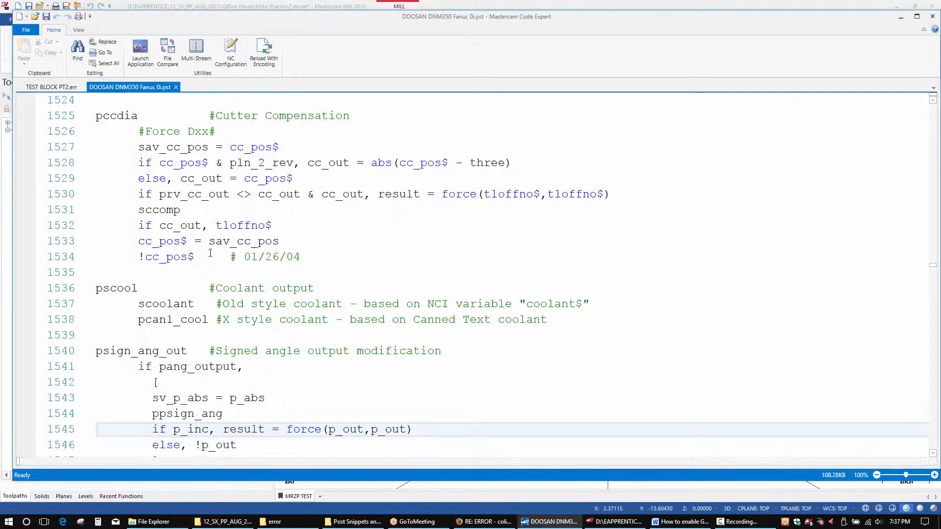
Locate line 1541 in the psign_ang_out post block and highlight its if statement and the pang_output variable.
scroll(204, 244, down, 1)
scroll(204, 244, down, 2)
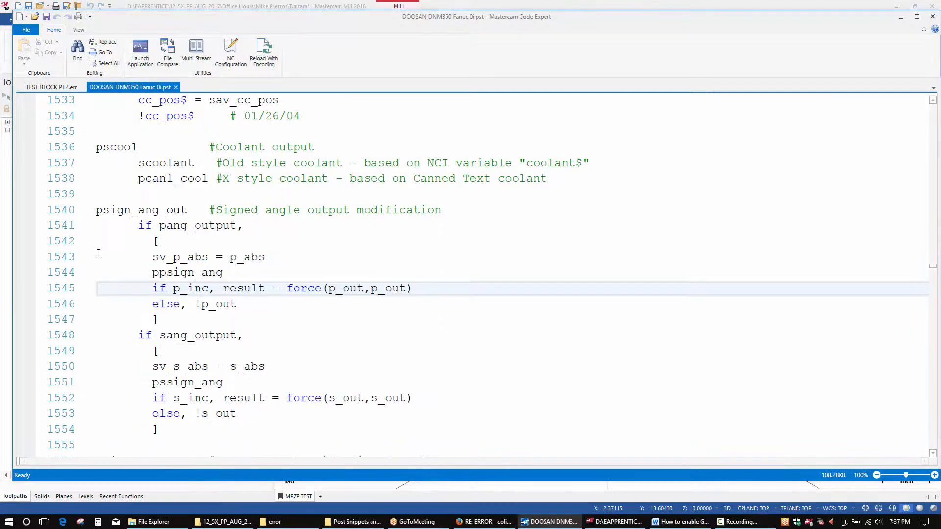
drag(251, 226, 84, 226)
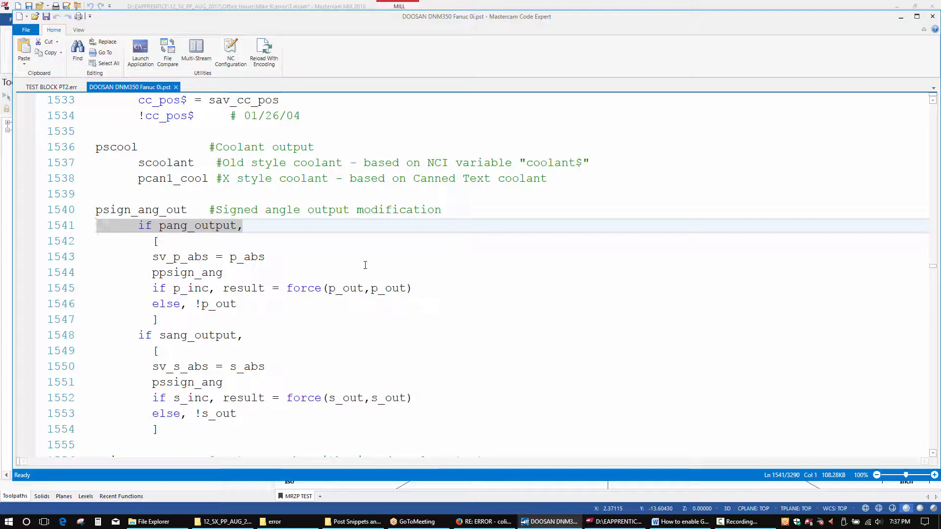
click(156, 229)
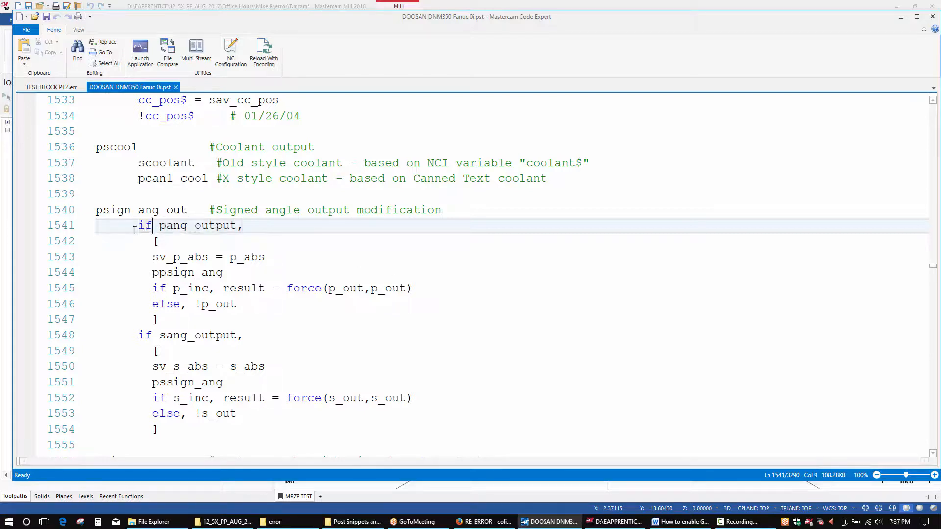
double_click(143, 227)
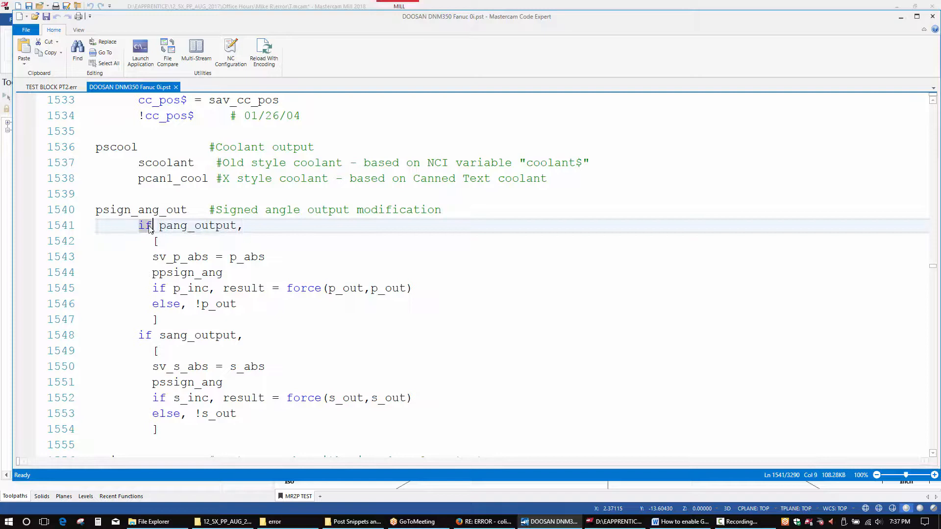
drag(160, 225, 238, 225)
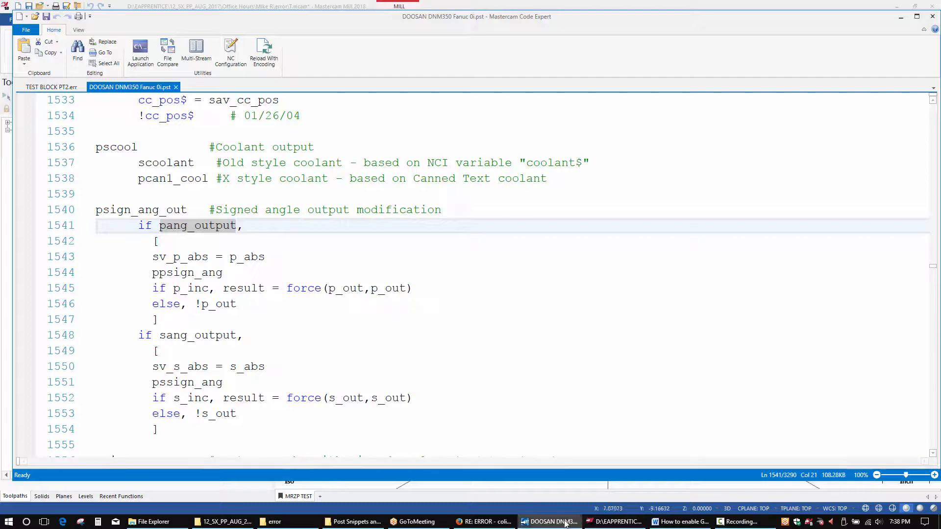
Check the PST(1541,1541) entry in the error log, then return to the post file and select pang_output on line 1541.
mouse_move(567, 524)
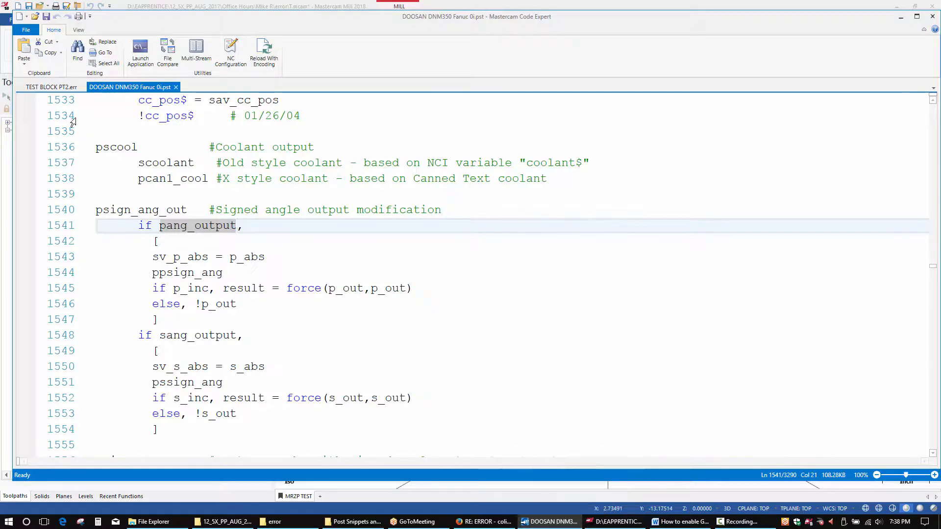
click(58, 87)
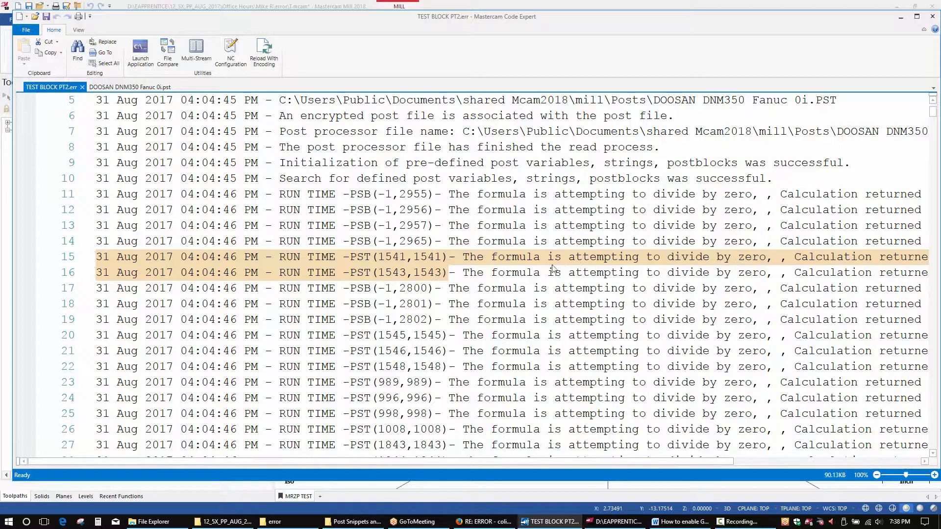
click(125, 87)
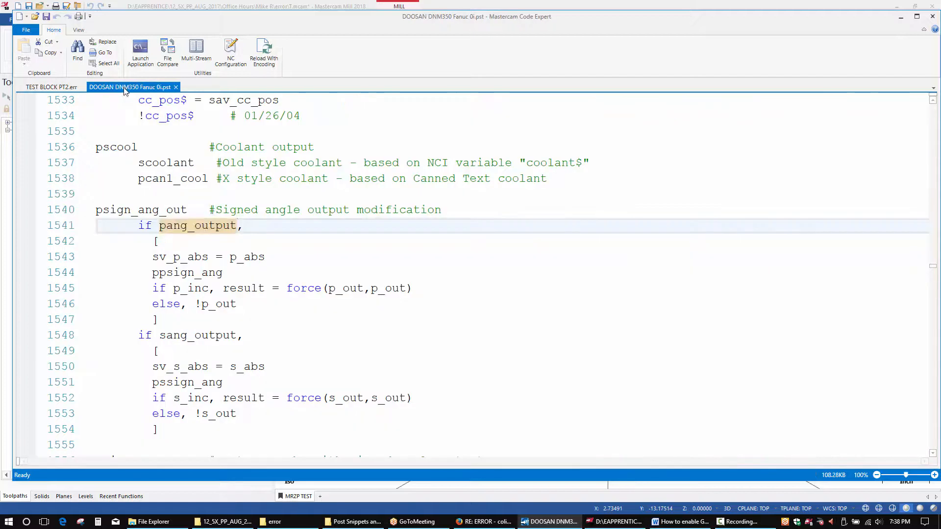
double_click(188, 225)
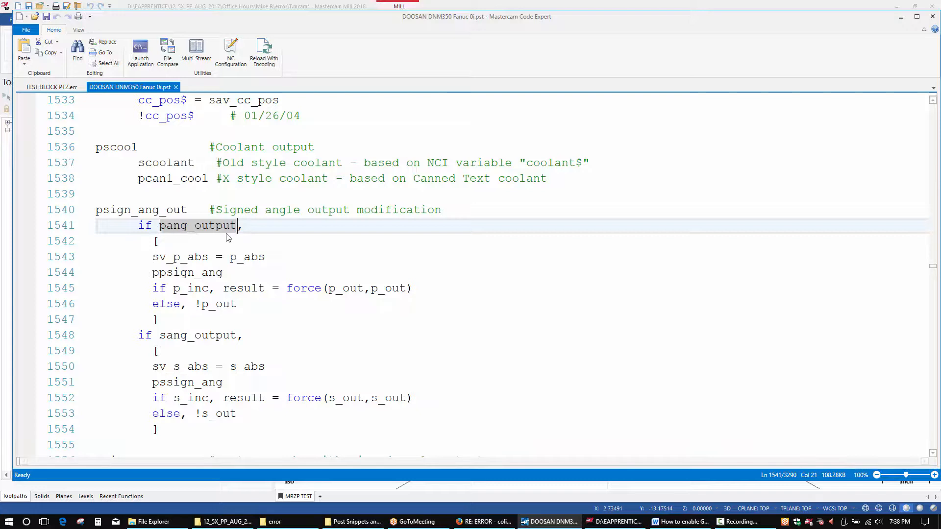
Return to TEST BLOCK PT2.err and highlight each of the two 1543 references on log line 16.
mouse_move(685, 525)
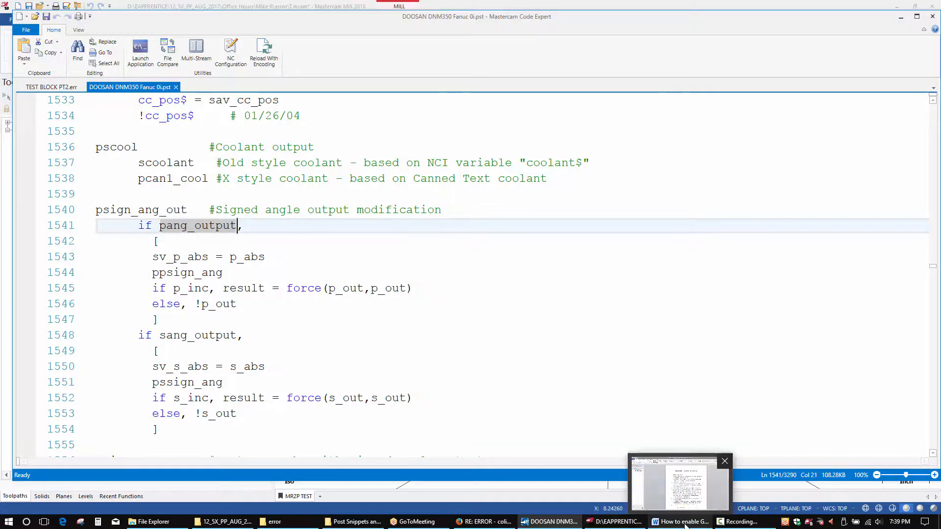
click(51, 88)
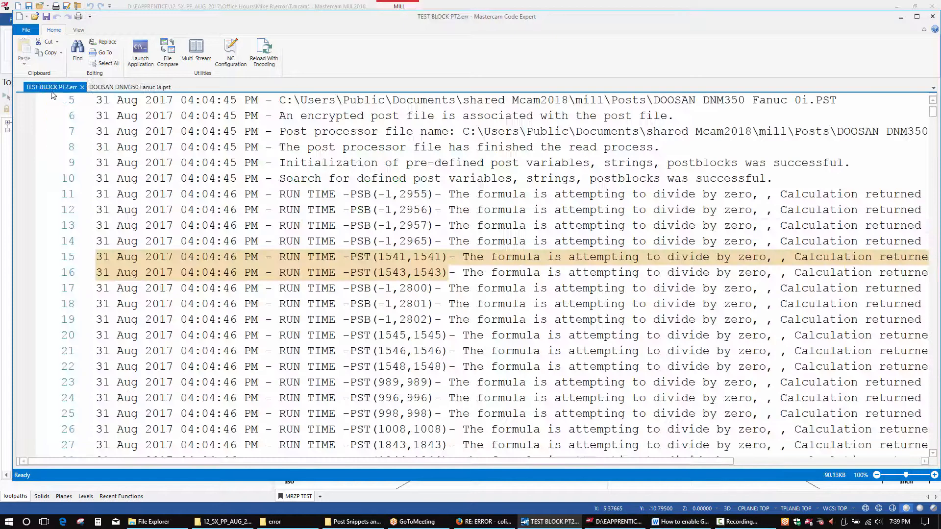
double_click(400, 271)
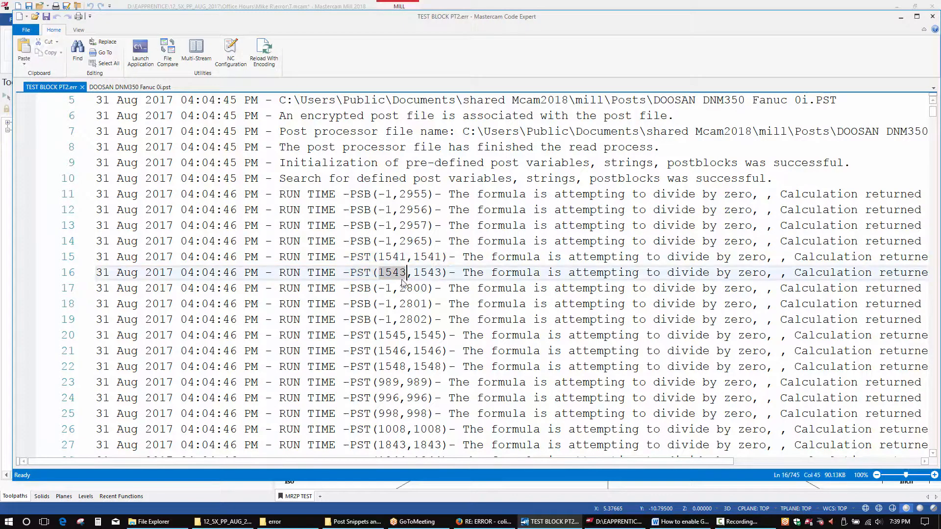
double_click(434, 272)
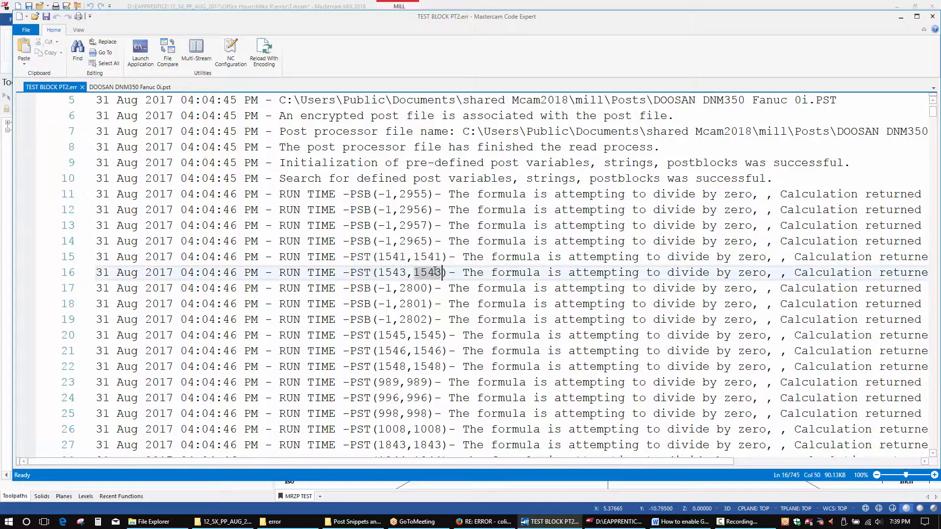
Find line 1543 in the DOOSAN DNM350 Fanuc 0i.pst file and highlight the whole line, then sv_p_abs and p_abs.
click(145, 86)
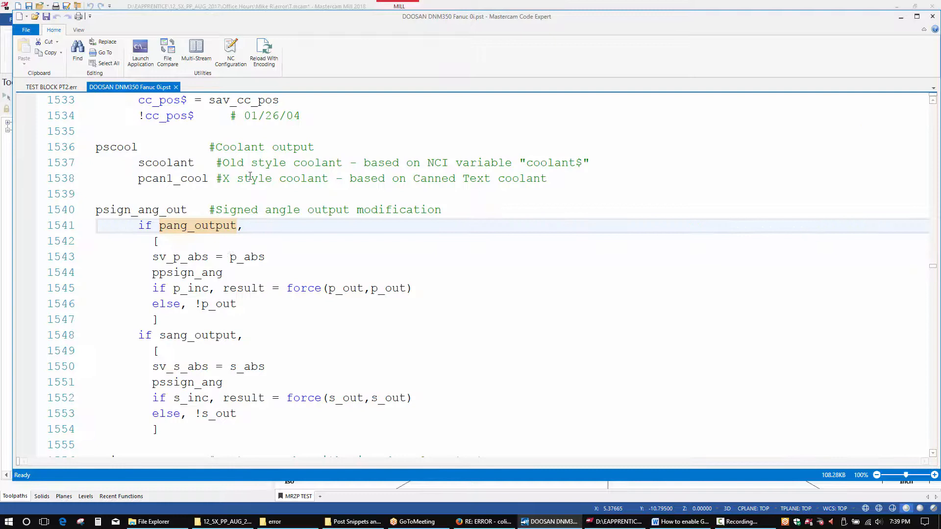
click(76, 257)
click(139, 273)
click(59, 259)
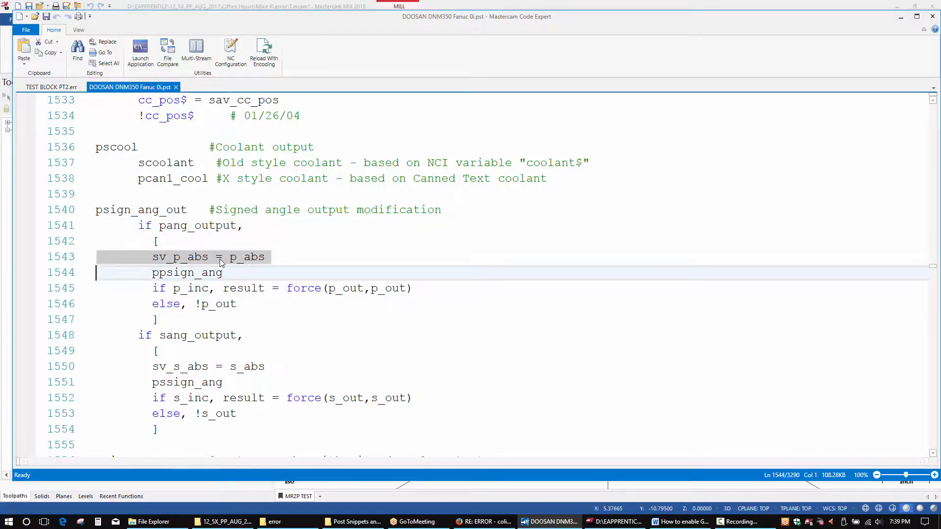
double_click(165, 259)
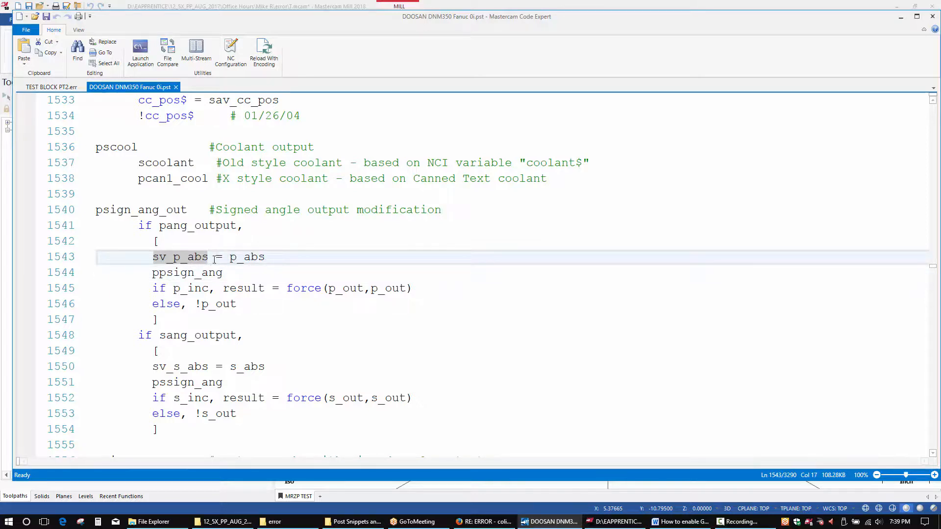
double_click(237, 259)
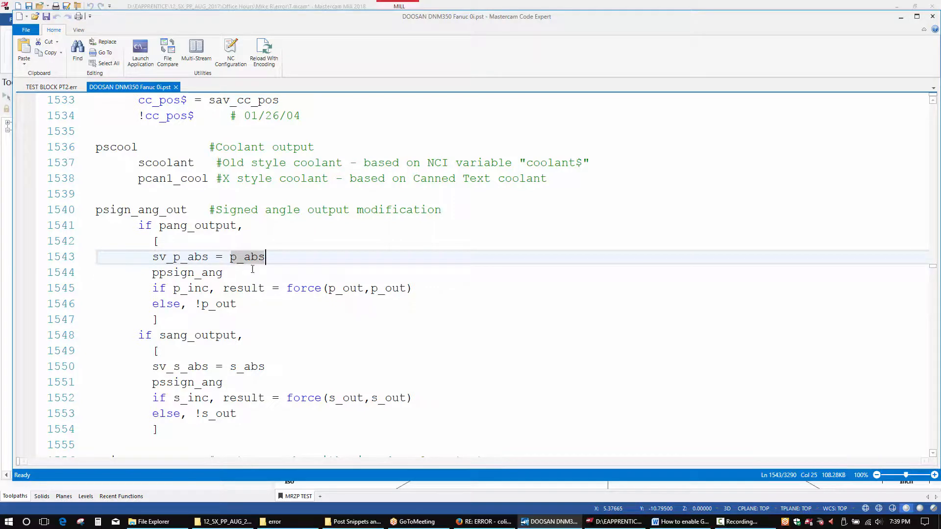
Go back to the TEST BLOCK PT2.err log and highlight the divide-by-zero message text on line 16.
click(701, 523)
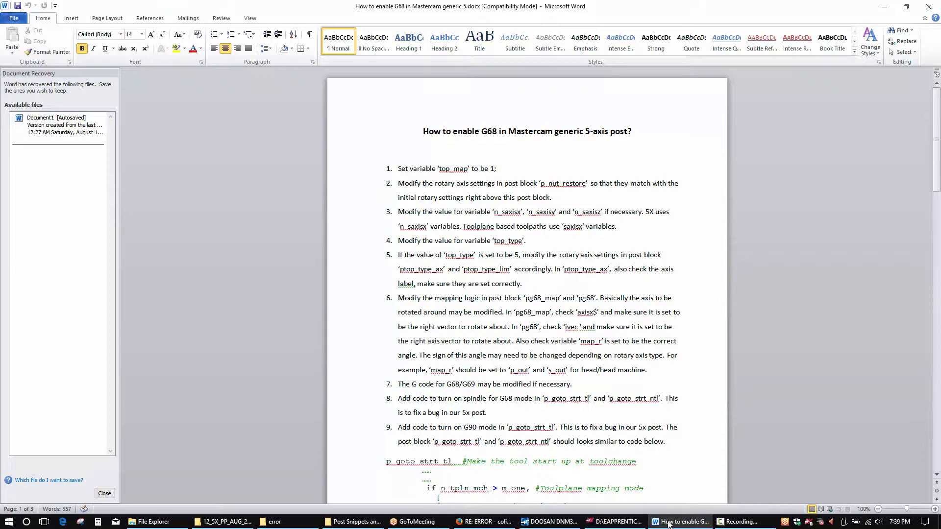
click(669, 523)
click(51, 87)
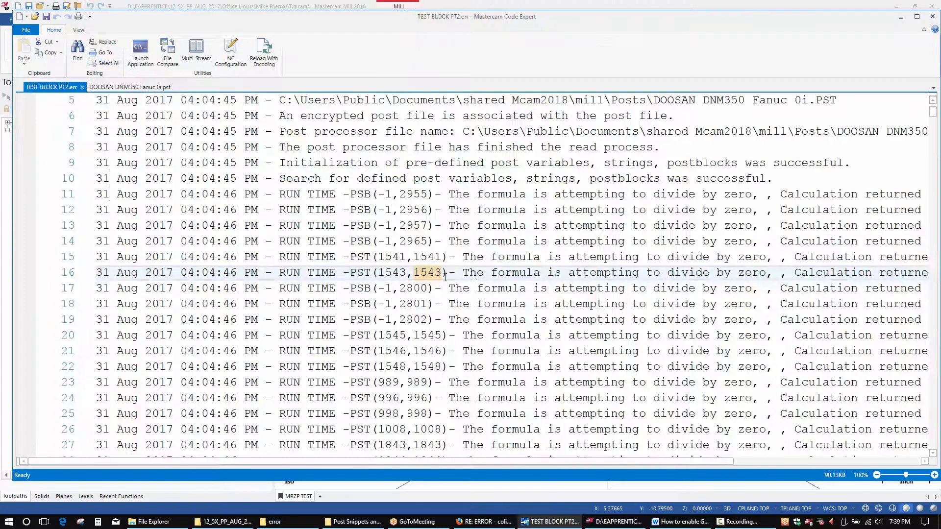
drag(464, 275, 767, 273)
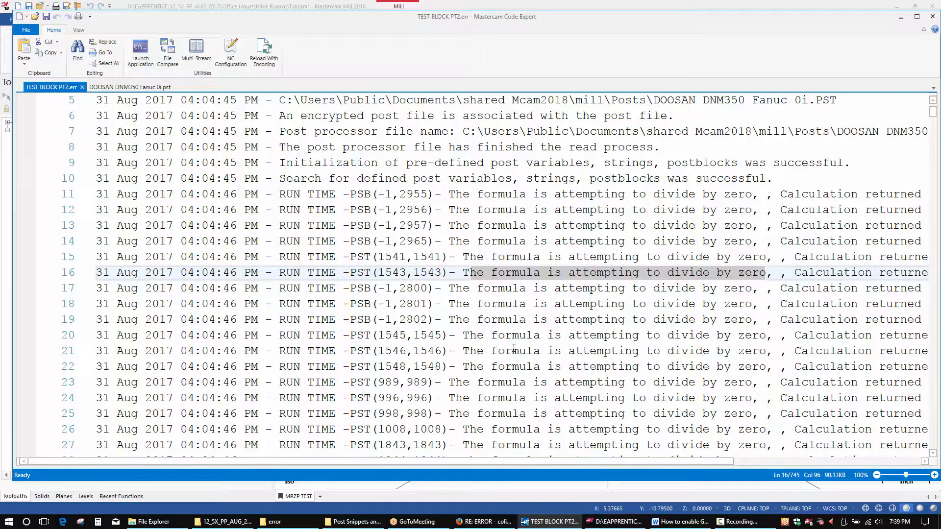
Highlight the PST entries on error log lines 23 to 25, followed by those on lines 26 to 29.
scroll(510, 343, down, 3)
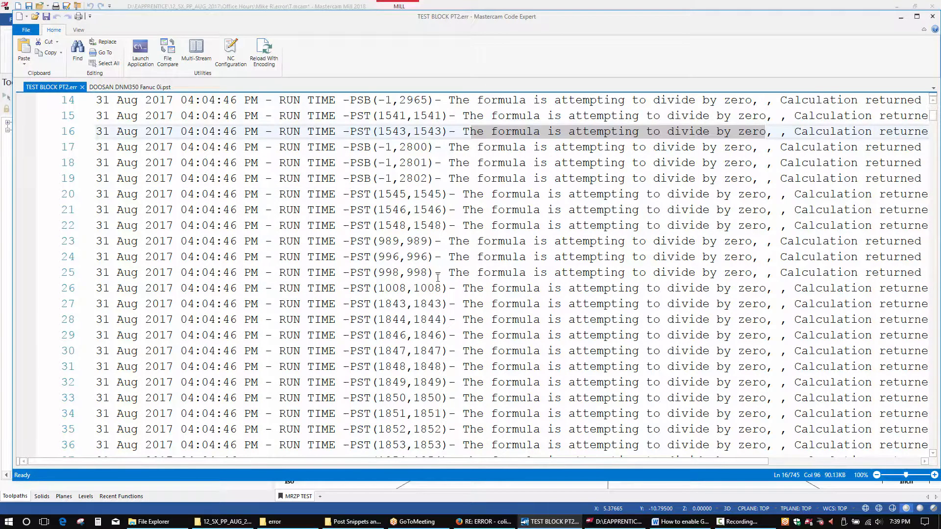
drag(437, 277, 316, 241)
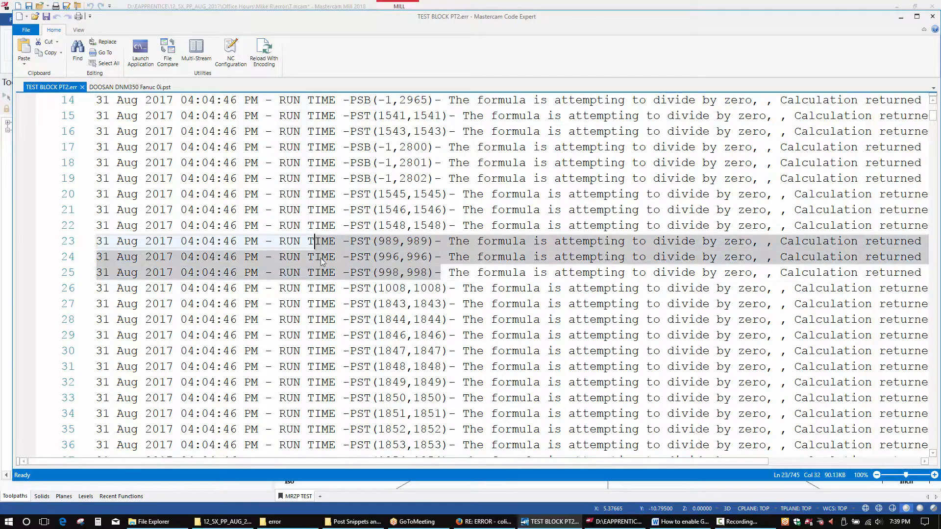
drag(461, 335, 316, 289)
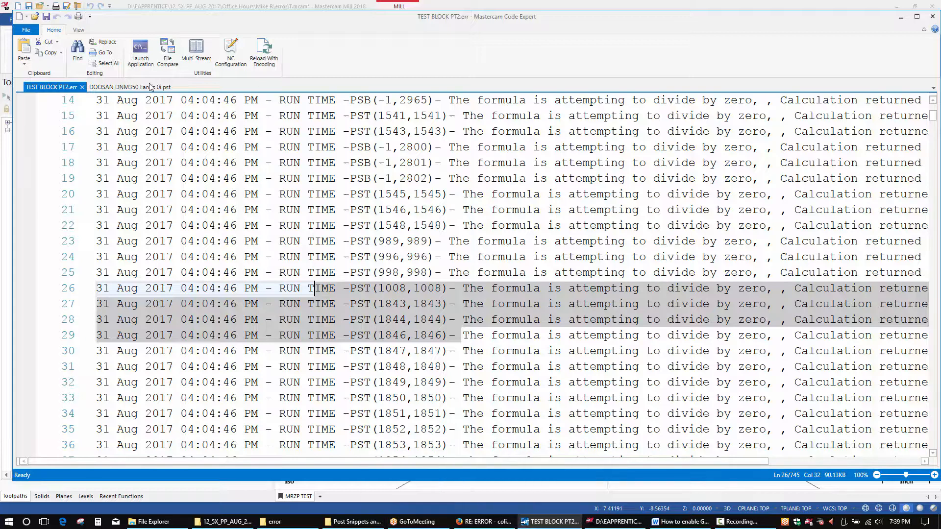
Go to line 1008 in the DOOSAN DNM350 Fanuc 0i.pst file and highlight cut_ra_head followed by use_g45.
click(130, 87)
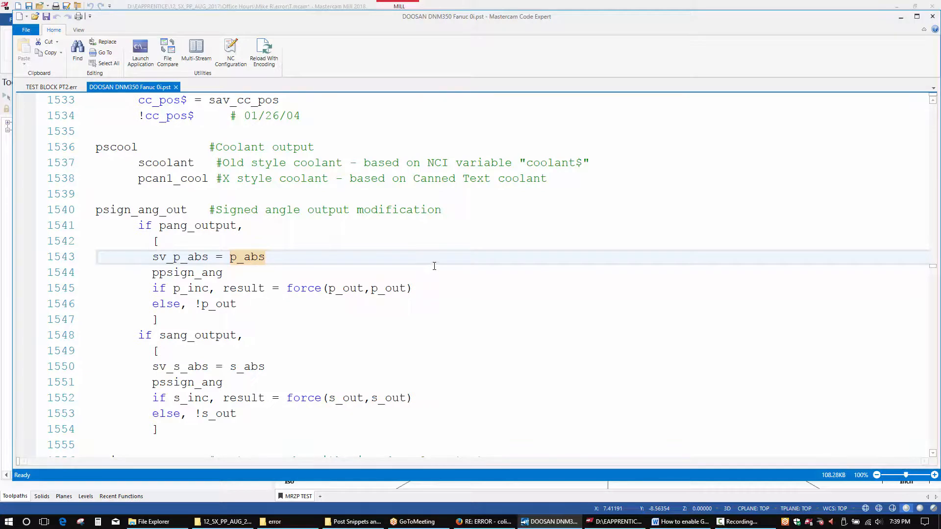
key(ctrl+g)
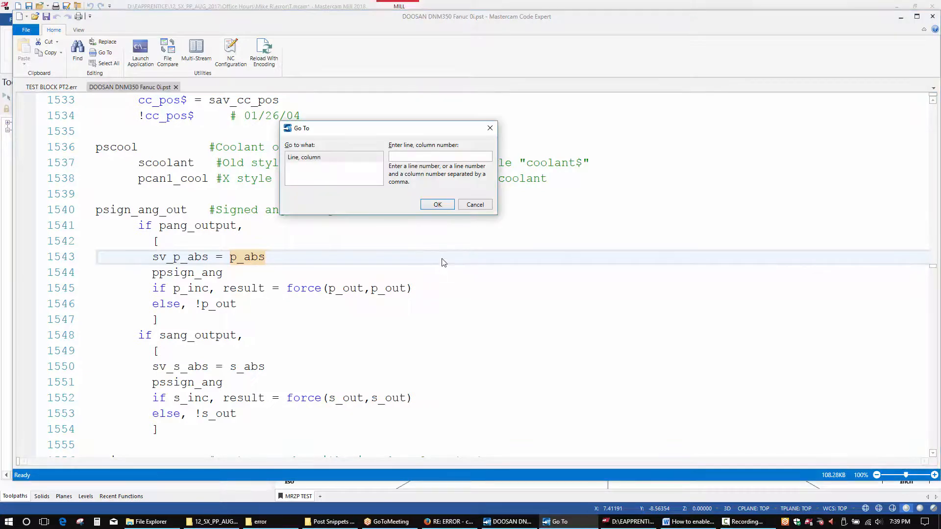
text(1008)
key(Return)
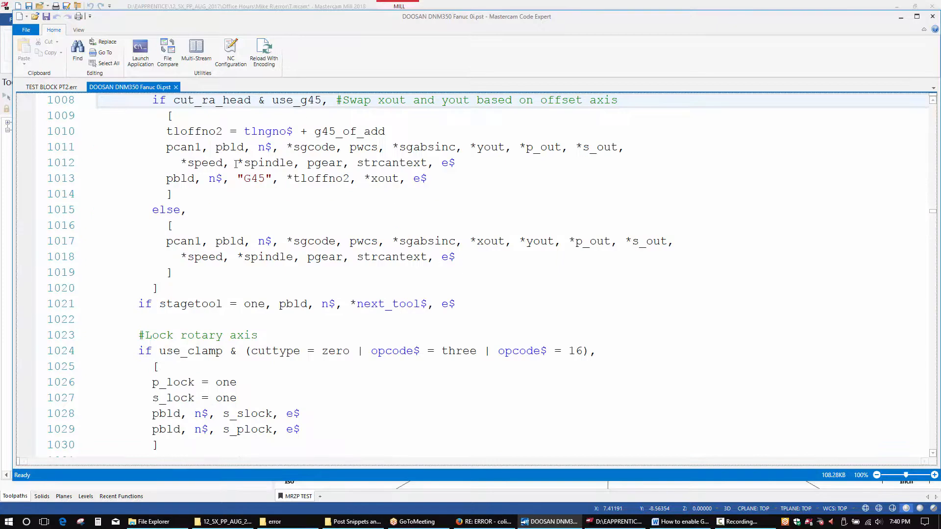
scroll(237, 163, up, 2)
double_click(201, 194)
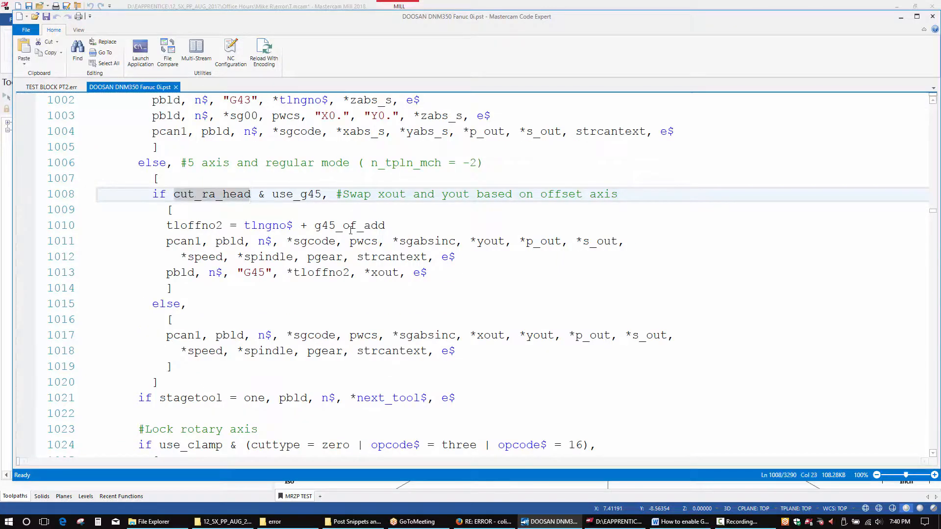
click(267, 195)
double_click(295, 195)
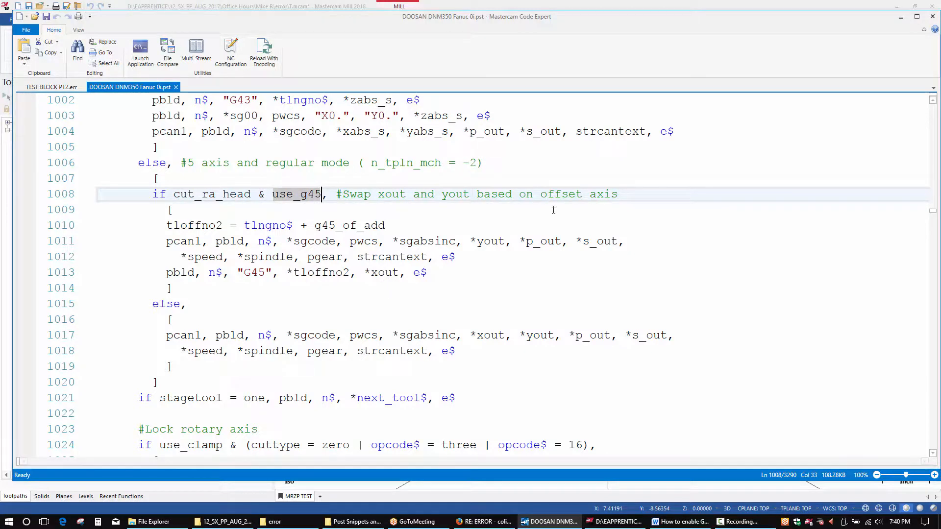
Highlight all of line 1008, followed by the G45 output block on lines 1010 to 1013.
drag(619, 195, 70, 197)
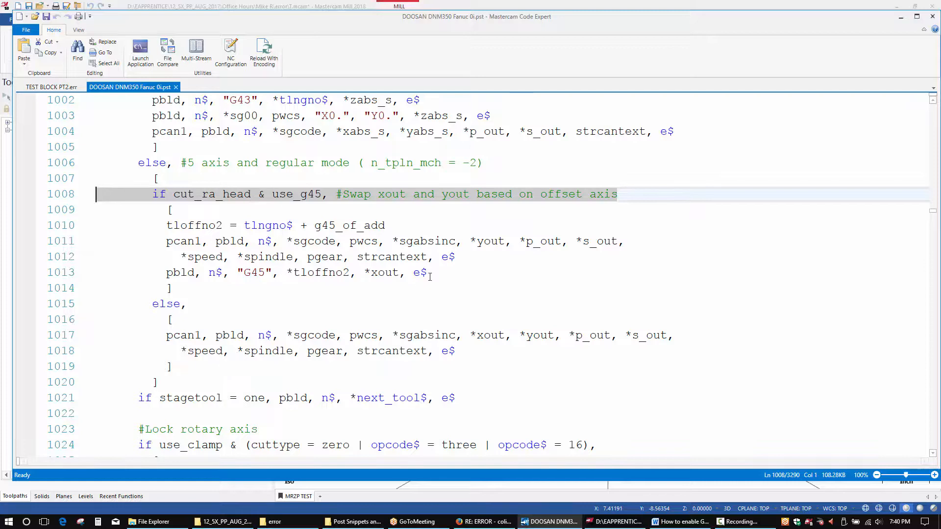
drag(431, 275, 61, 228)
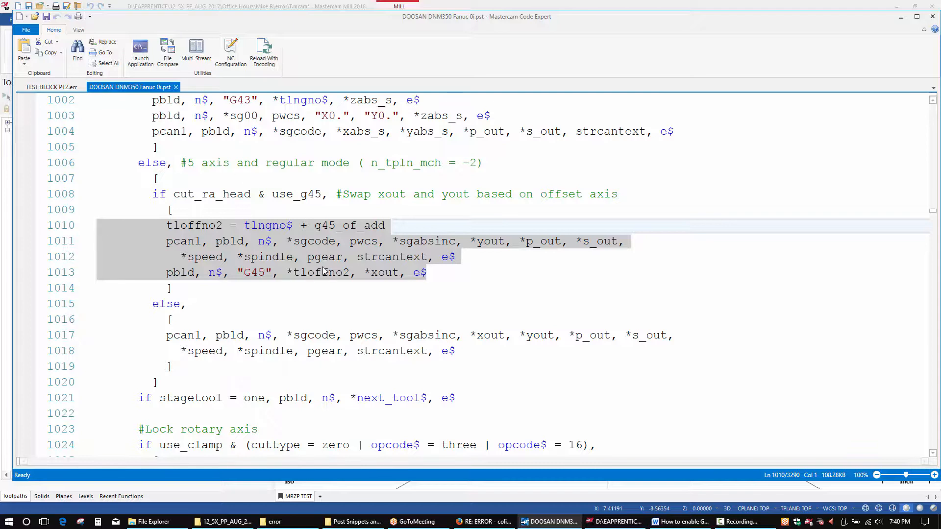
click(397, 243)
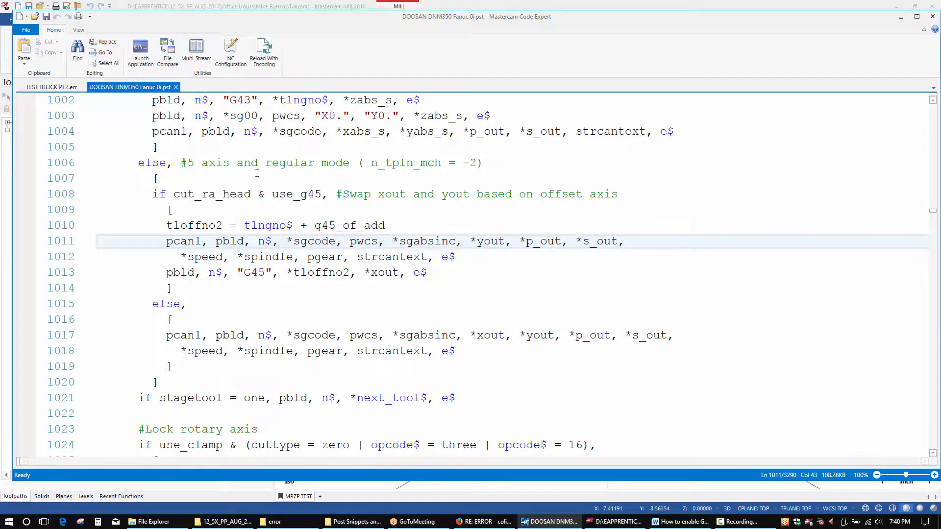
click(431, 272)
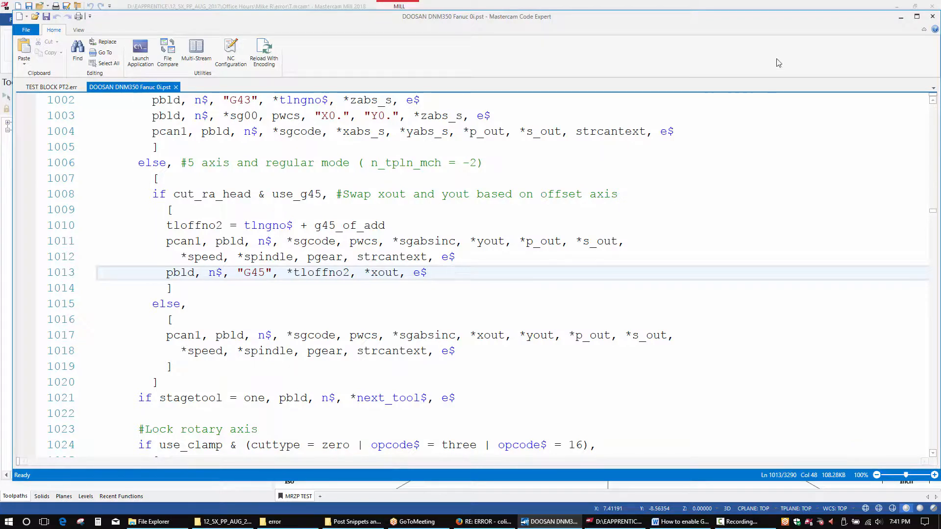
Switch to Mastercam and replace Machine Group-5's machine definition with DOOSAN DNM350 Fanuc 0i.mcam-mmd from the error folder.
click(901, 16)
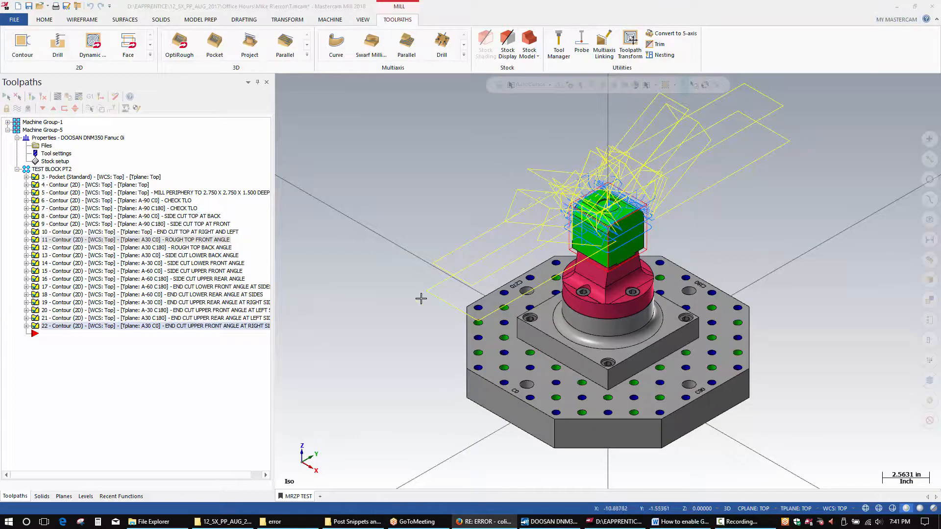
click(7, 130)
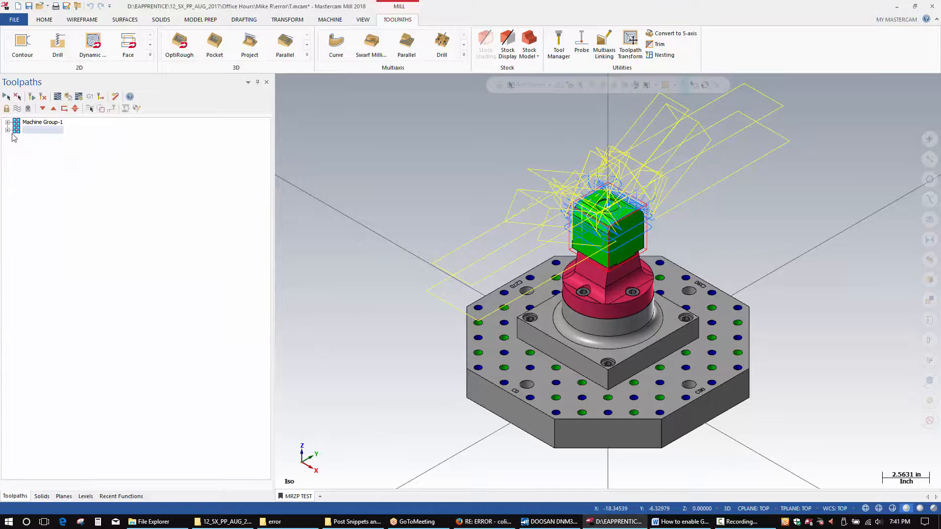
click(8, 130)
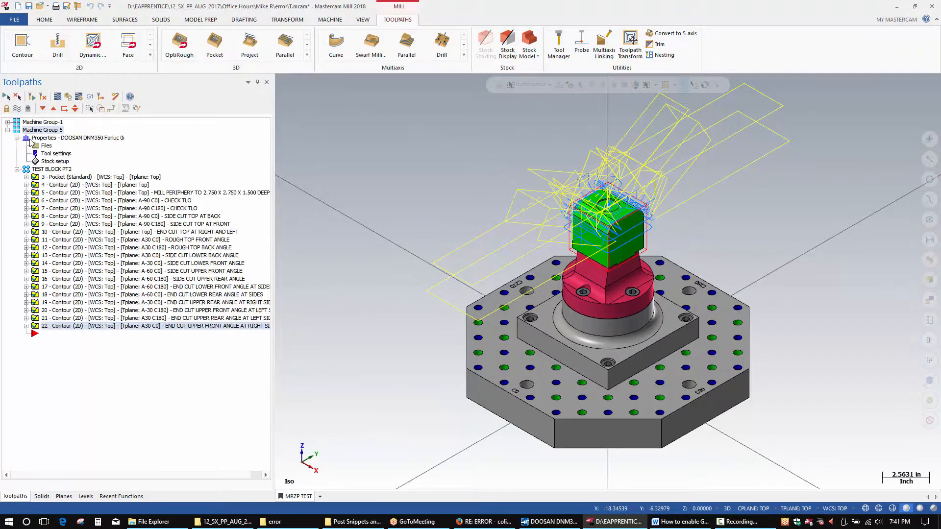
click(39, 147)
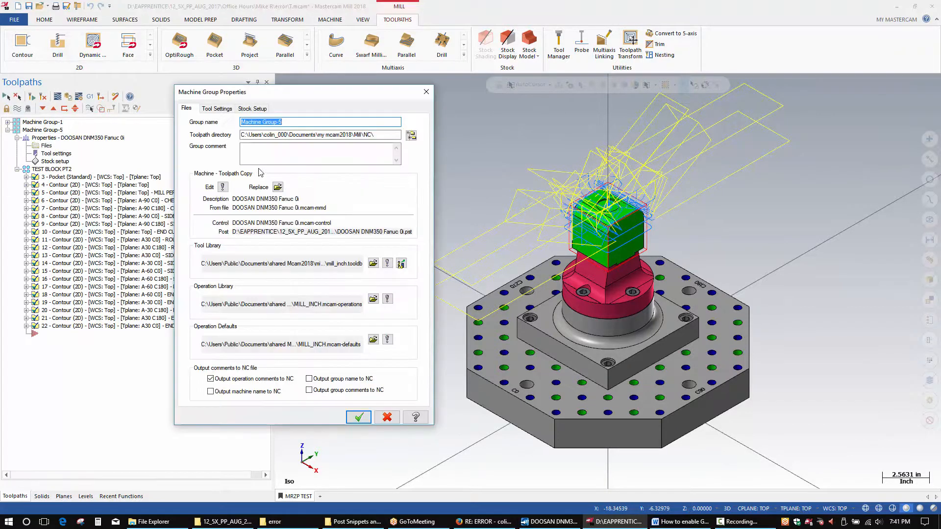
click(278, 187)
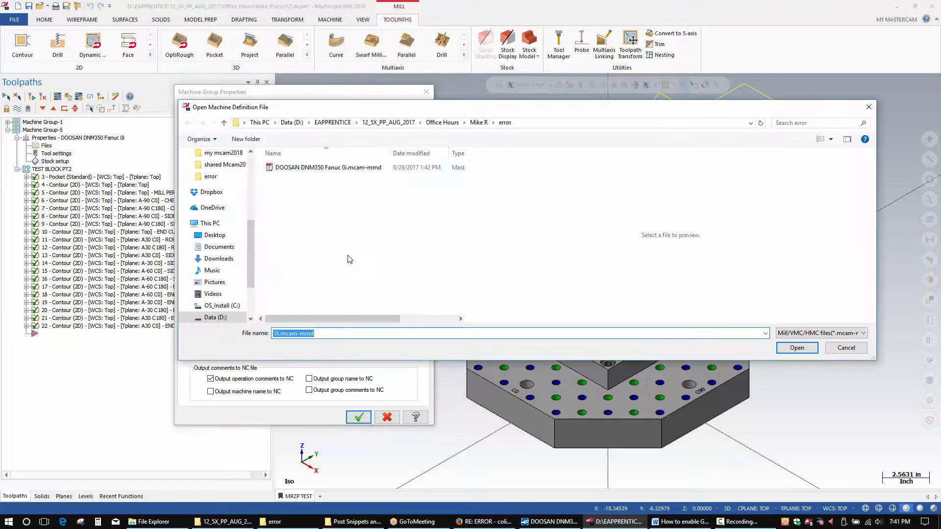
click(321, 169)
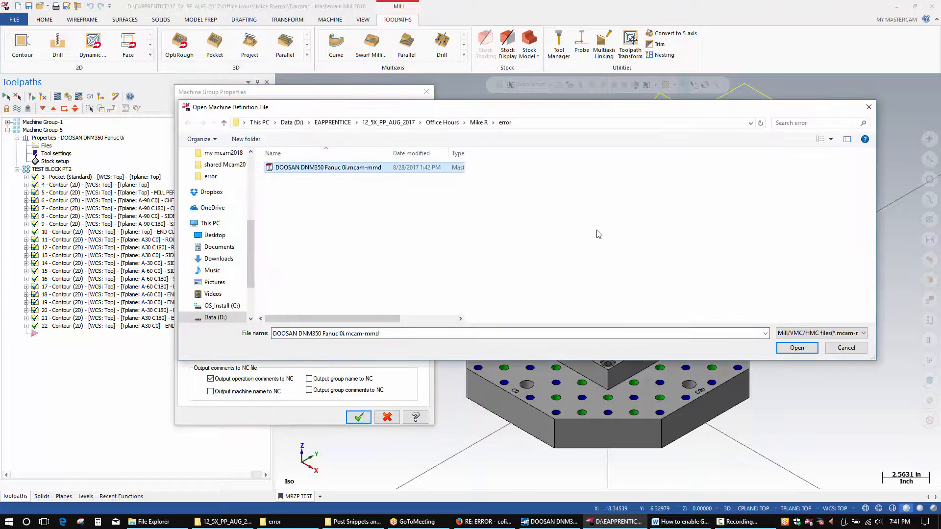
click(797, 347)
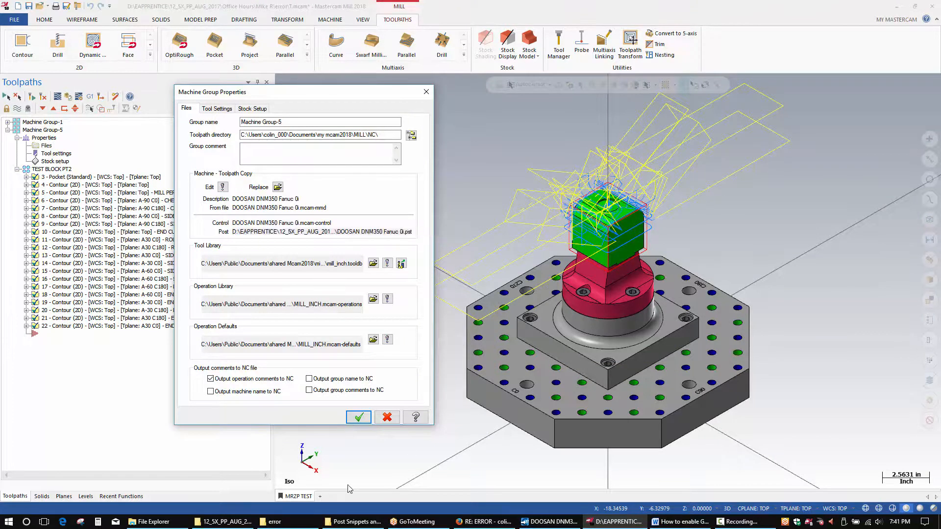
Switch to the error folder in File Explorer and select DOOSAN DNM350 Fanuc 0i.psb to check its details.
click(272, 522)
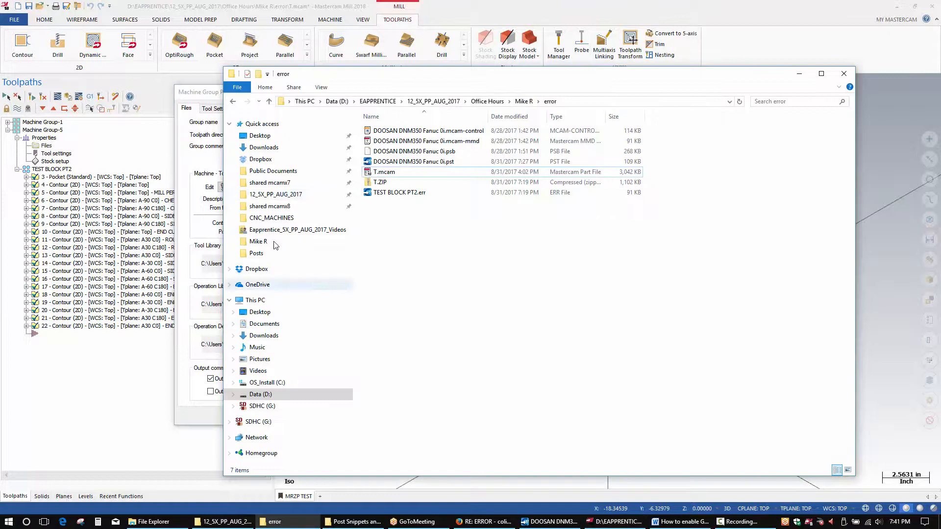
click(369, 173)
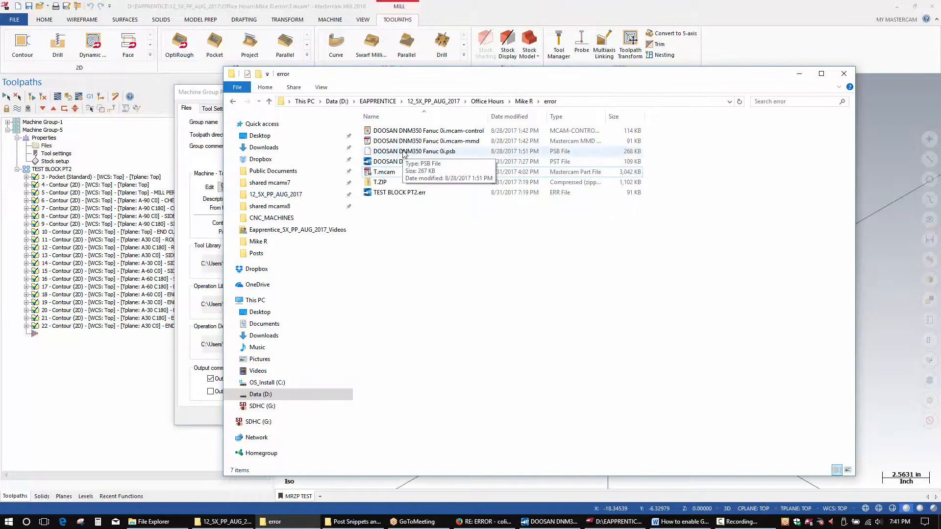
click(404, 153)
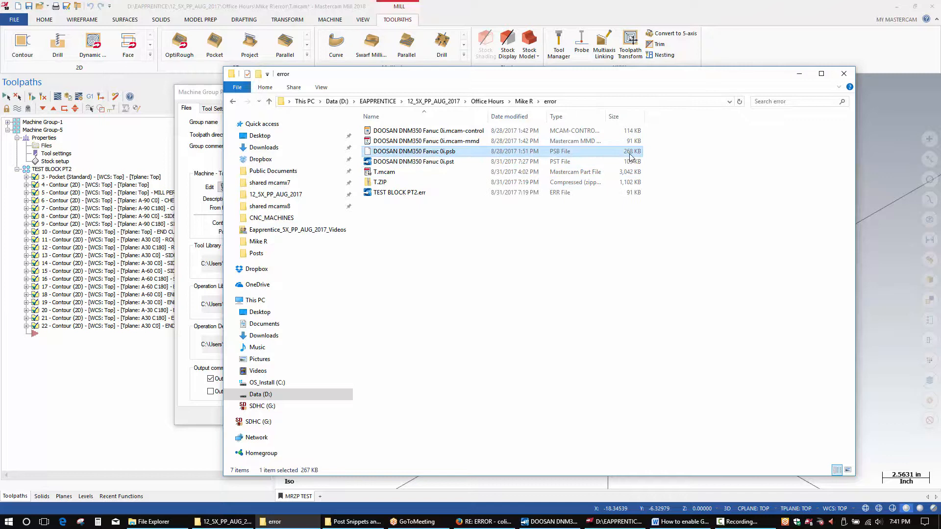
Select Doosan_DNM_350-5X.psb and Doosan_DNM_350-5X.pst in the parent folder for comparison, and return to the error folder to select DOOSAN DNM350 Fanuc 0i.pst.
click(525, 101)
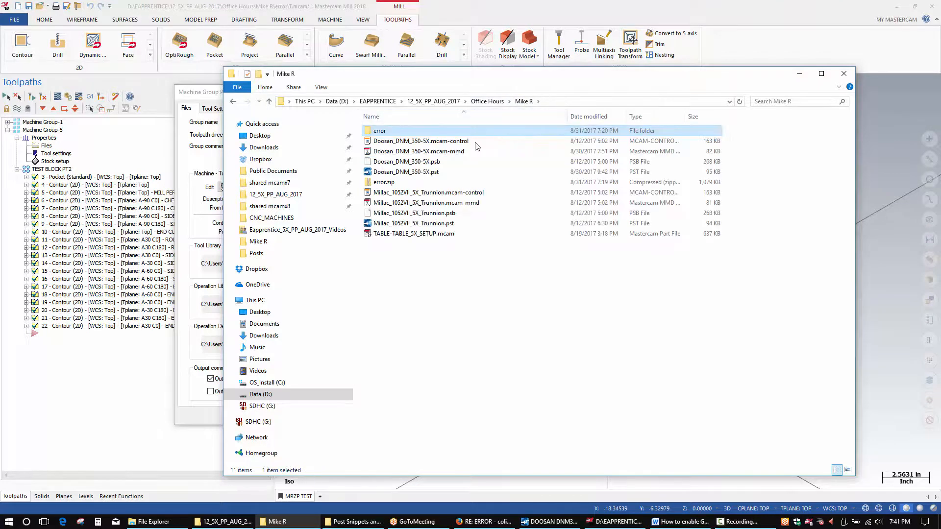
click(435, 162)
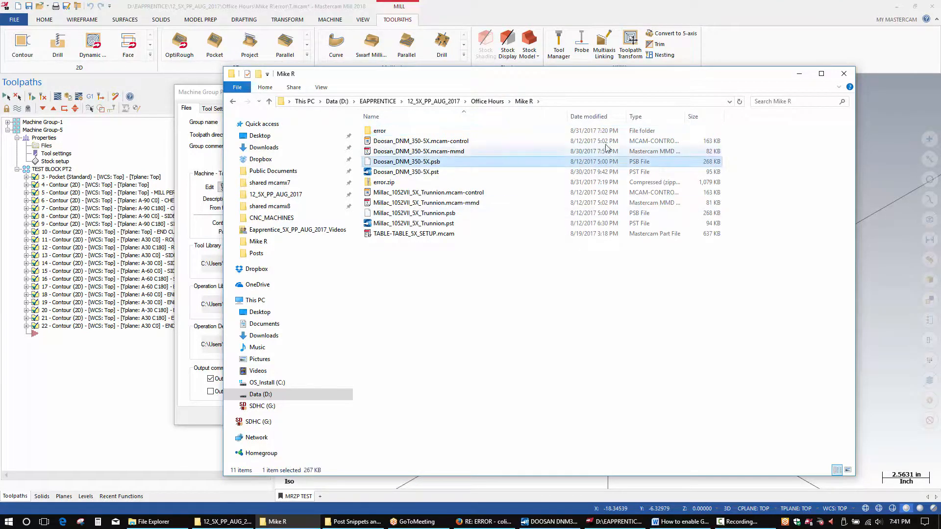
click(651, 275)
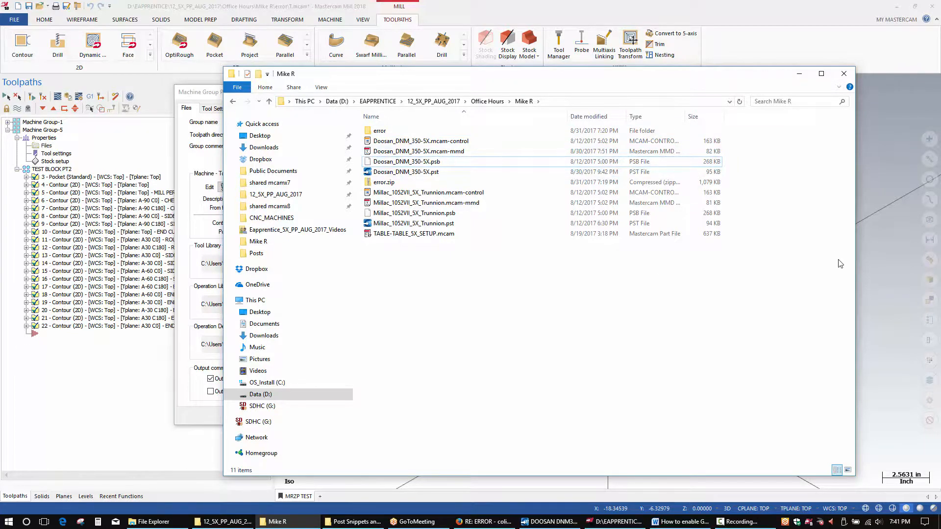
click(480, 171)
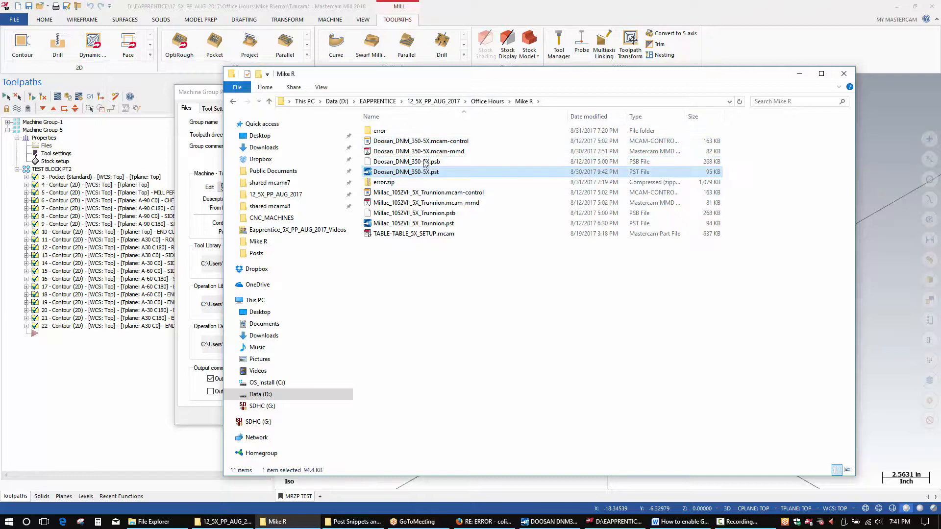
double_click(385, 132)
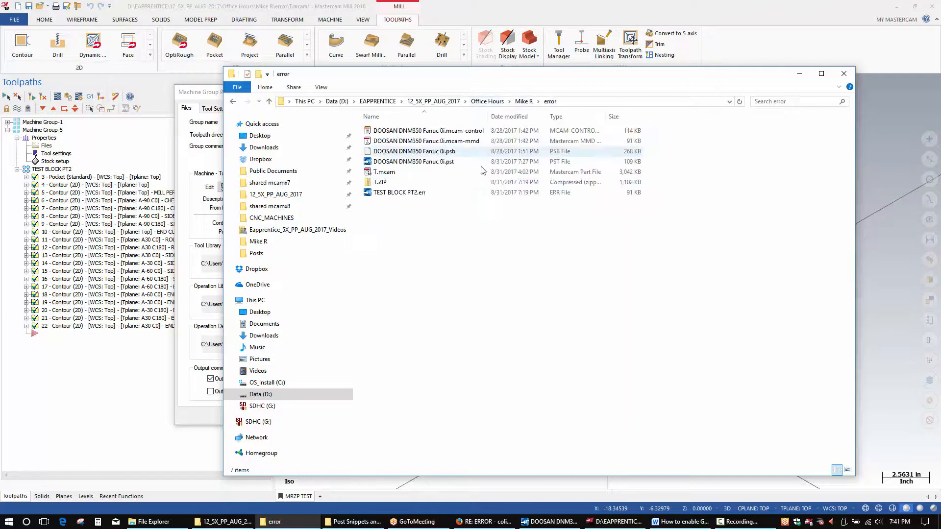
click(415, 162)
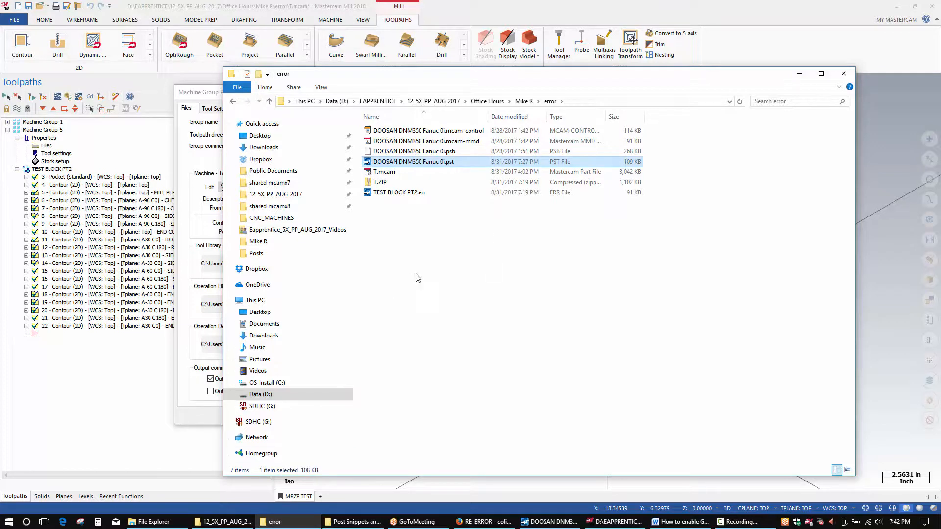
Switch to Code Expert, reposition its window, and bring up the POST TEXT section with the misc integer labels in the .pst file.
click(550, 522)
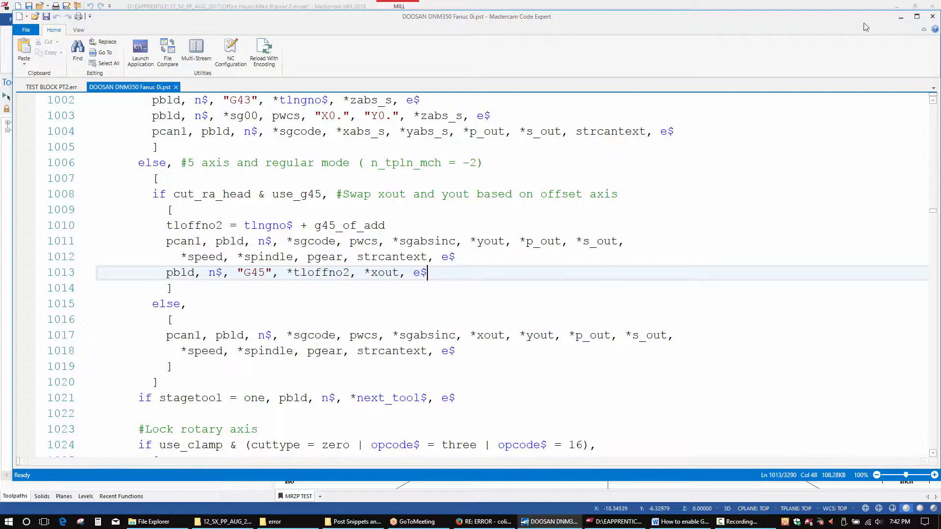
double_click(849, 21)
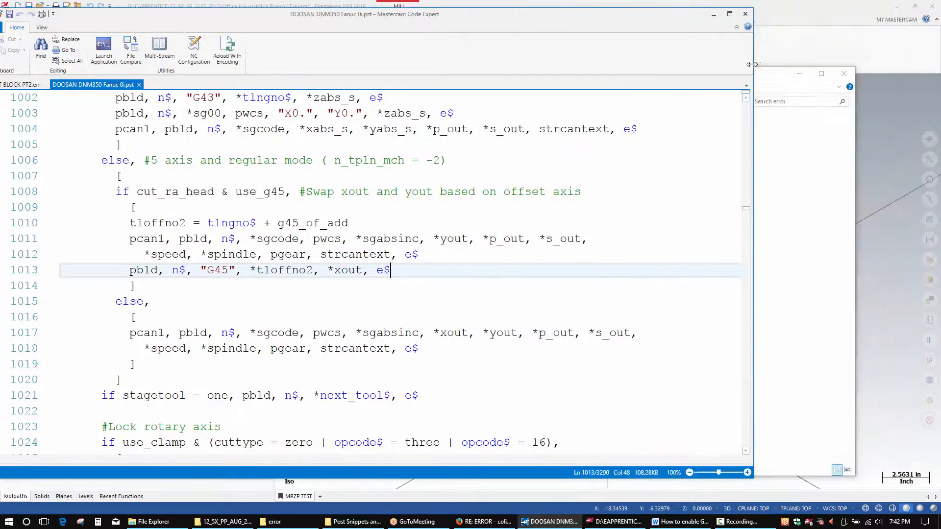
drag(643, 27, 773, 21)
scroll(848, 224, down, 4)
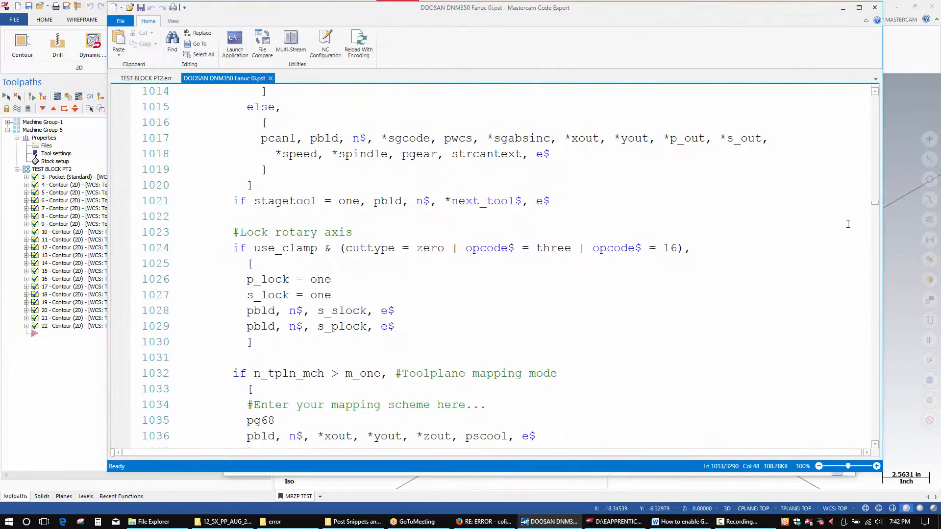
drag(878, 207, 886, 331)
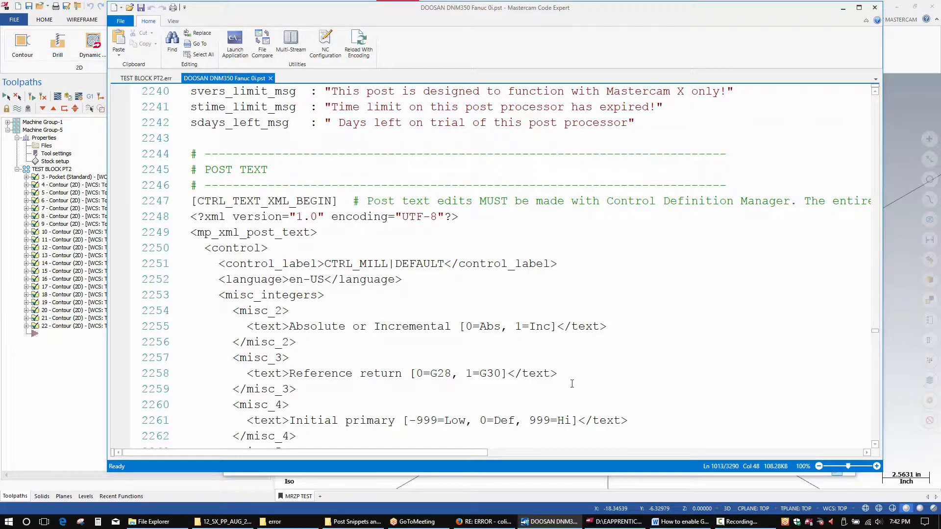
Return to Mastercam, accept the machine group properties, and display the Misc Values parameters of operation 3, the standard pocket.
click(72, 420)
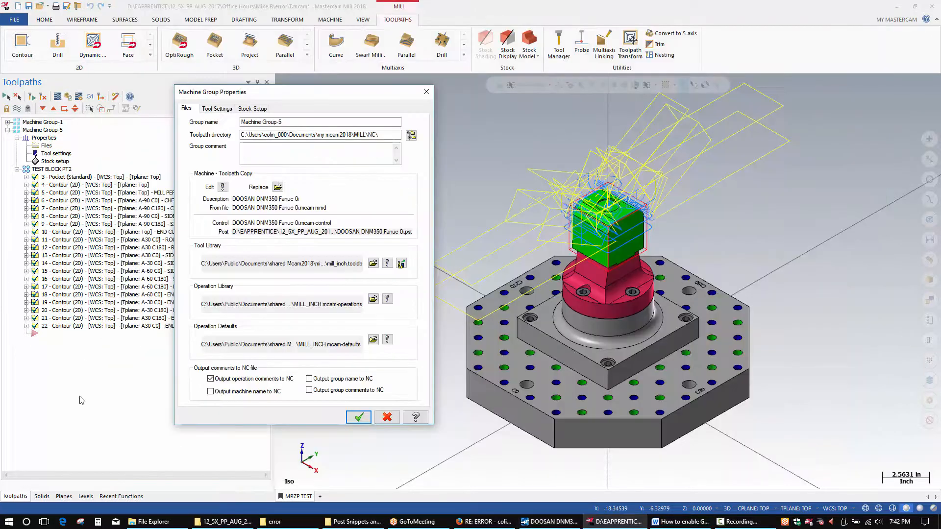
click(359, 418)
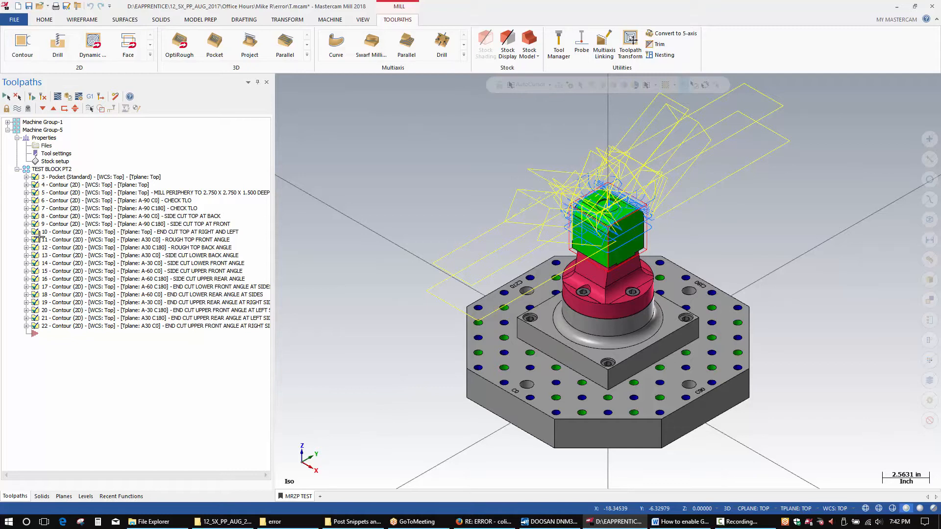
click(27, 178)
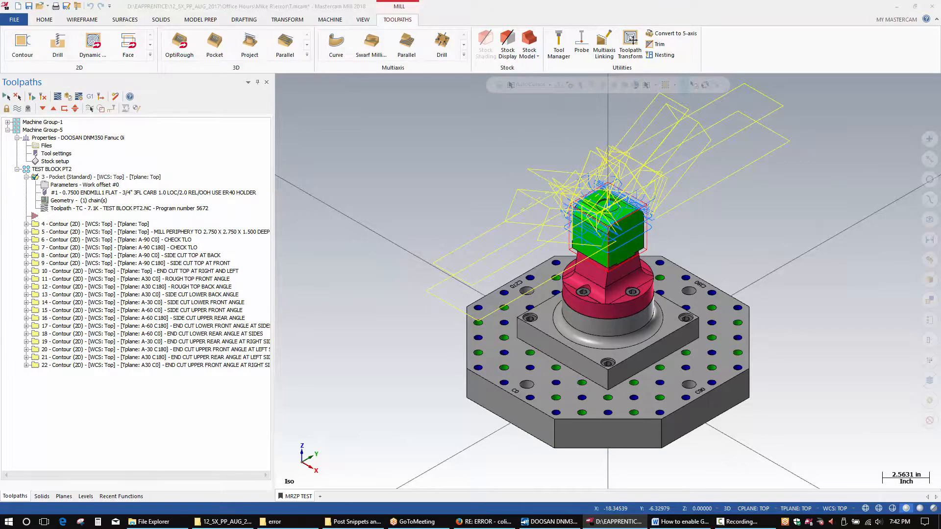
click(64, 185)
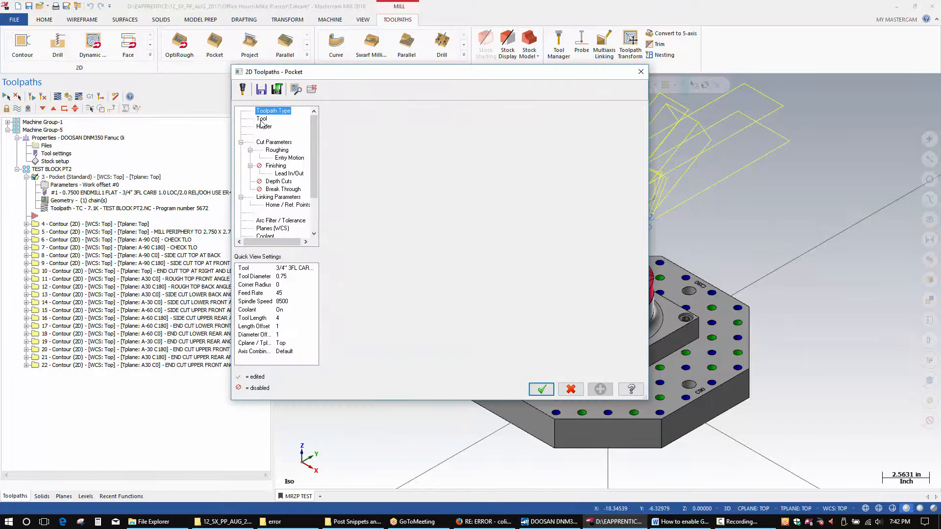
scroll(273, 214, down, 2)
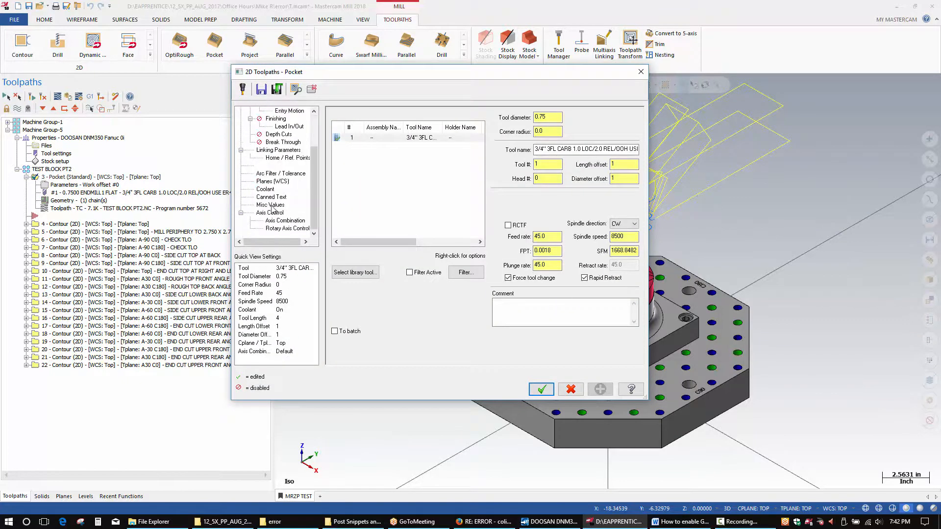
click(271, 205)
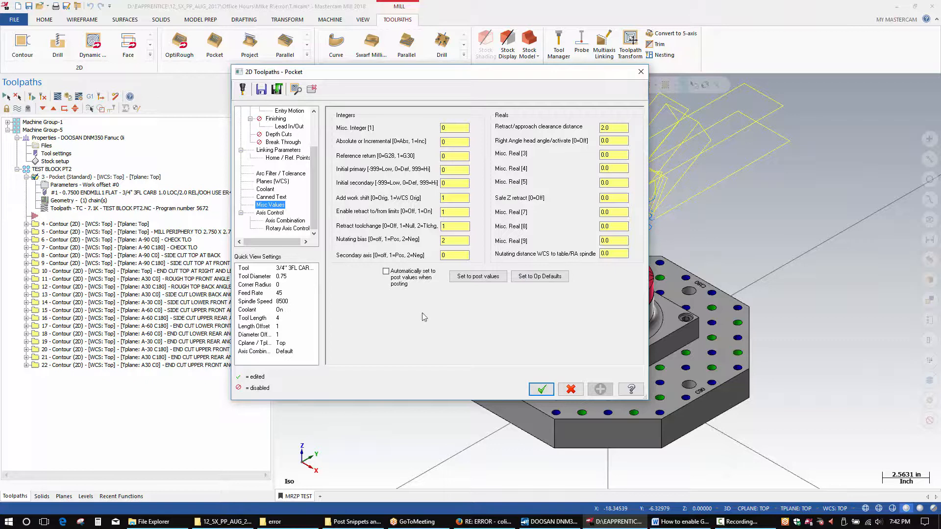
Switch pocket operation 3's automatic setting to post values when posting on and back off, and accept its parameters.
click(413, 285)
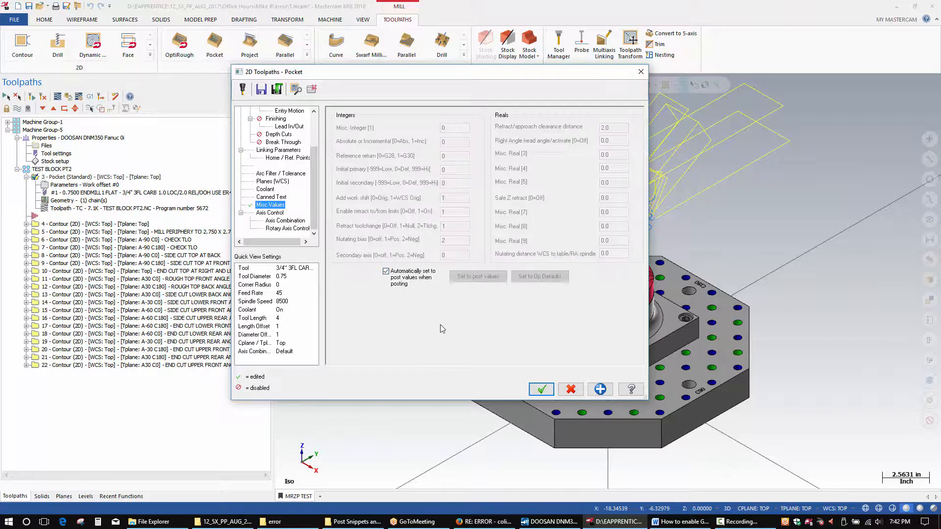
click(398, 272)
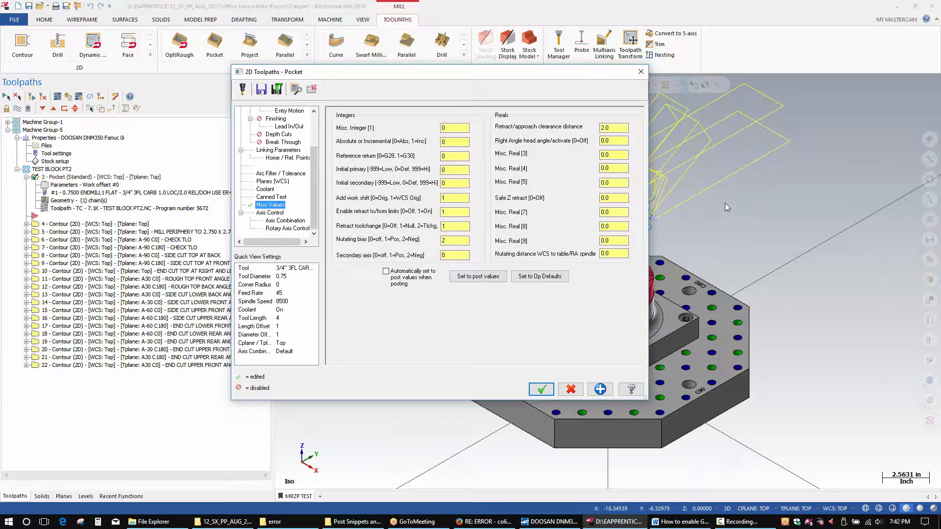
click(606, 141)
click(544, 389)
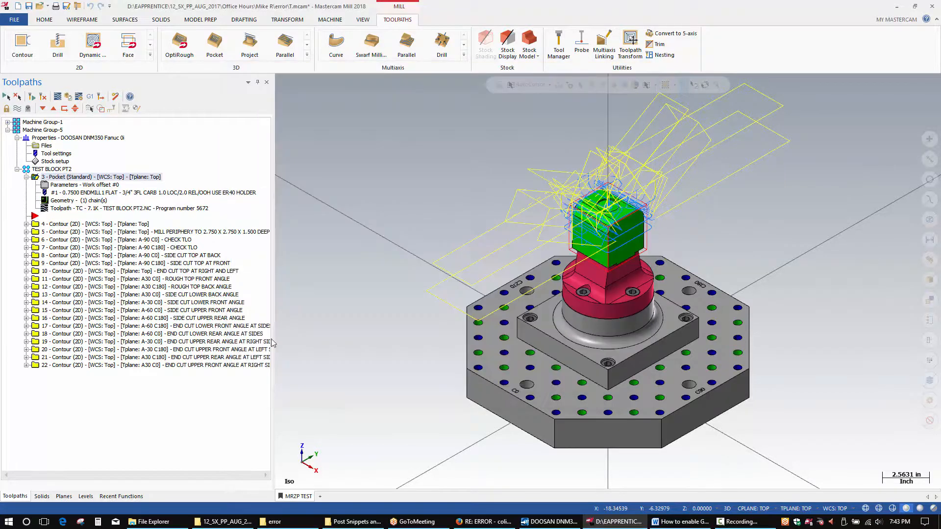
Turn off the automatic setting to post values when posting in the misc values of contour operation 4.
click(26, 224)
click(68, 232)
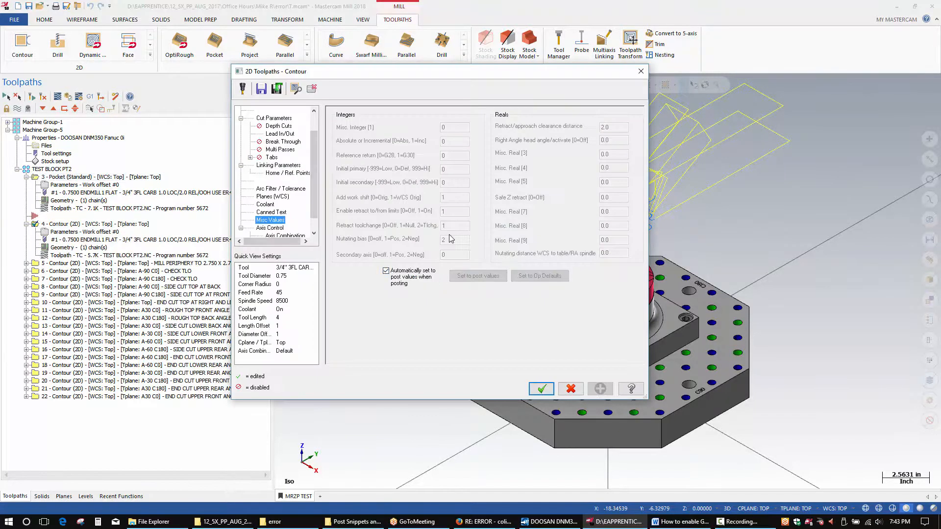
click(420, 277)
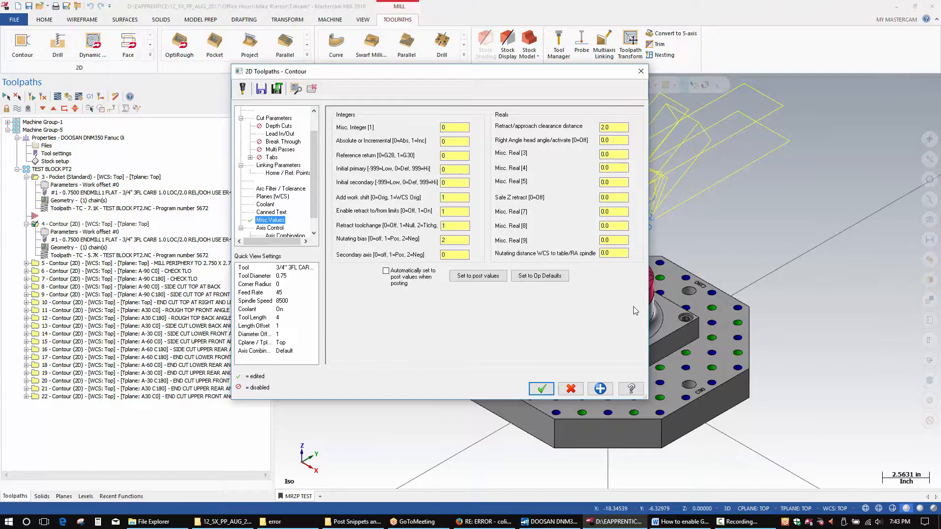
click(542, 389)
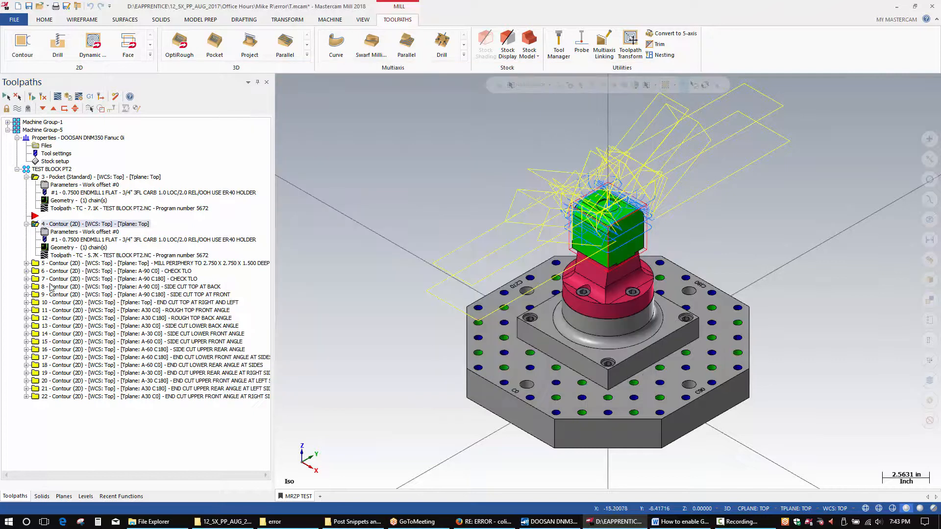
Bring up the misc values of contour operation 5 and accept its parameters.
click(26, 264)
click(68, 271)
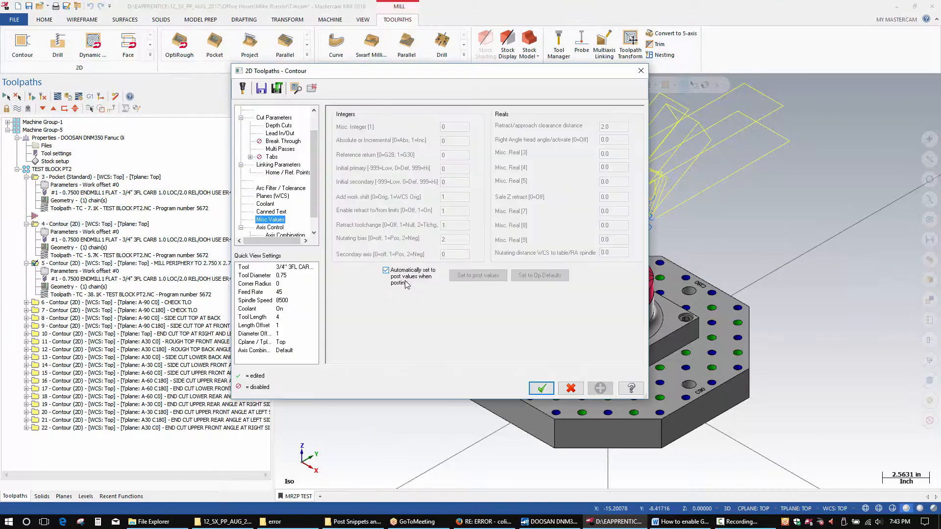
click(542, 389)
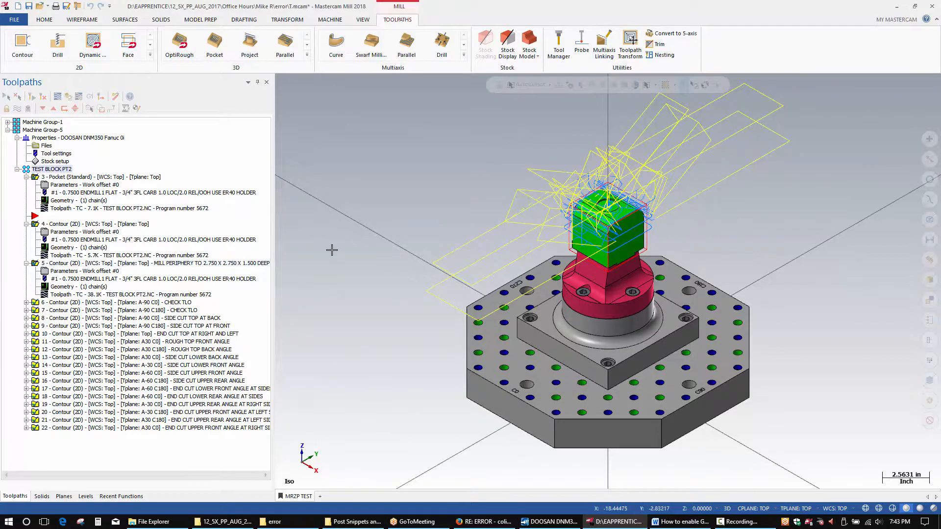
Post all TEST BLOCK PT2 operations to TEST BLOCK PT2.NC and display the posting error messages.
click(91, 97)
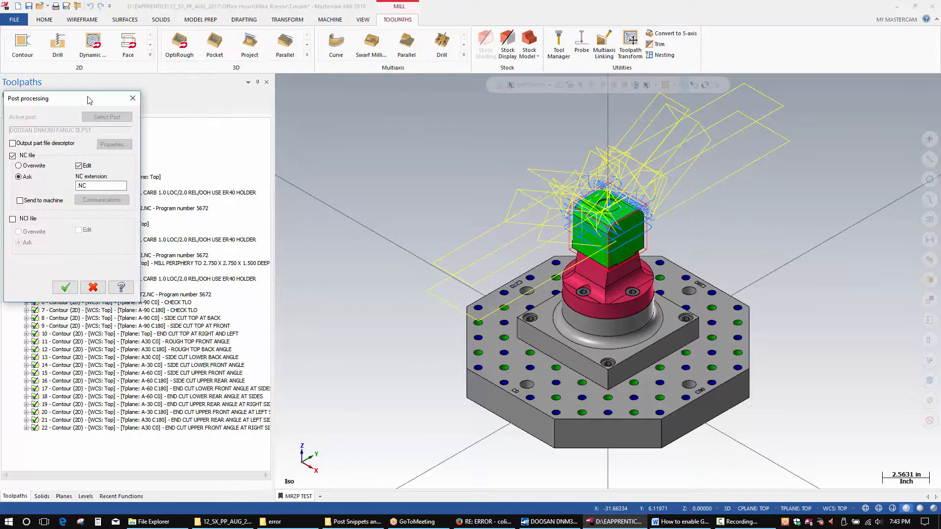
drag(90, 99, 428, 59)
click(405, 247)
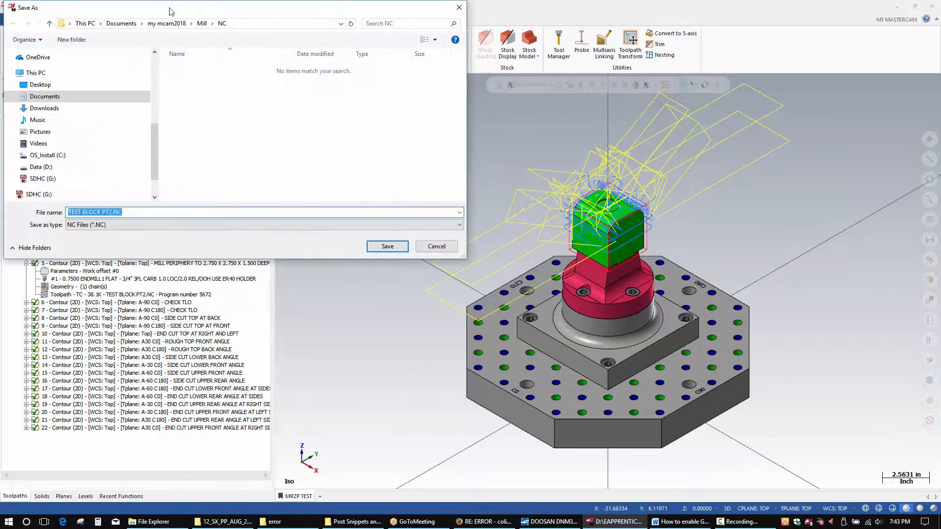
click(481, 262)
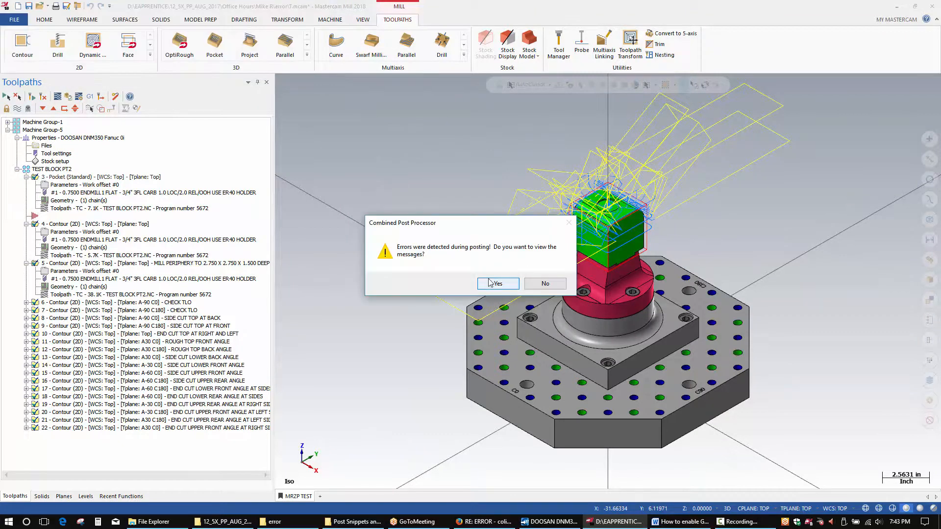
click(489, 288)
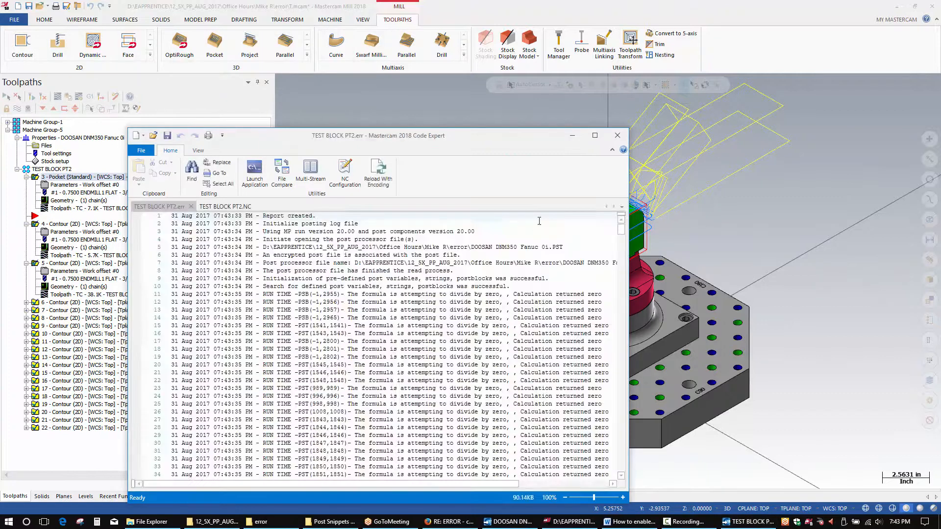
Widen the Code Expert window and examine the divide-by-zero entries in TEST BLOCK PT2.err from start to end.
drag(416, 138, 382, 48)
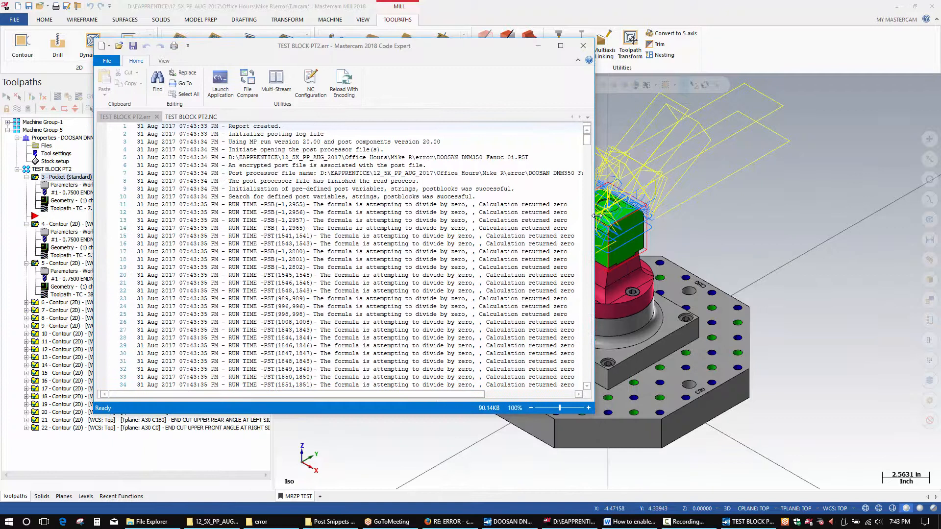
drag(597, 216, 804, 216)
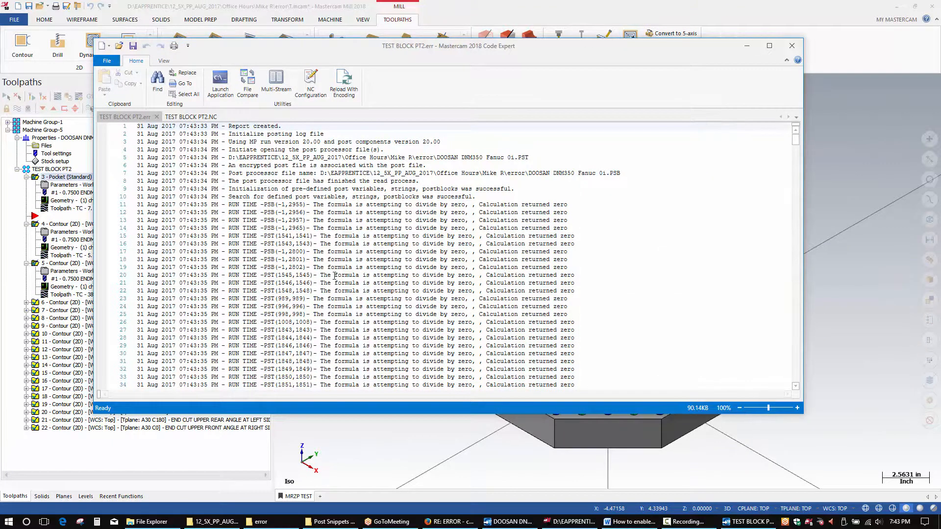
scroll(334, 276, down, 4)
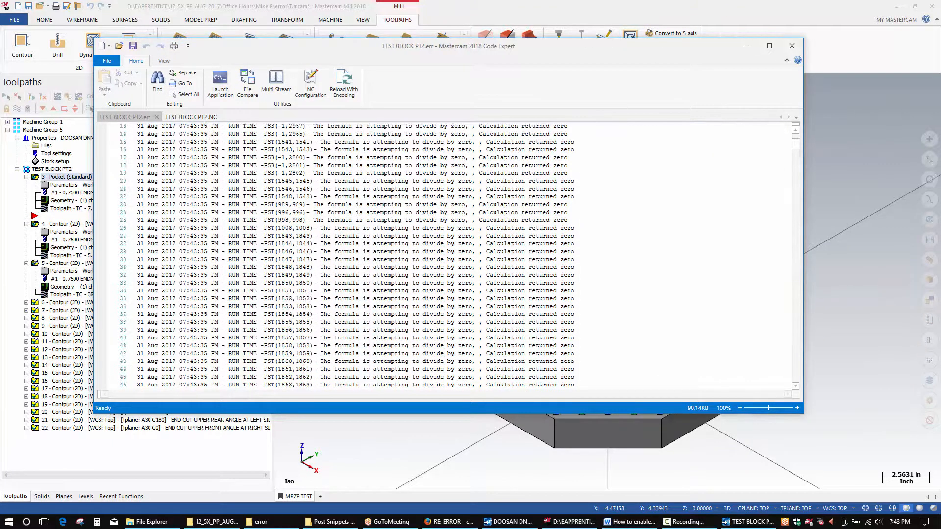
scroll(347, 280, down, 19)
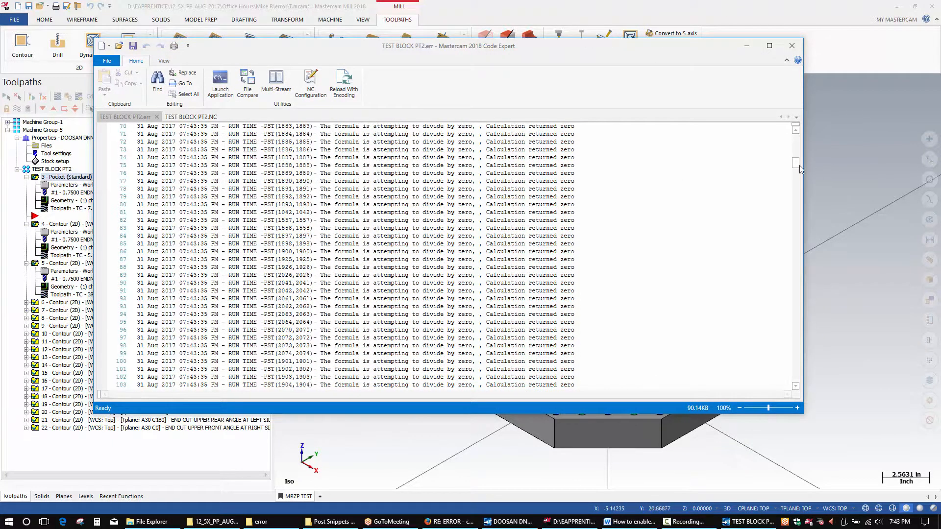
drag(800, 170, 818, 392)
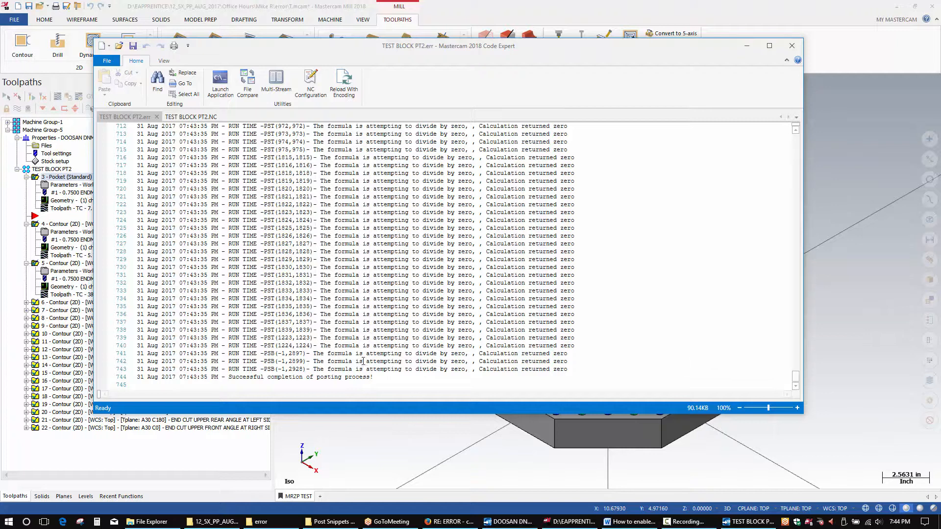
scroll(363, 362, up, 9)
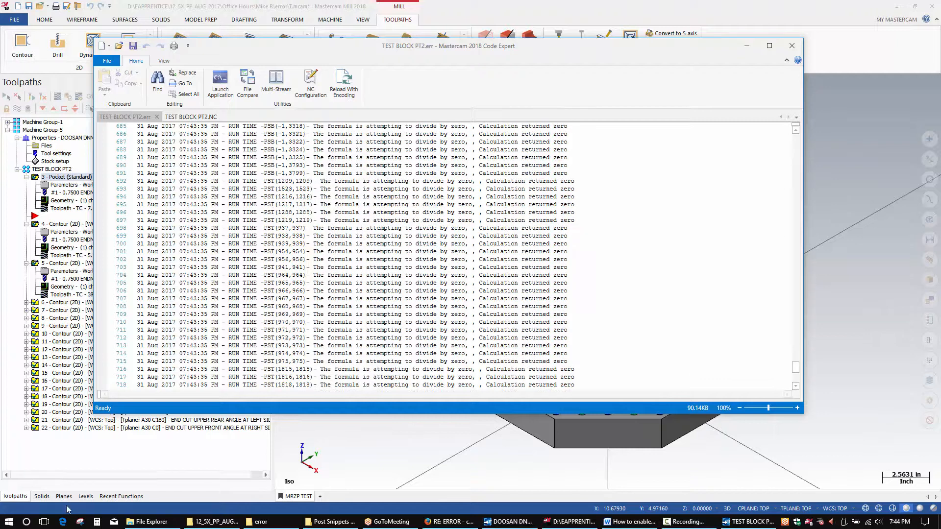
Switch to the error folder in File Explorer and make a backup copy of DOOSAN DNM350 Fanuc 0i.psb there.
click(99, 440)
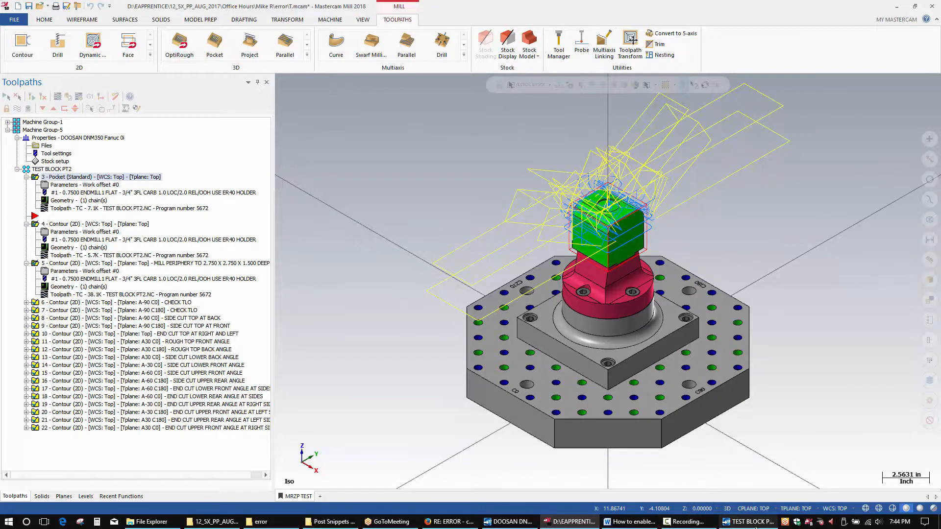
click(260, 521)
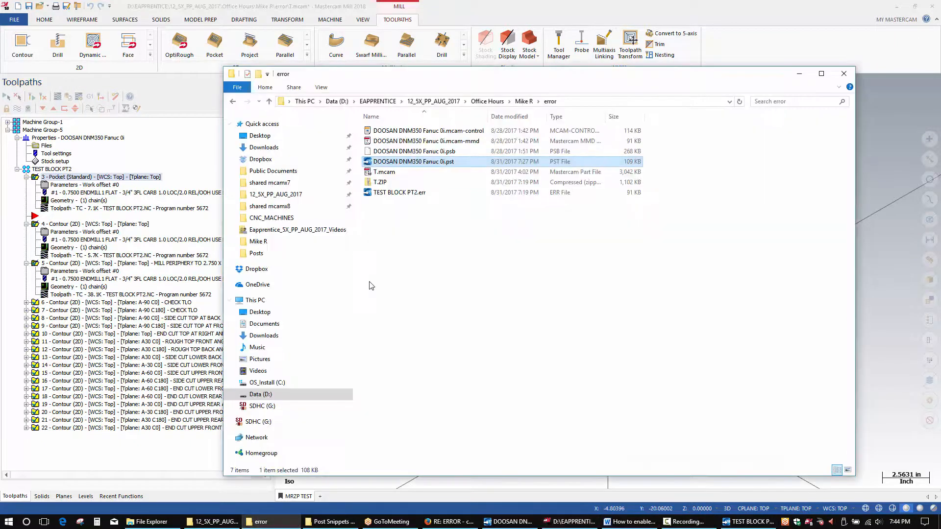
click(429, 152)
right_click(433, 156)
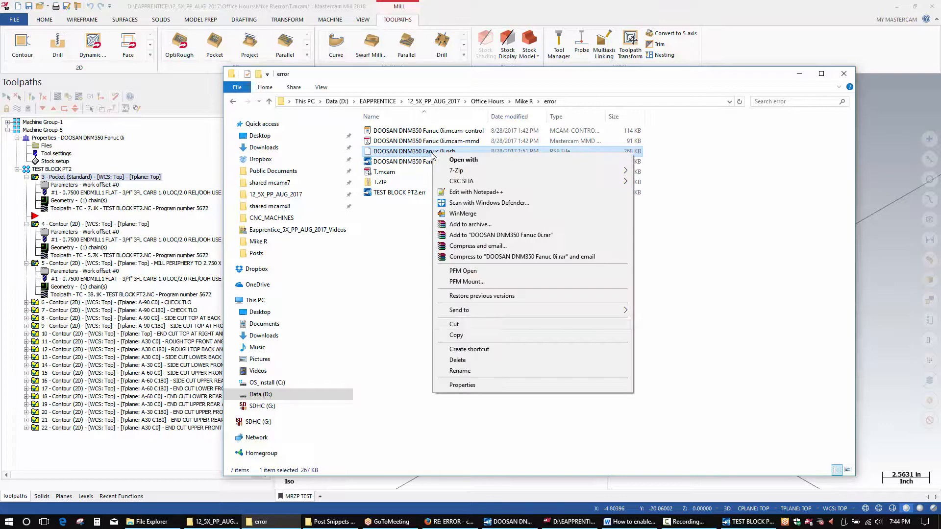
click(466, 326)
right_click(464, 318)
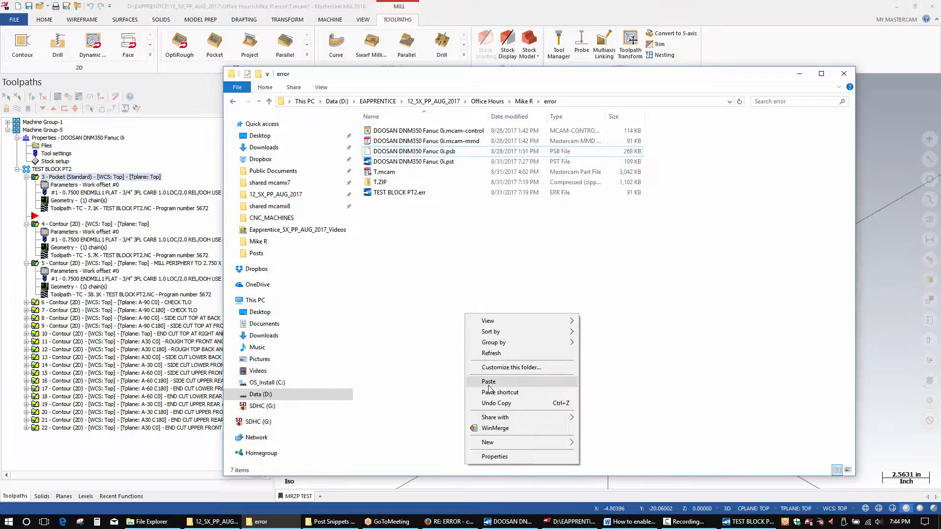
click(490, 381)
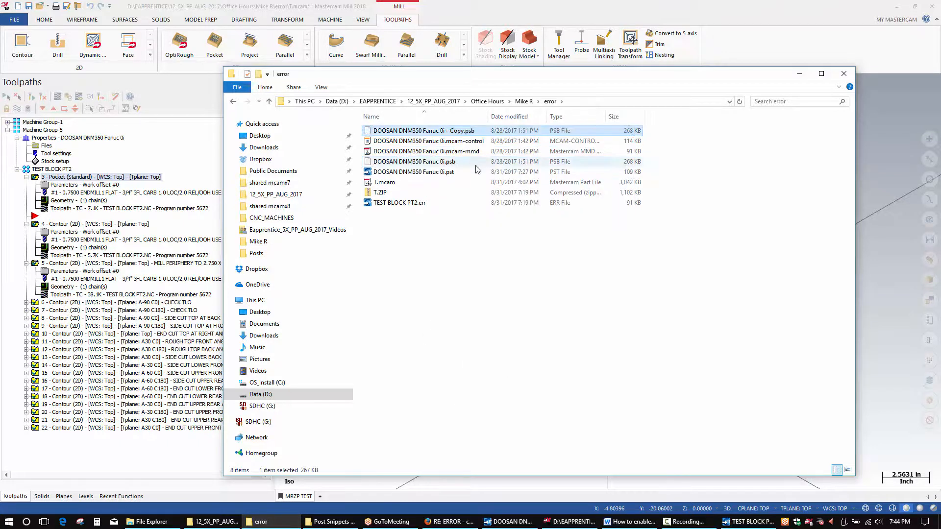
click(449, 163)
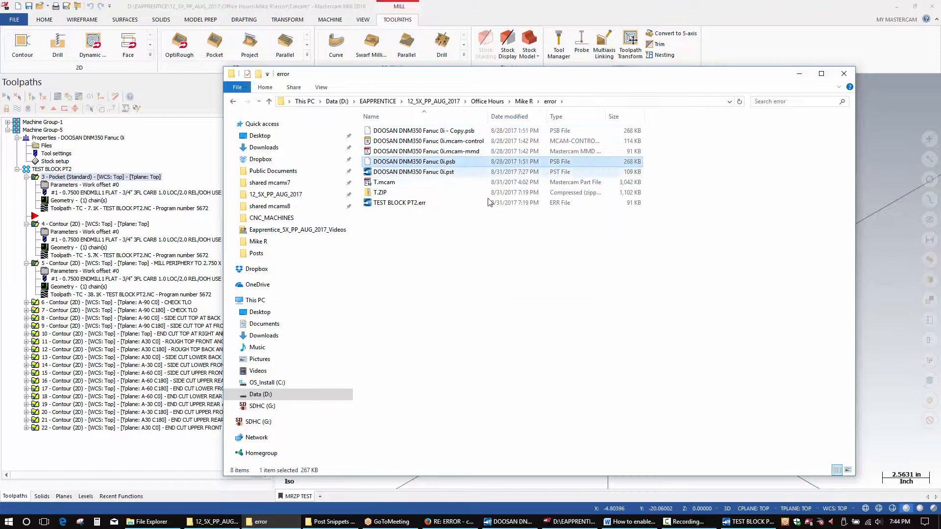
click(432, 163)
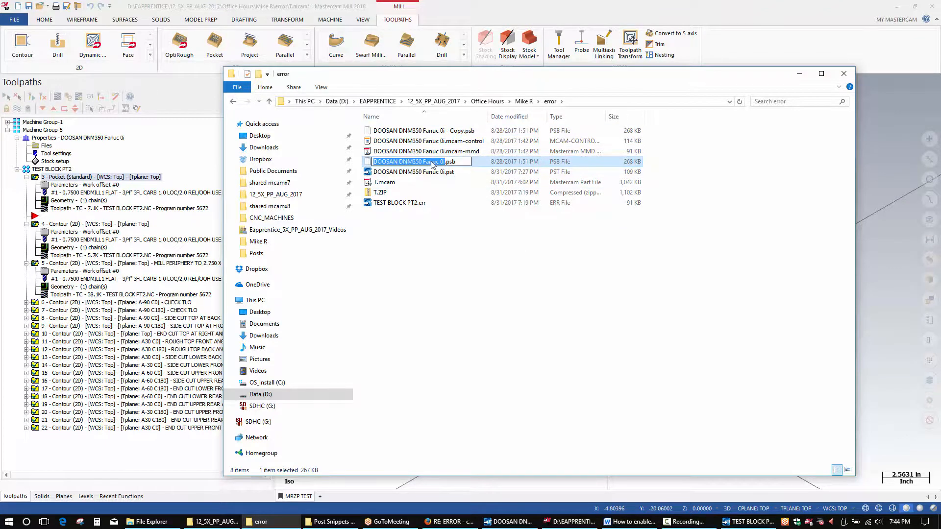
click(456, 241)
right_click(447, 164)
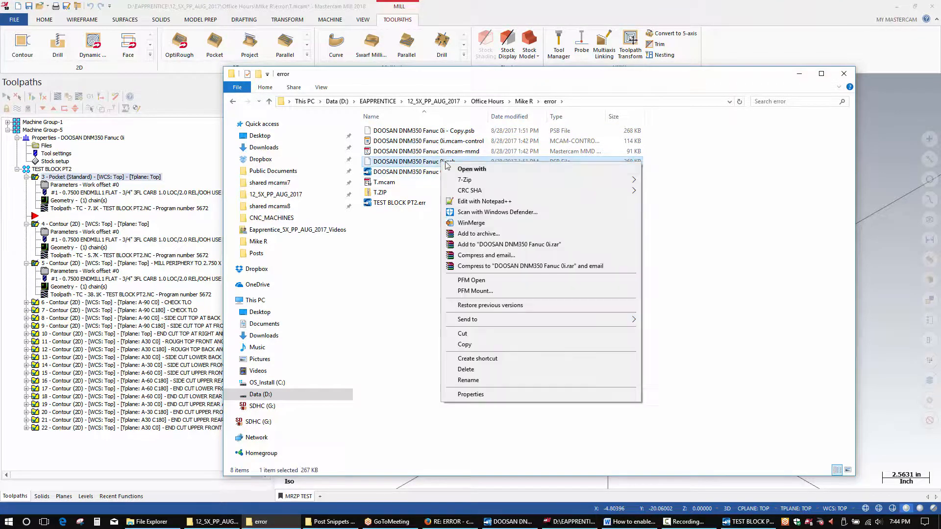
click(414, 249)
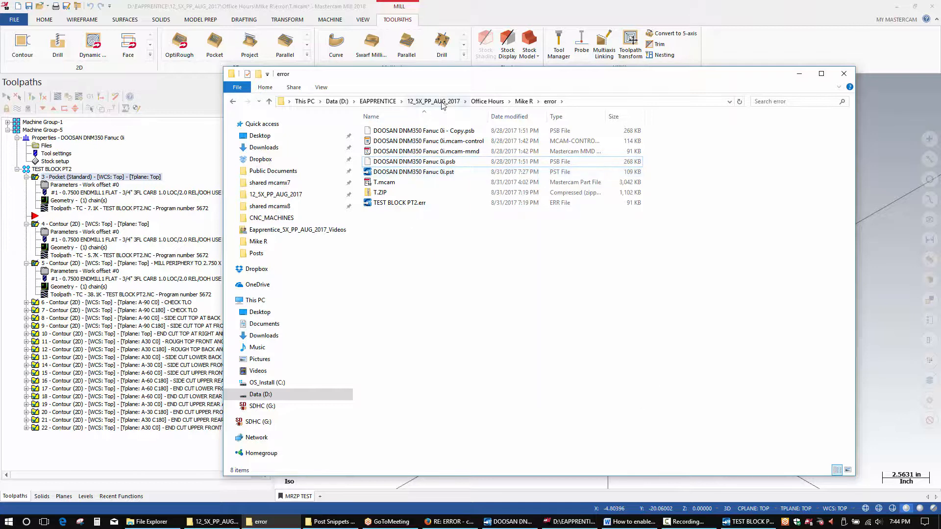
Copy Doosan_DNM_350-5X.psb from the parent folder and paste it into the error folder.
click(531, 101)
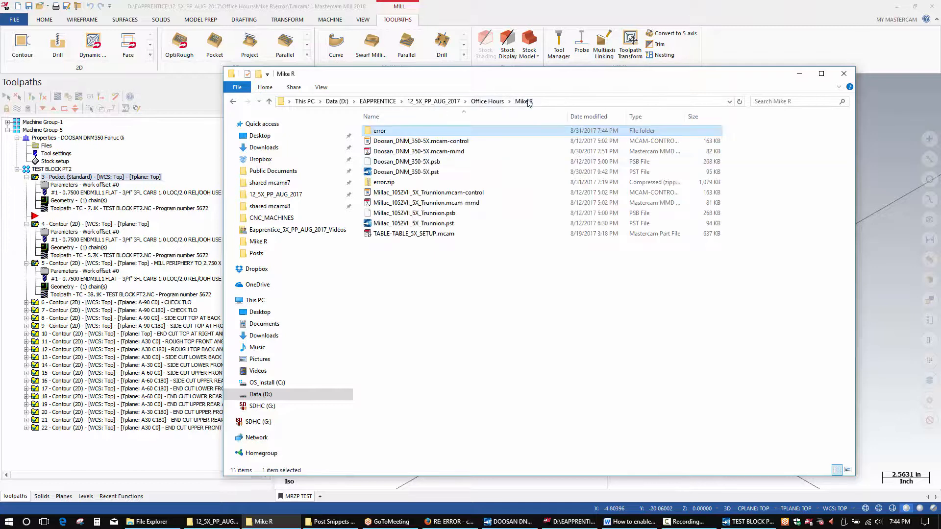
click(427, 162)
right_click(420, 163)
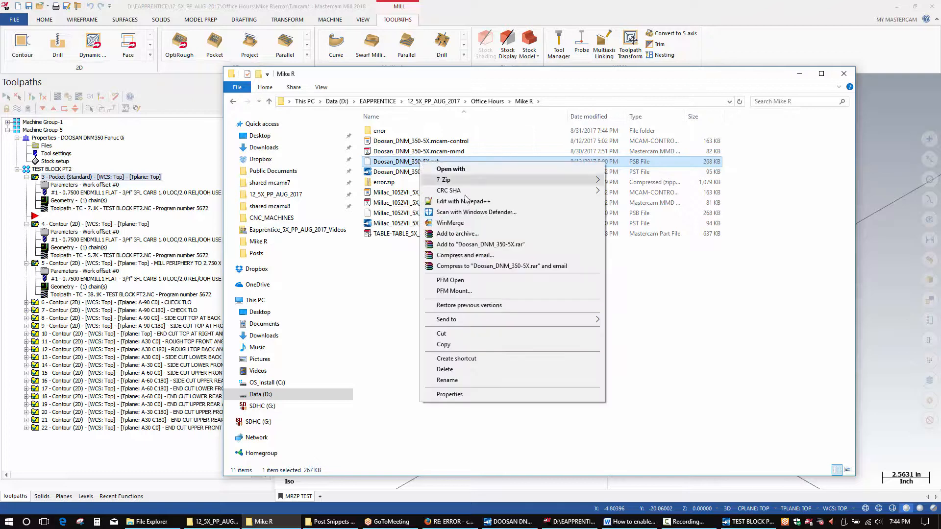
click(469, 344)
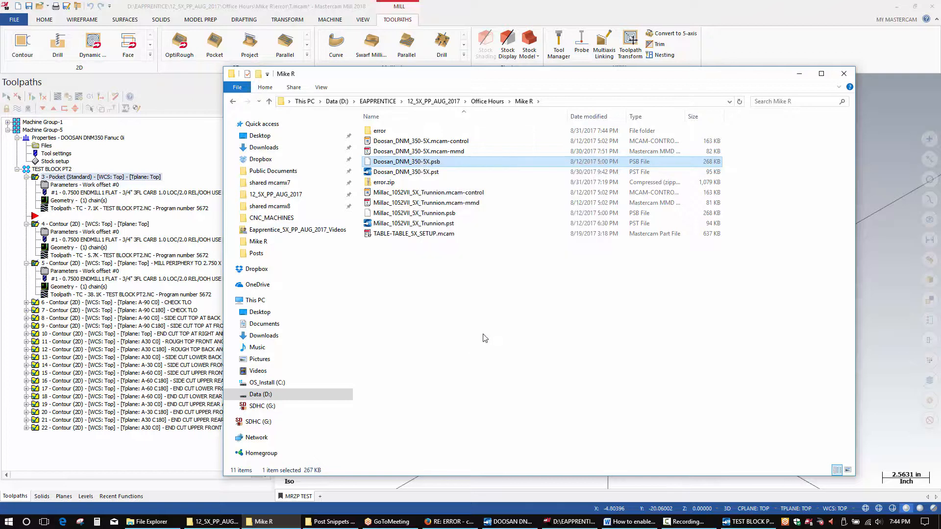
click(490, 100)
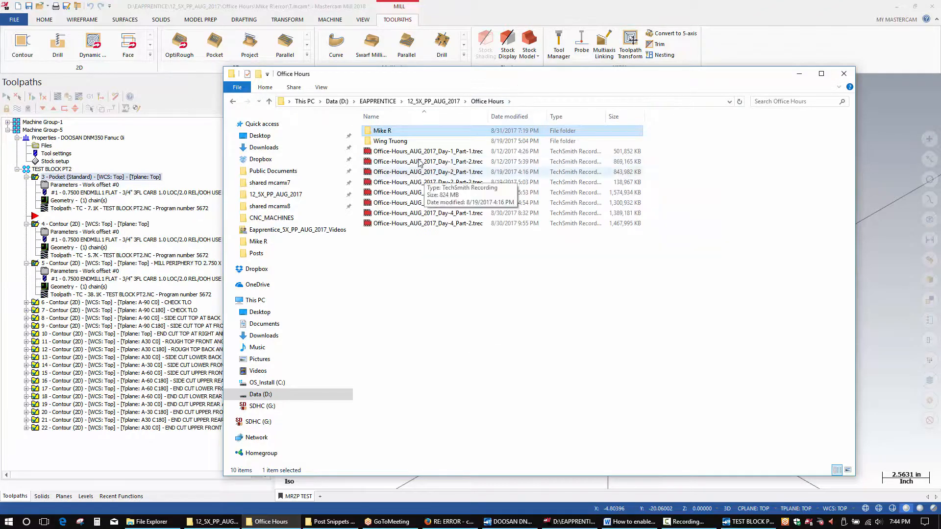
double_click(402, 133)
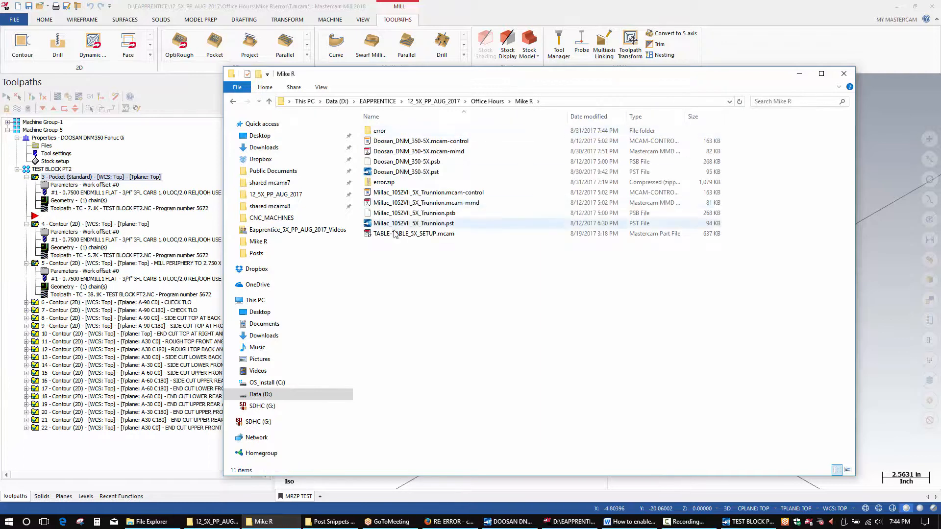
click(401, 172)
right_click(403, 165)
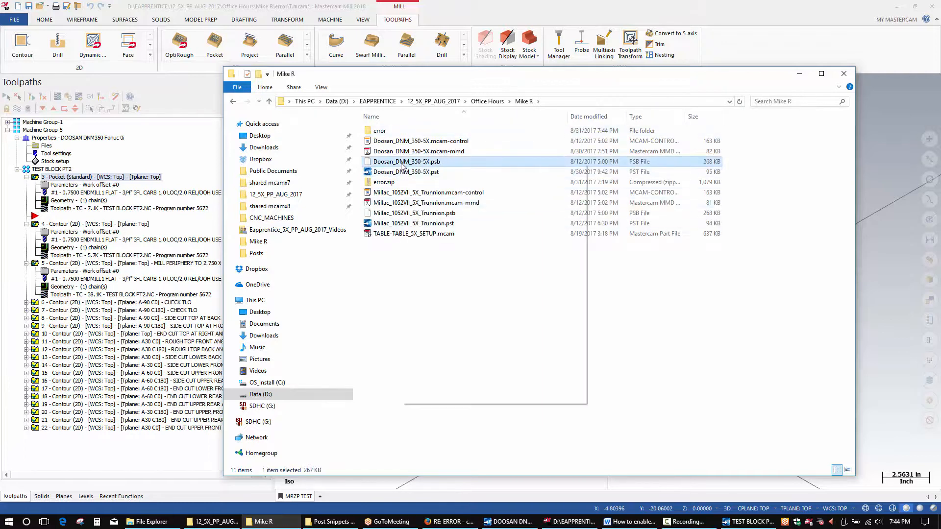
click(434, 350)
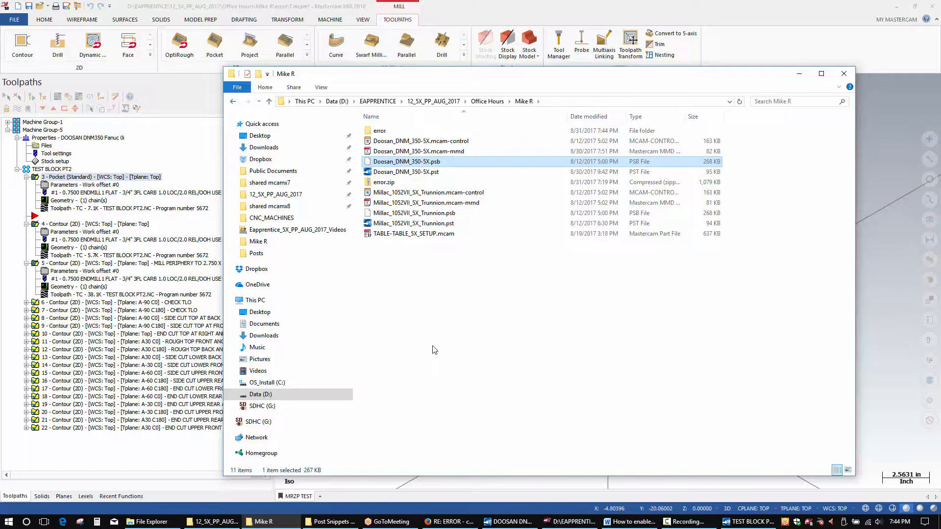
double_click(380, 131)
right_click(471, 323)
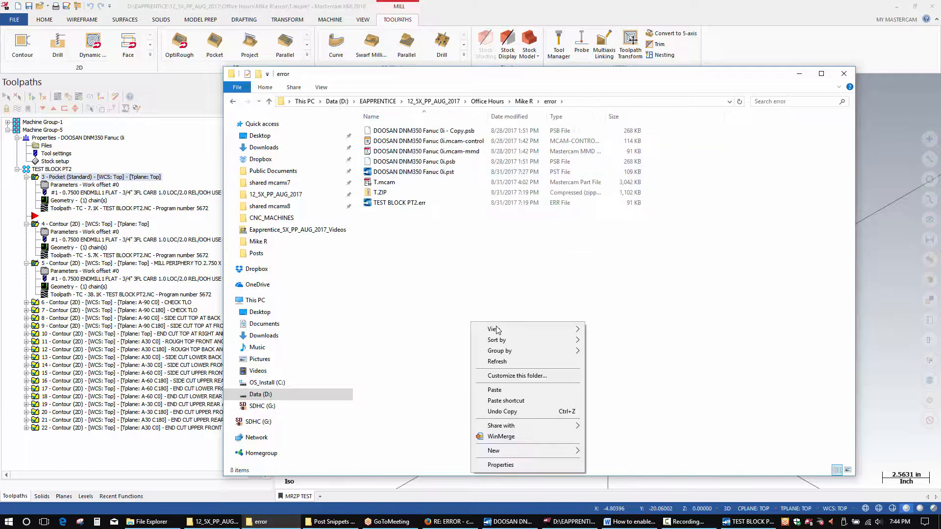
click(505, 391)
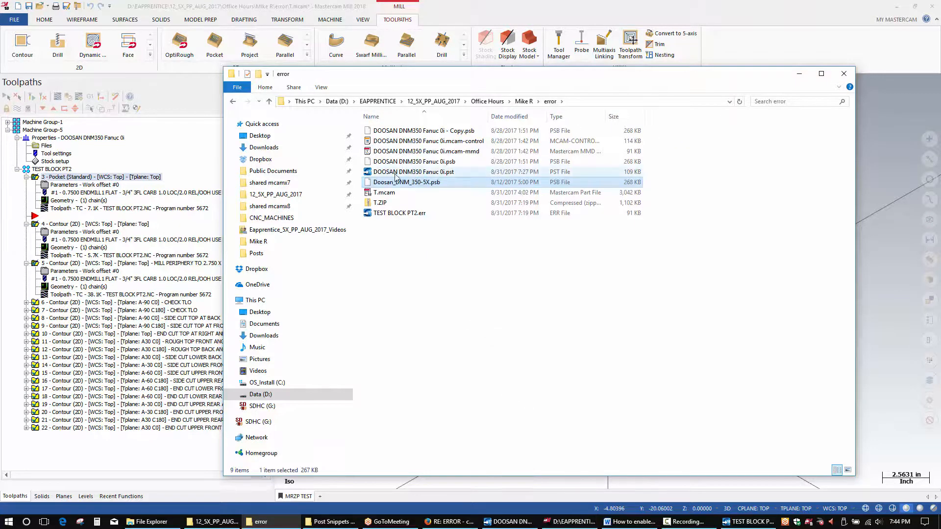
Copy the file name of DOOSAN DNM350 Fanuc 0i.psb and delete that file from the error folder.
right_click(405, 164)
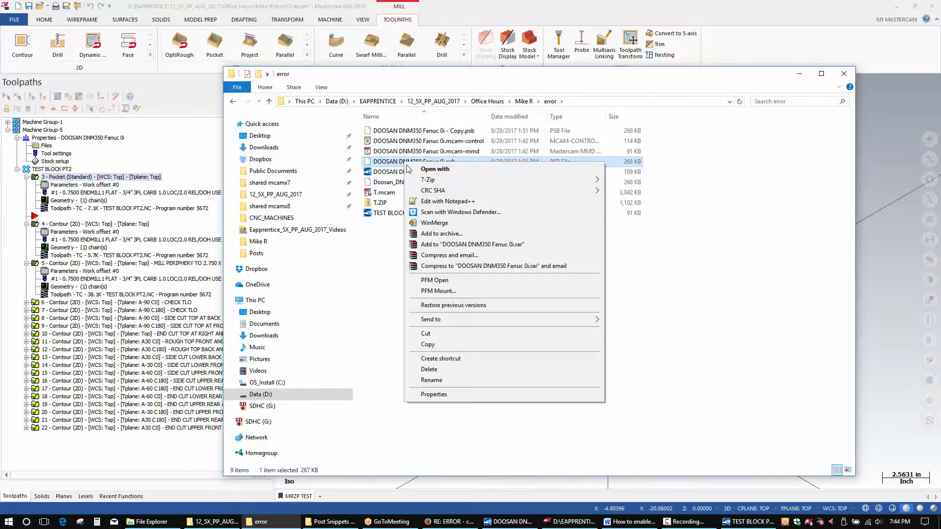
click(435, 380)
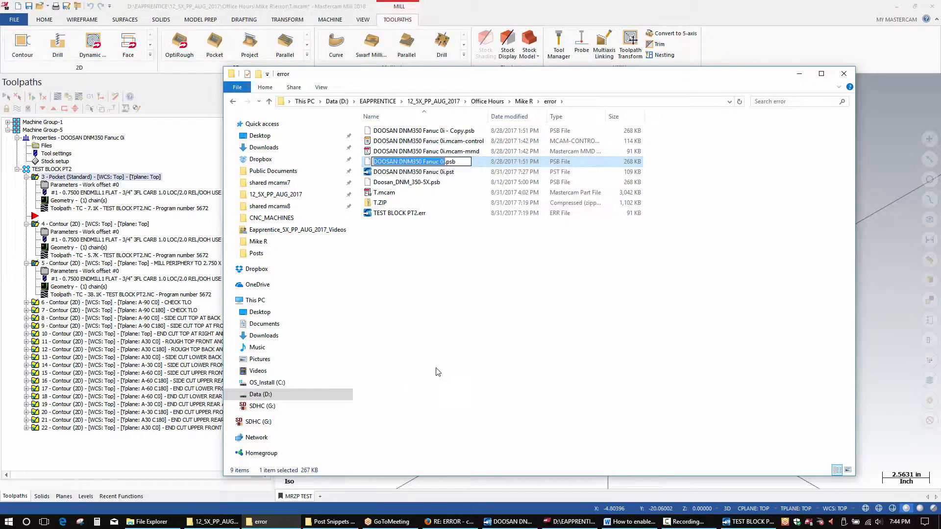
click(444, 354)
right_click(440, 160)
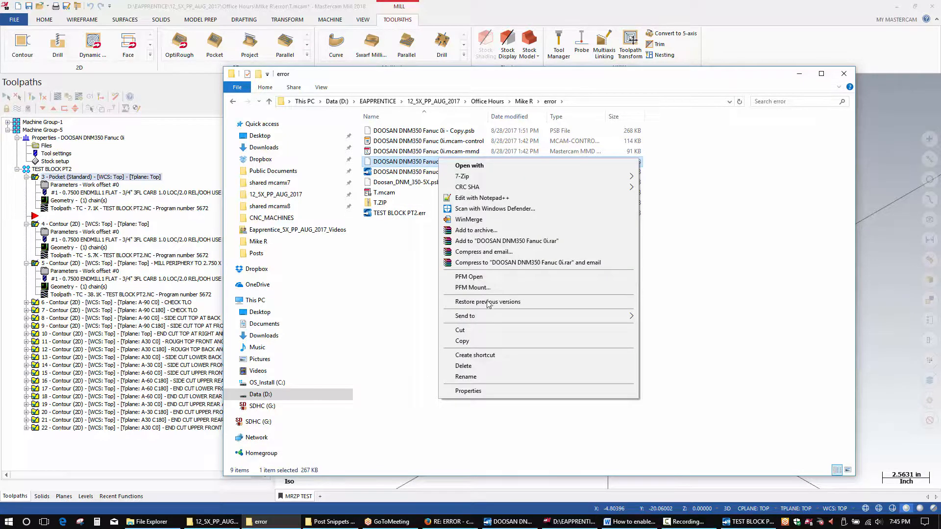
click(463, 366)
Rename Doosan_DNM_350-5X.psb in the error folder as DOOSAN DNM350 Fanuc 0i.psb.
right_click(417, 169)
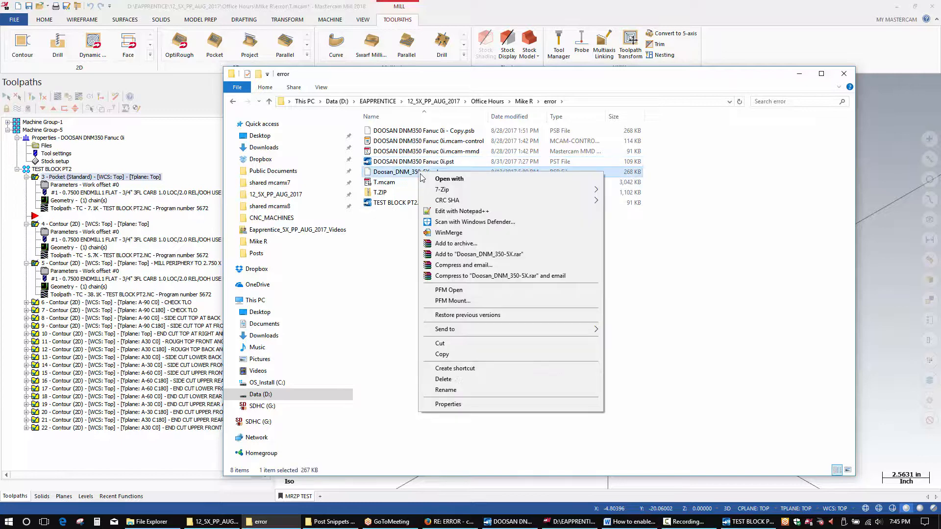
click(464, 390)
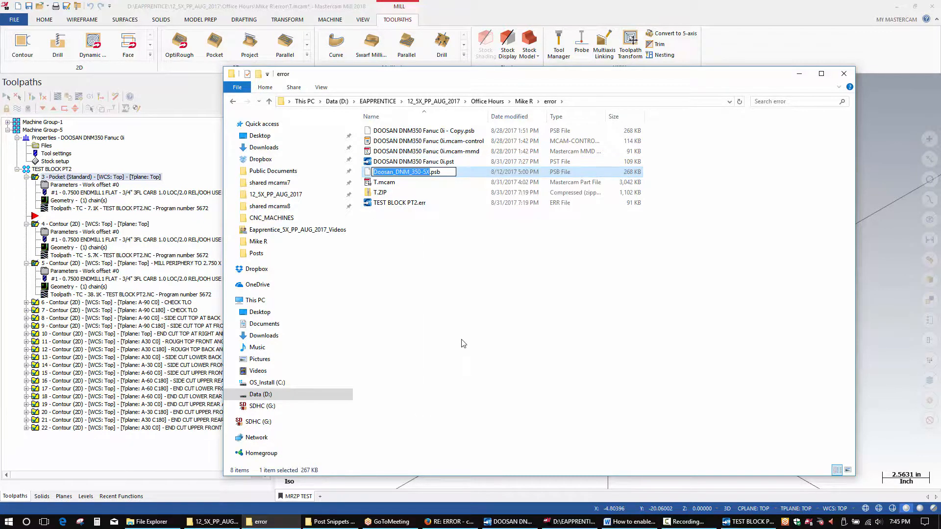
key(ctrl+v)
key(Return)
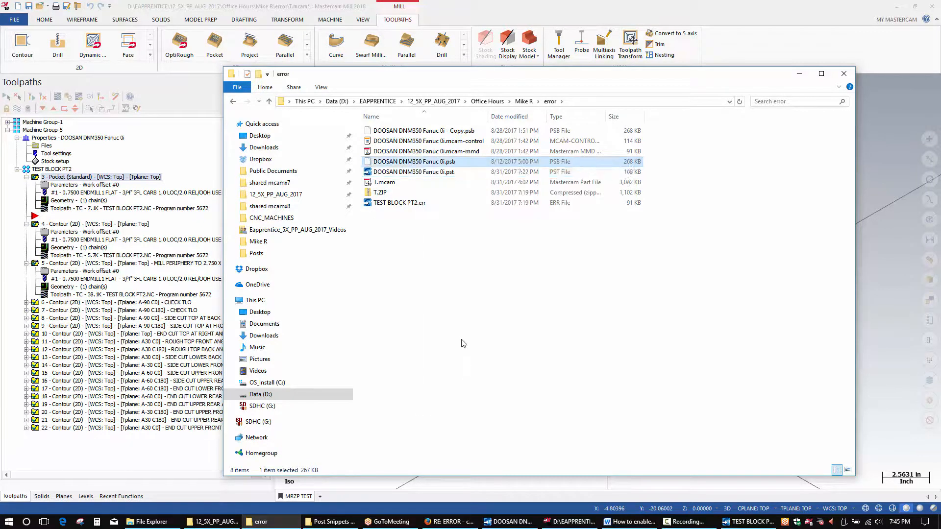
click(559, 265)
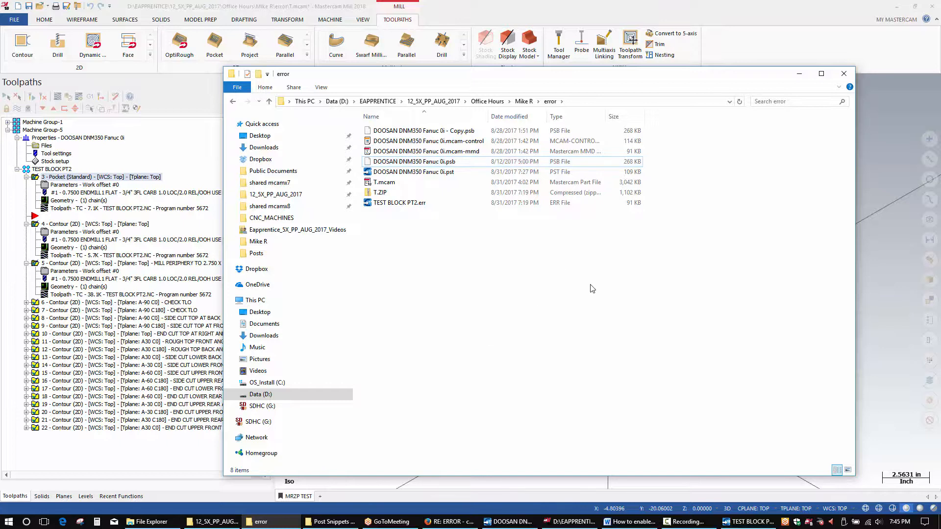
Switch to Mastercam, repost all TEST BLOCK PT2 operations over TEST BLOCK PT2.NC, and reload the error log and NC file in Code Expert.
click(878, 293)
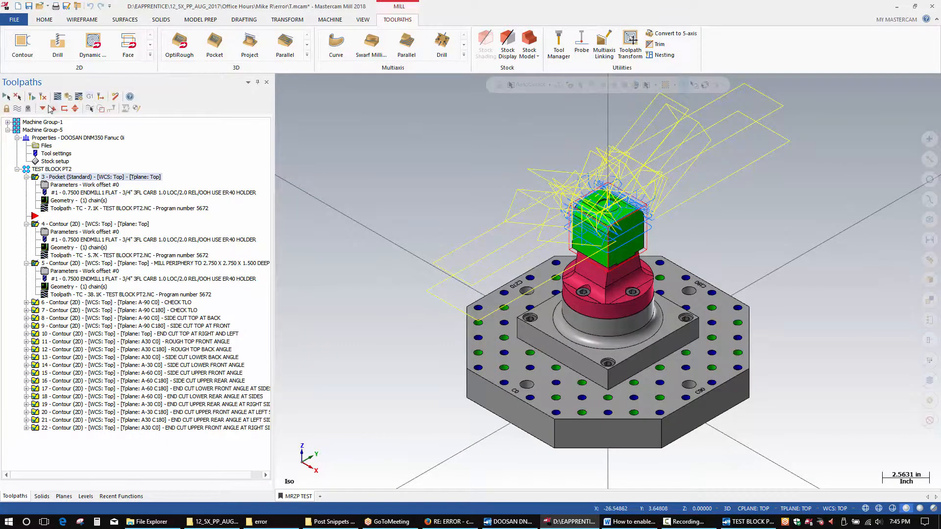
click(89, 96)
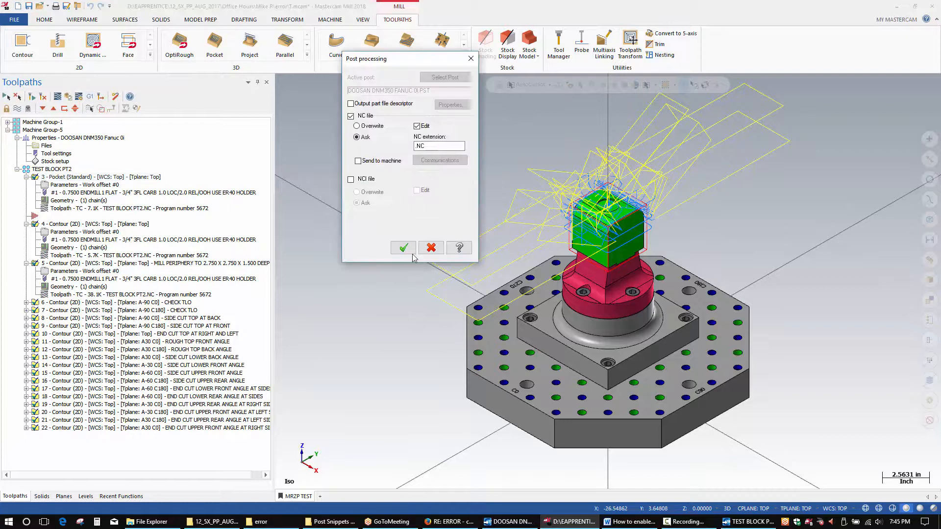
click(404, 248)
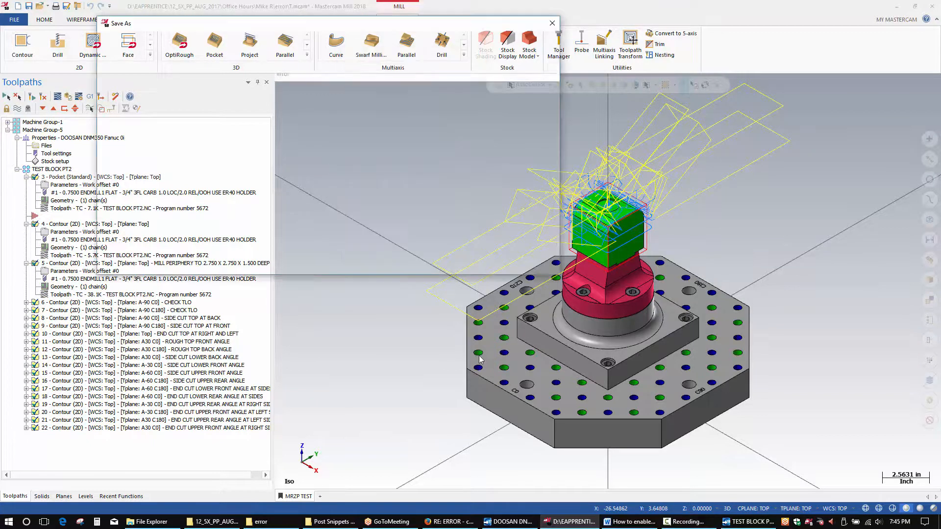
click(486, 264)
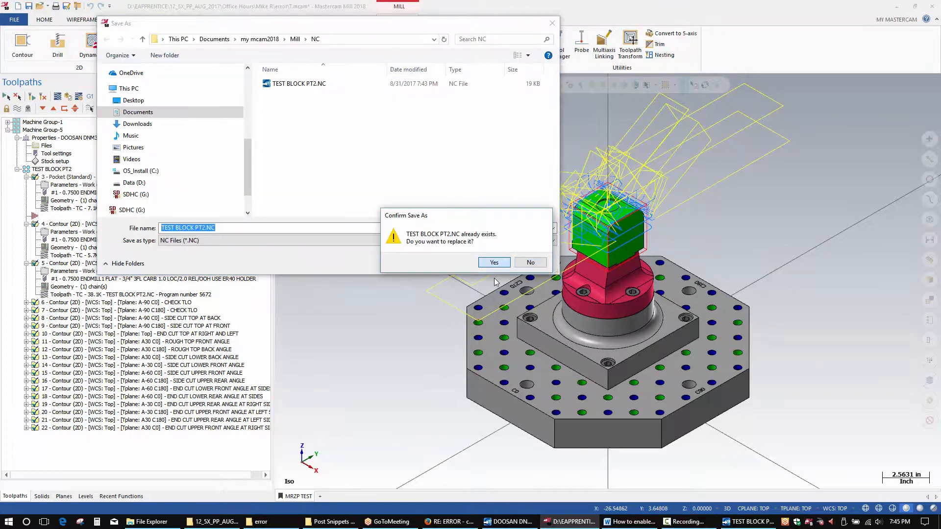
click(495, 266)
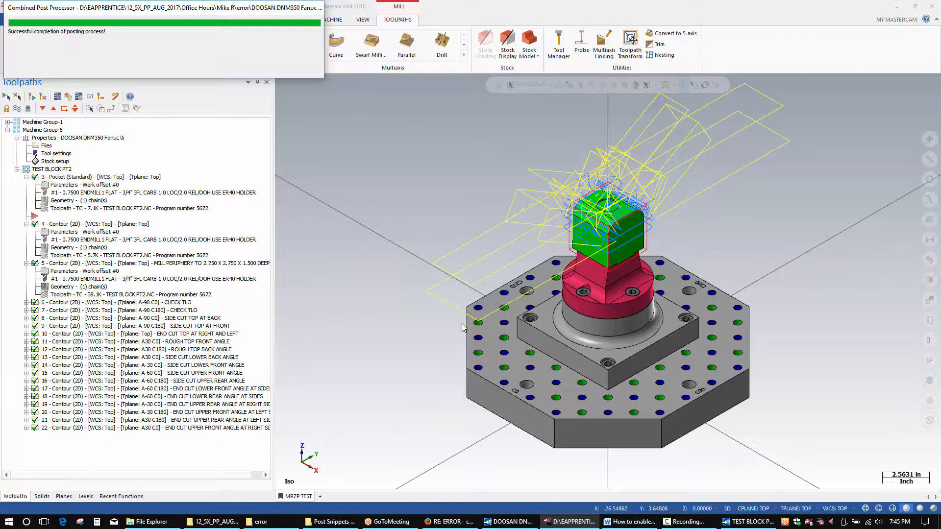
click(499, 286)
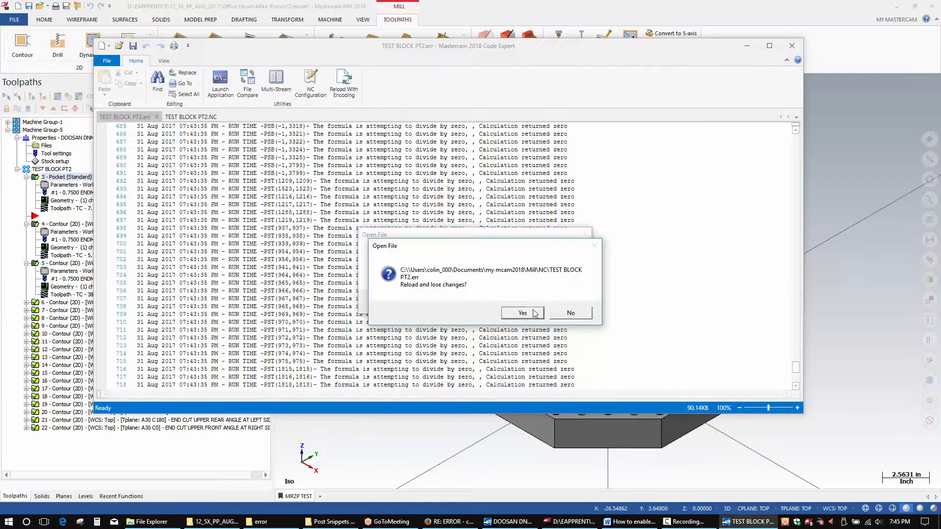
click(523, 312)
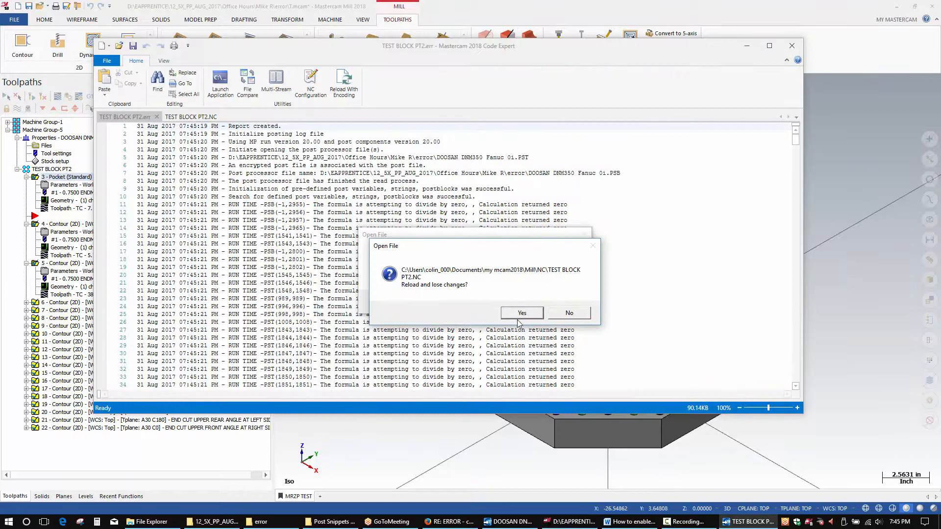
click(512, 301)
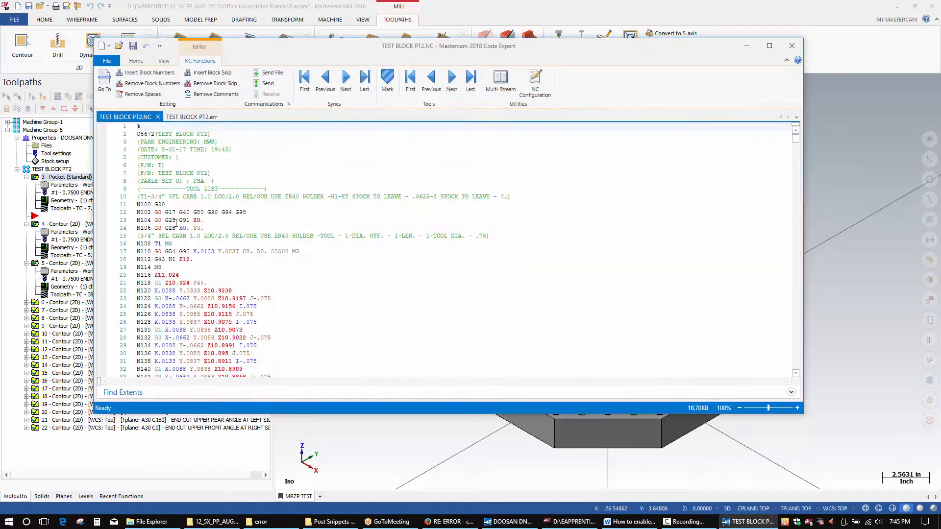
Look through the posted NC code, then highlight and enlarge the first four PSB divide-by-zero entries in TEST BLOCK PT2.err.
scroll(182, 206, down, 5)
scroll(193, 147, up, 5)
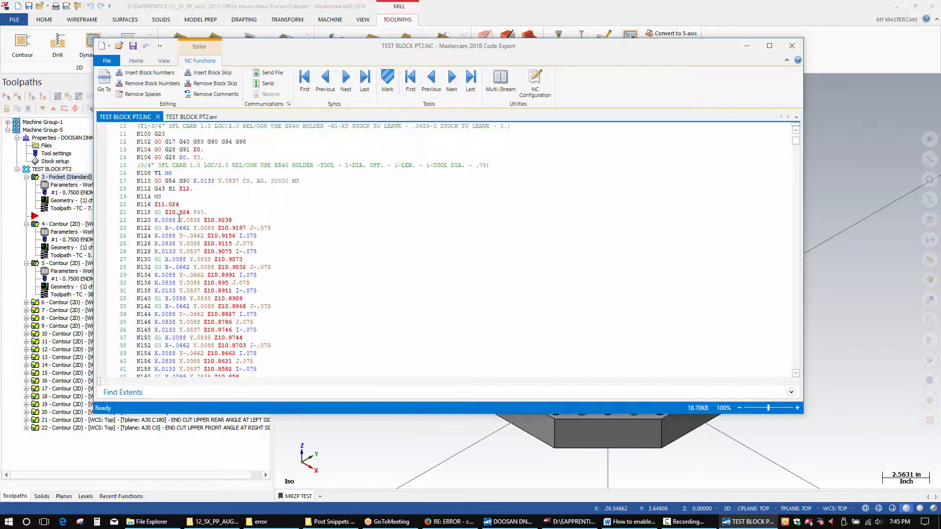
click(191, 117)
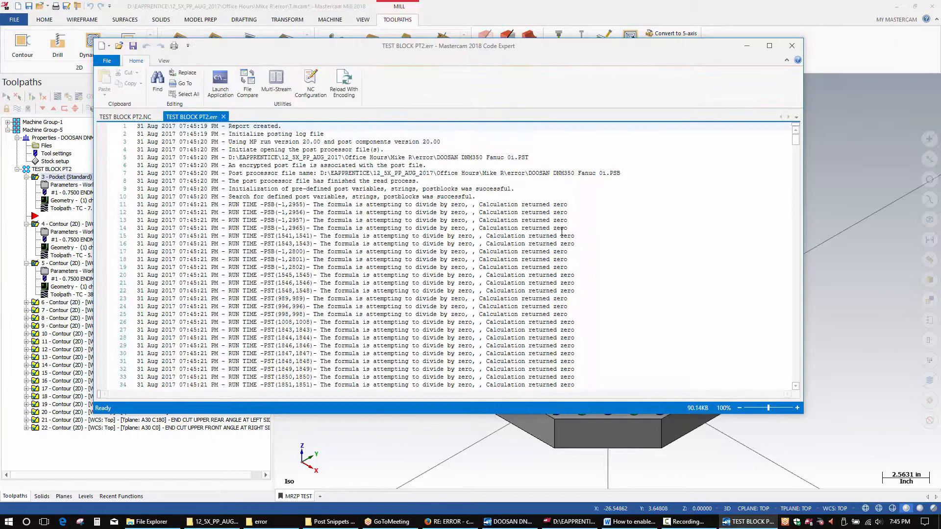
drag(595, 228, 137, 205)
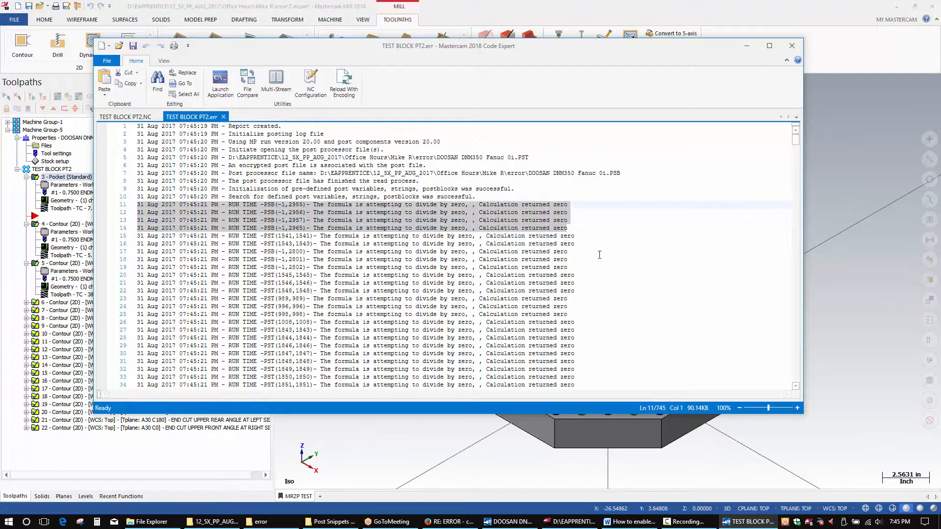
ctrl+scroll(602, 253, up, 3)
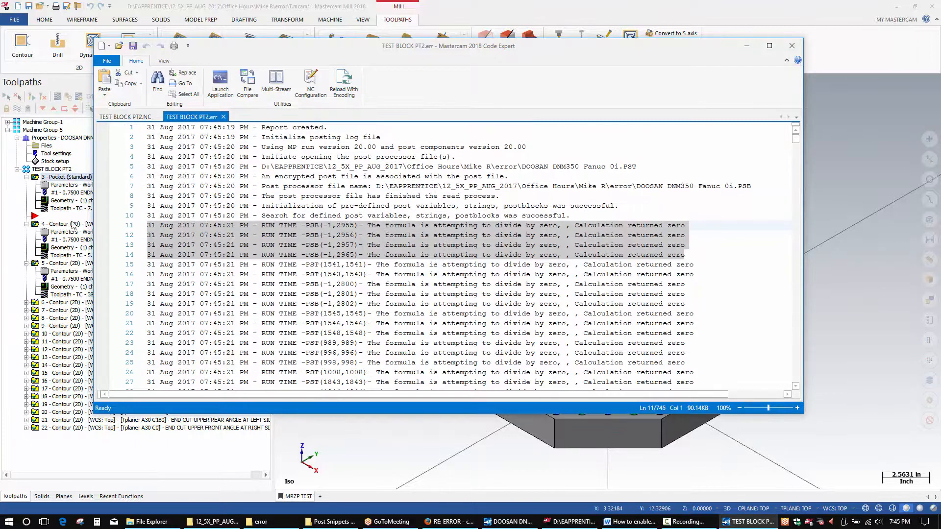
Return to Mastercam, select only pocket operation 3, and bring up its post processing settings.
click(54, 174)
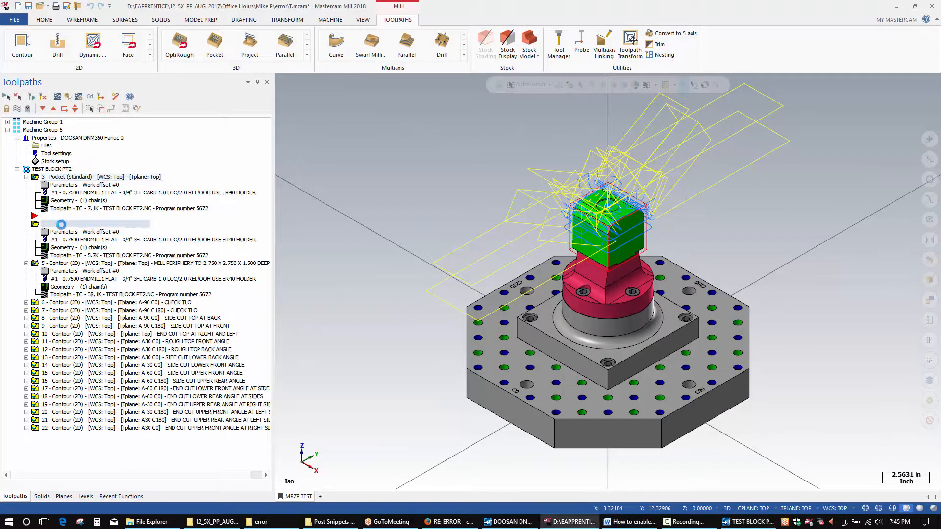
click(92, 177)
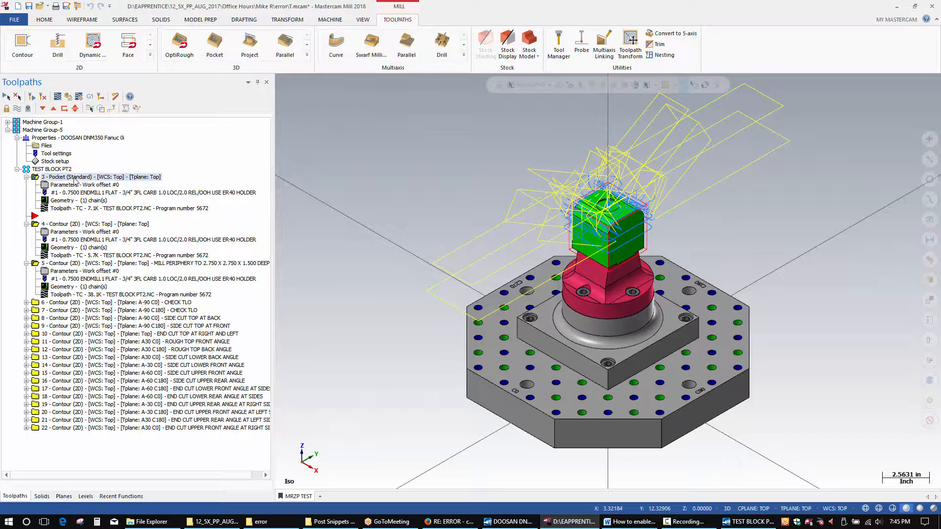
click(7, 122)
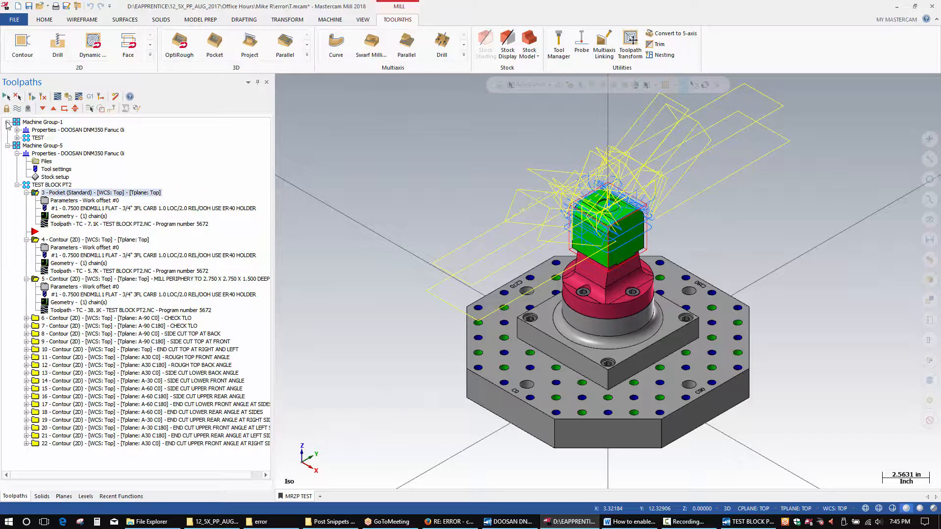
click(17, 138)
click(17, 138)
click(7, 122)
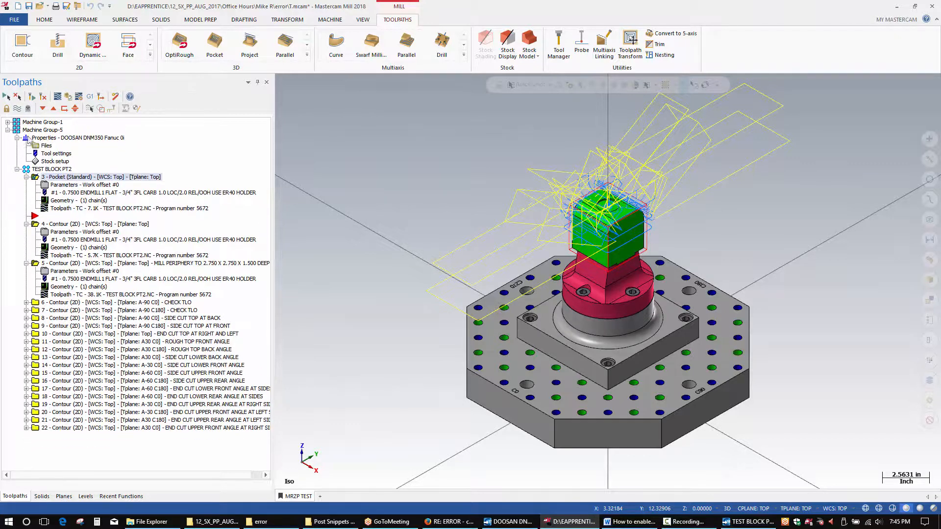
click(89, 96)
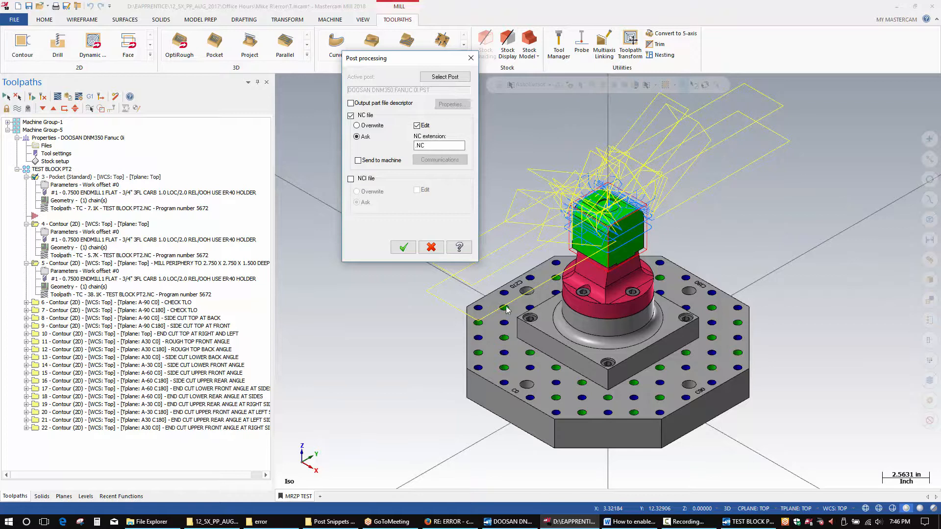
Switch back to Code Expert and review the TEST BLOCK PT2.err entries and the start of TEST BLOCK PT2.NC.
click(747, 521)
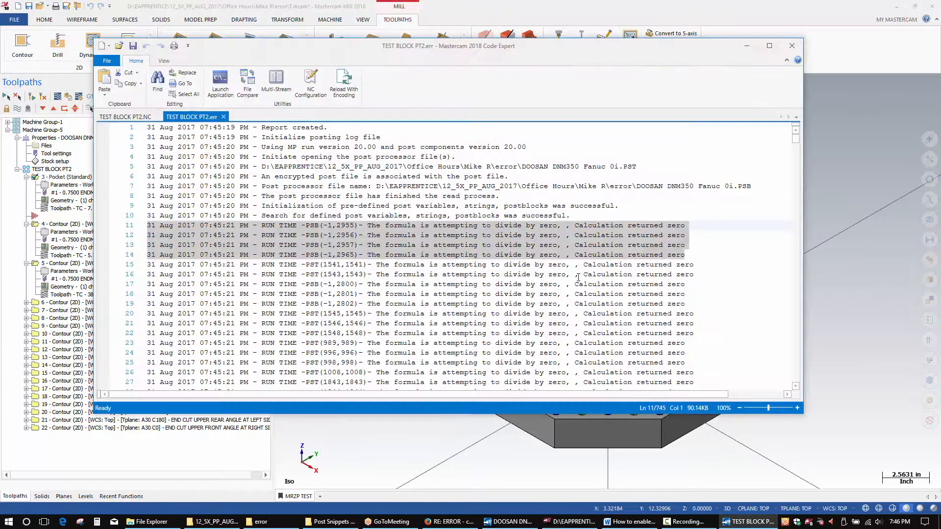
scroll(328, 201, down, 5)
click(118, 118)
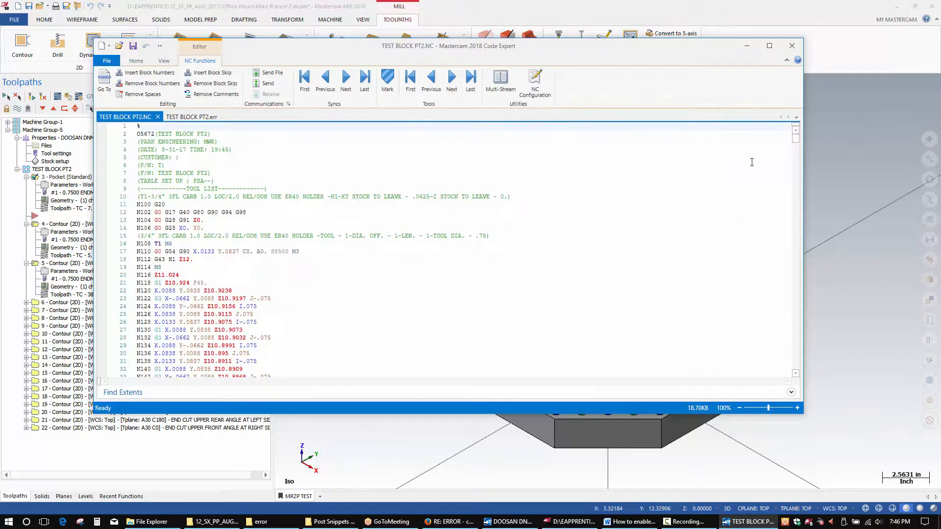
Examine the end of TEST BLOCK PT2.NC, highlighting the END CUT UPPER FRONT ANGLE and END CUT UPPER REAR ANGLE operation comments.
drag(795, 141, 801, 377)
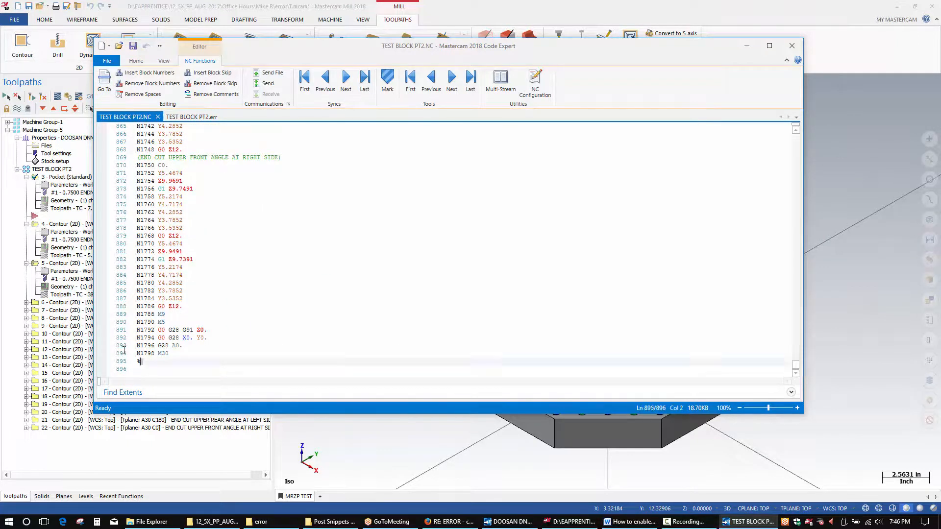
drag(218, 362, 127, 159)
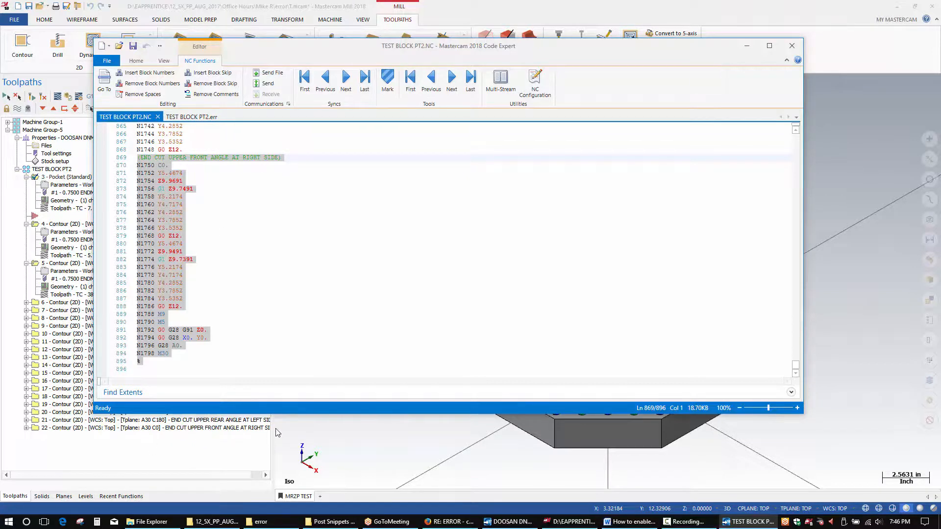
scroll(294, 299, up, 4)
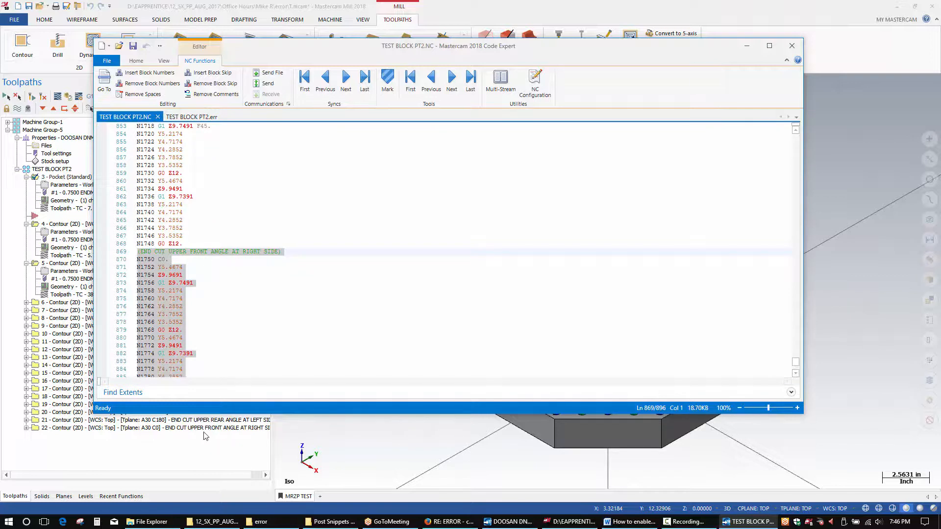
scroll(252, 328, up, 6)
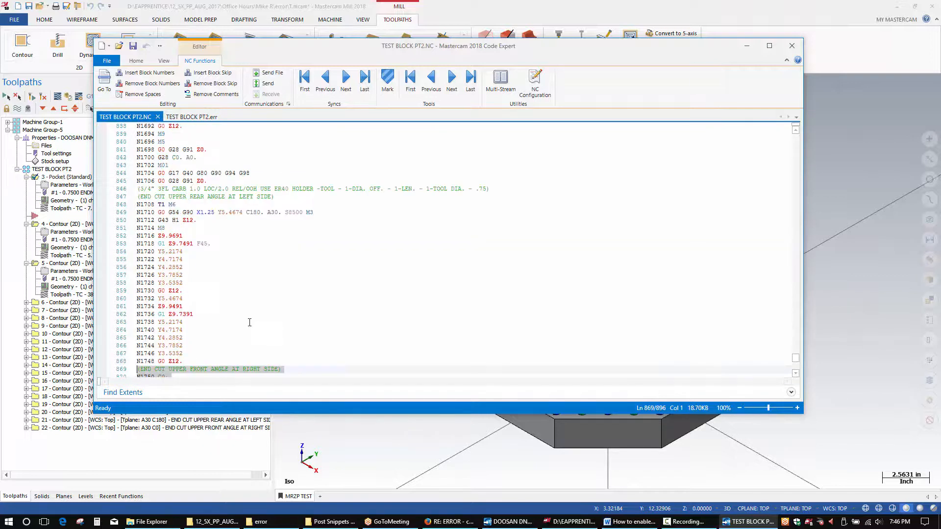
mouse_move(285, 212)
mouse_down()
mouse_move(221, 220)
mouse_move(276, 220)
mouse_up()
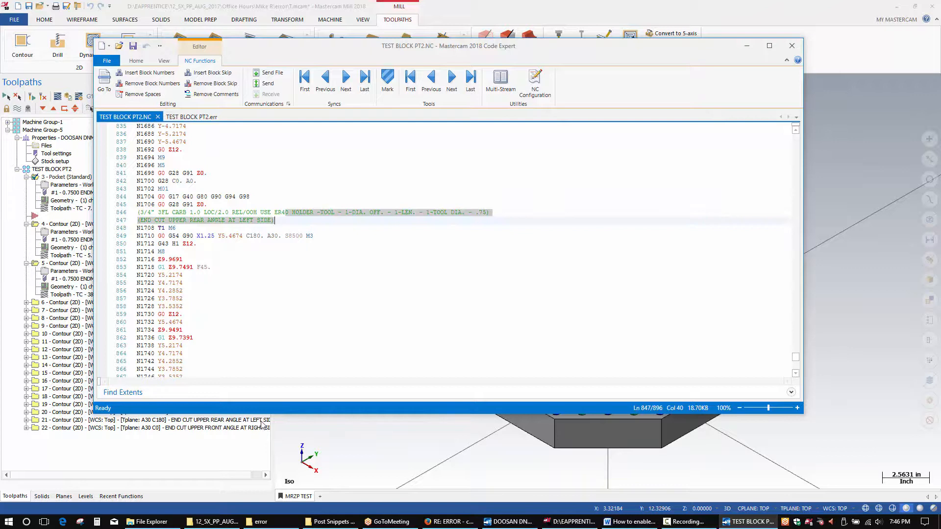
click(483, 236)
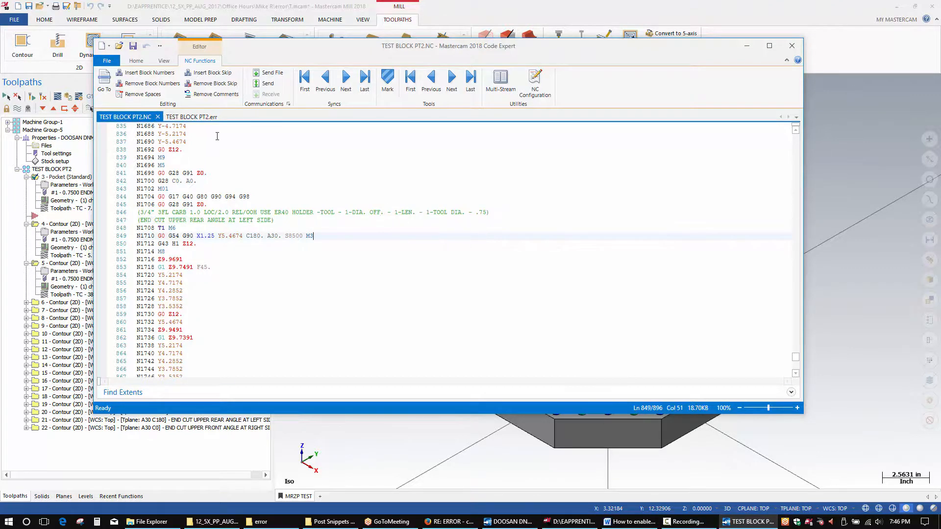
Review the divide-by-zero entries in TEST BLOCK PT2.err, ending back at the start of the log.
click(191, 116)
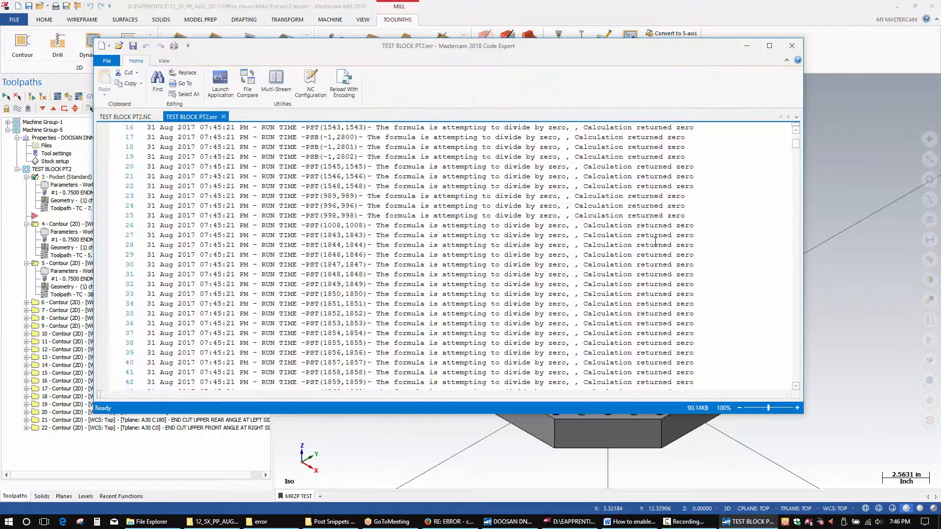
scroll(658, 253, down, 8)
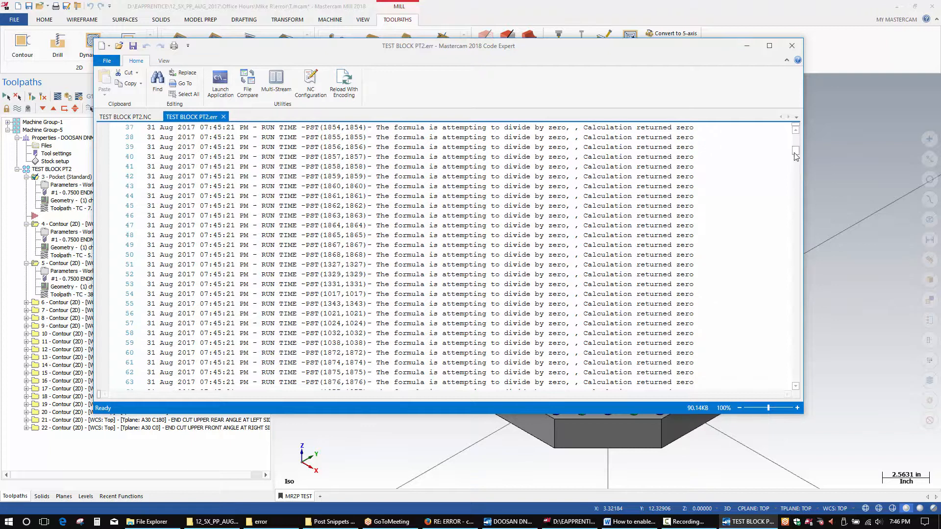
mouse_move(795, 152)
mouse_down()
mouse_move(816, 281)
mouse_move(811, 392)
mouse_move(795, 143)
mouse_up()
click(514, 333)
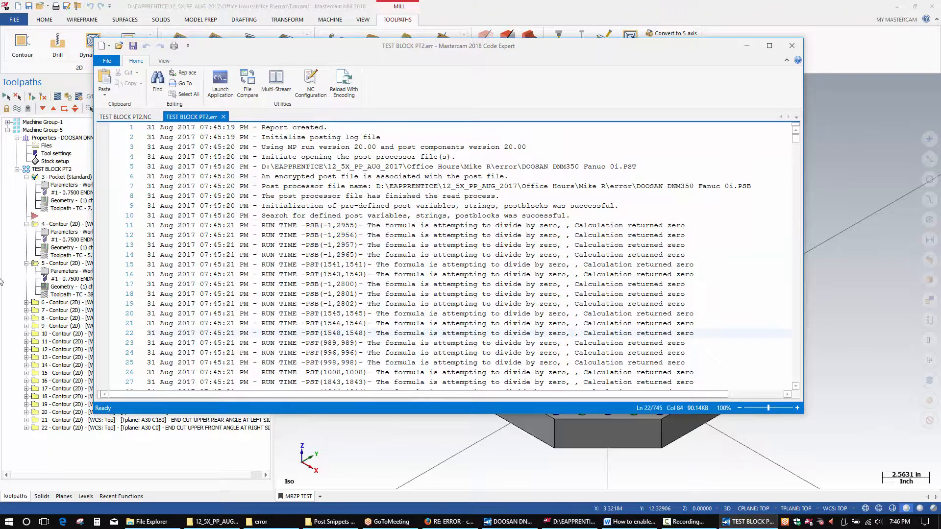
Return to Mastercam and close the Code Expert window holding the TEST BLOCK PT2 files.
click(30, 193)
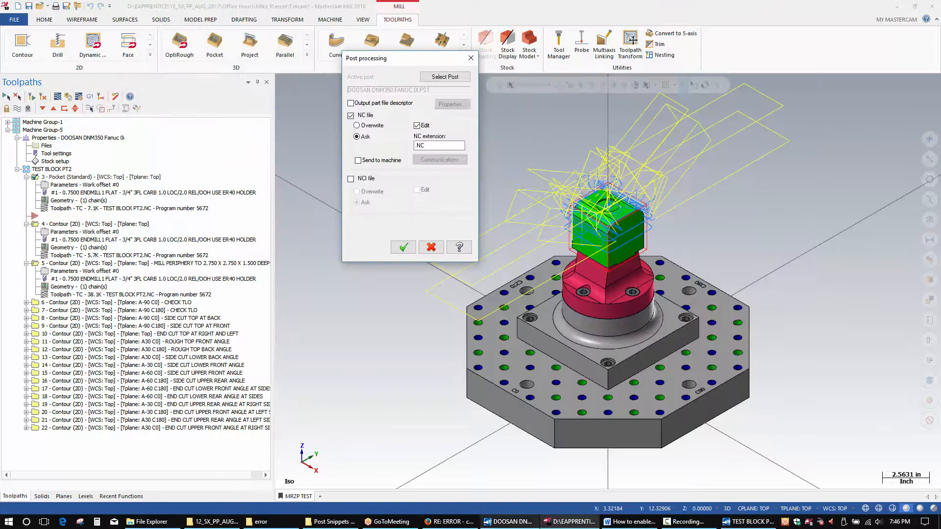
right_click(744, 521)
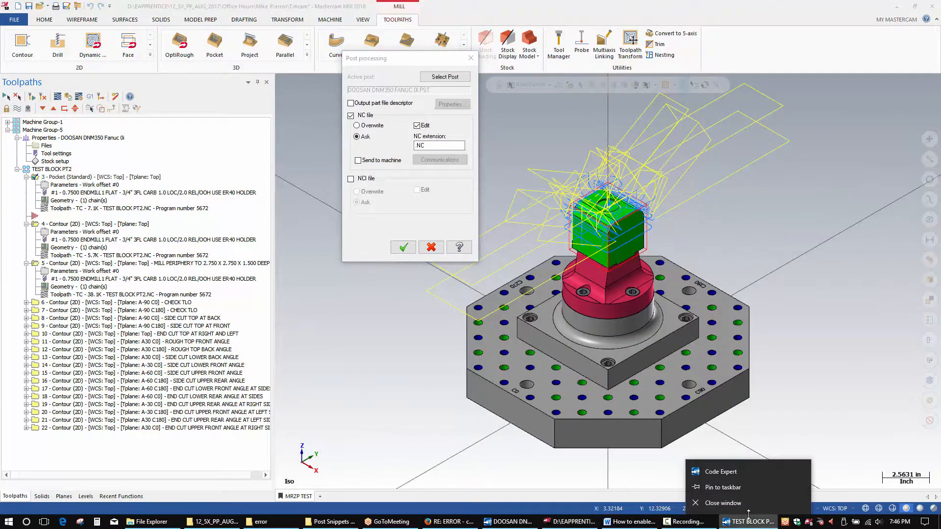
click(725, 504)
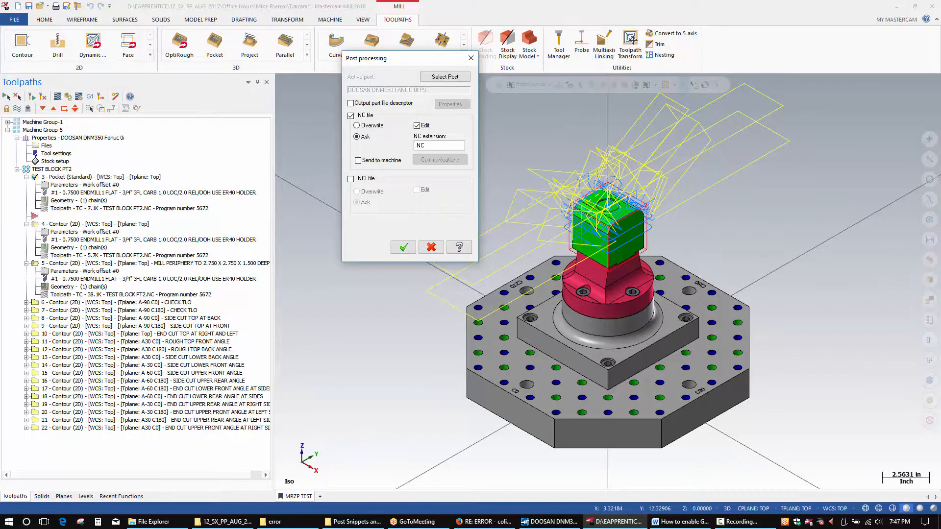
Switch to DOOSAN DNM350 Fanuc 0i.pst in Code Expert and look through its string definitions, toolchange and motion output sections.
click(550, 523)
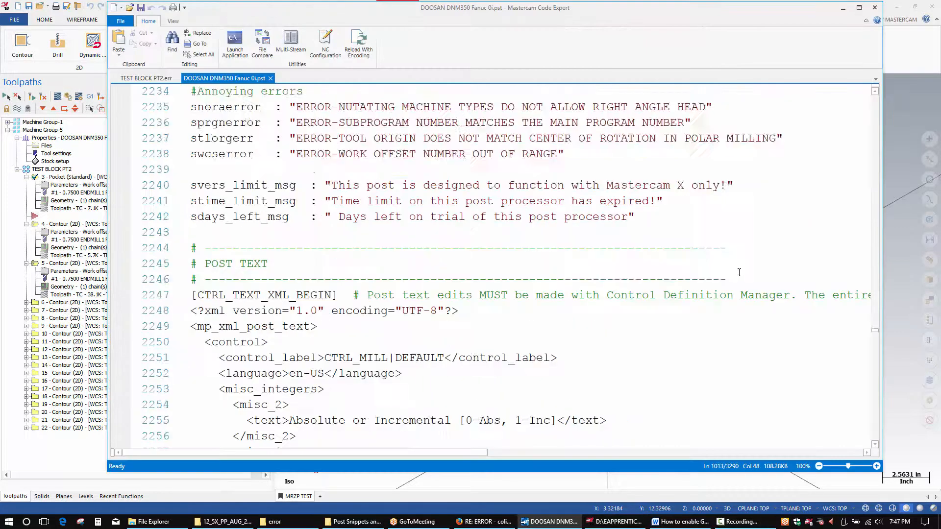
scroll(740, 272, up, 5)
drag(878, 336, 875, 164)
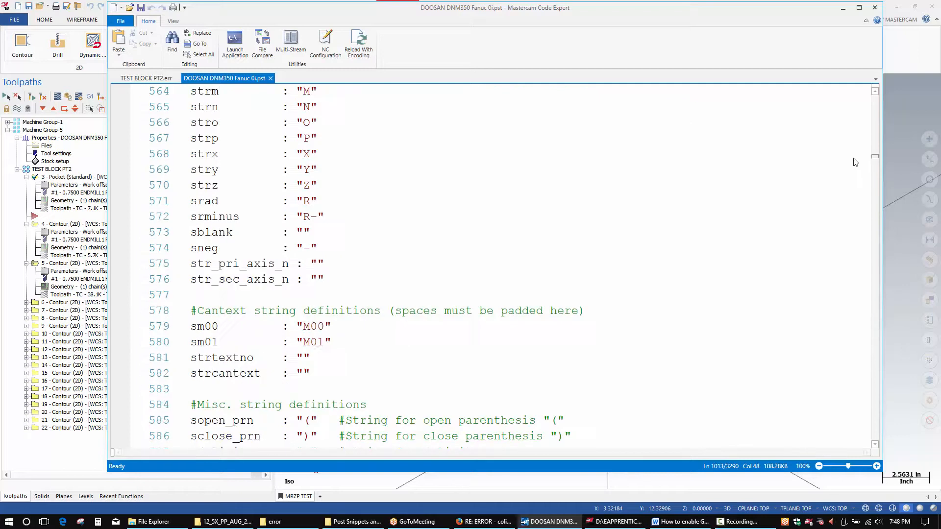
scroll(857, 175, down, 6)
scroll(857, 175, down, 20)
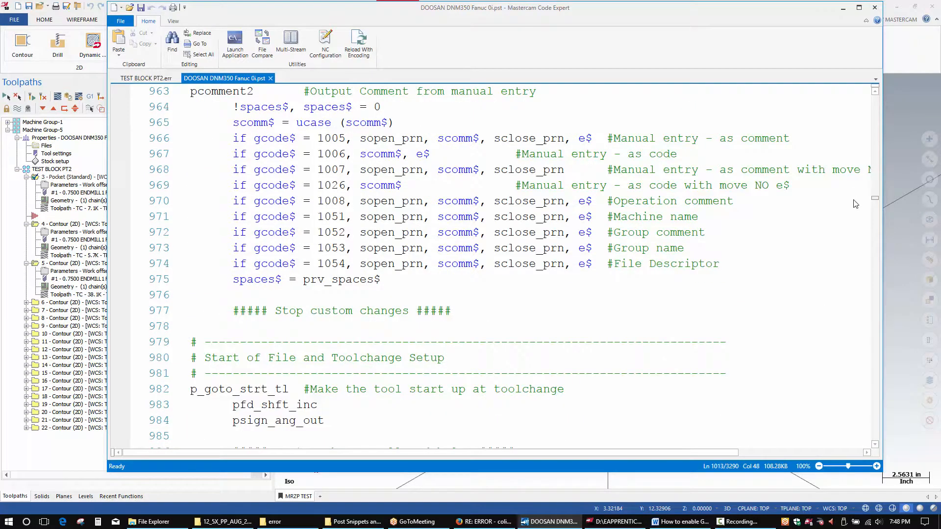
scroll(855, 204, down, 20)
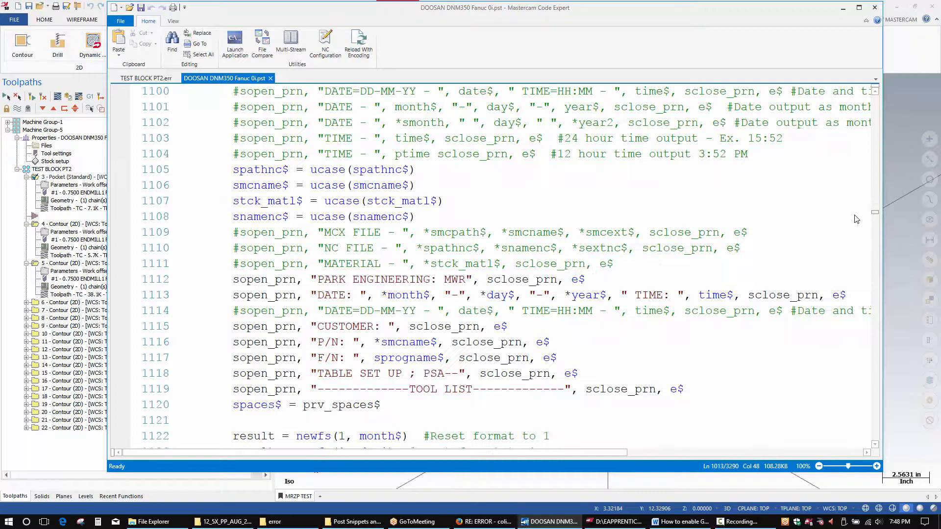
scroll(856, 220, down, 20)
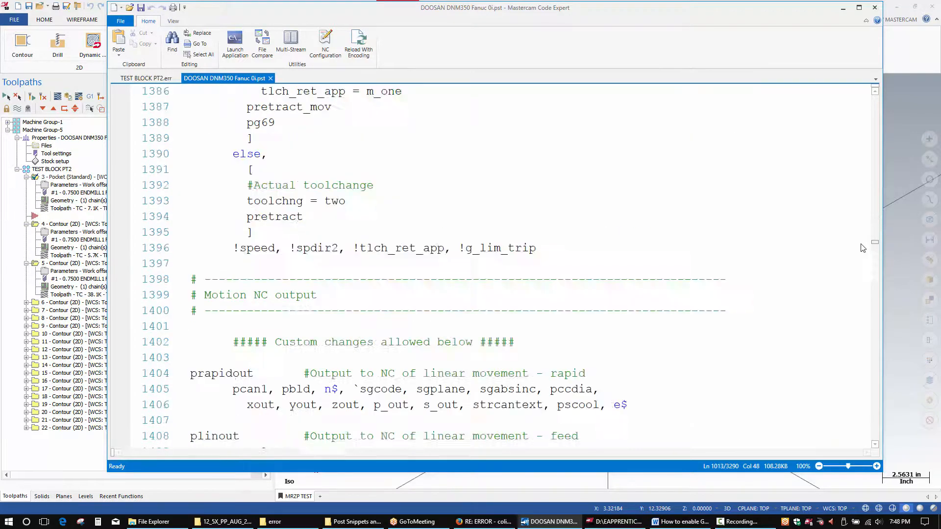
scroll(265, 342, down, 9)
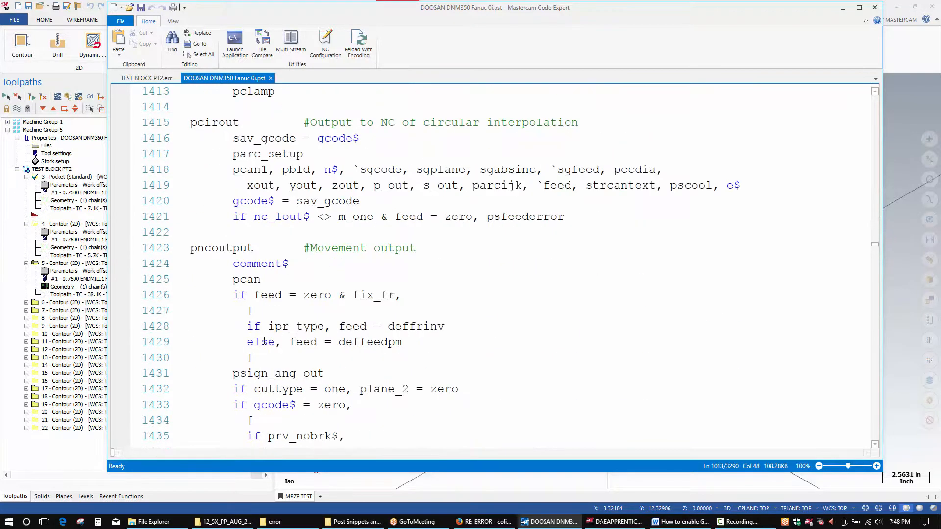
scroll(265, 341, down, 17)
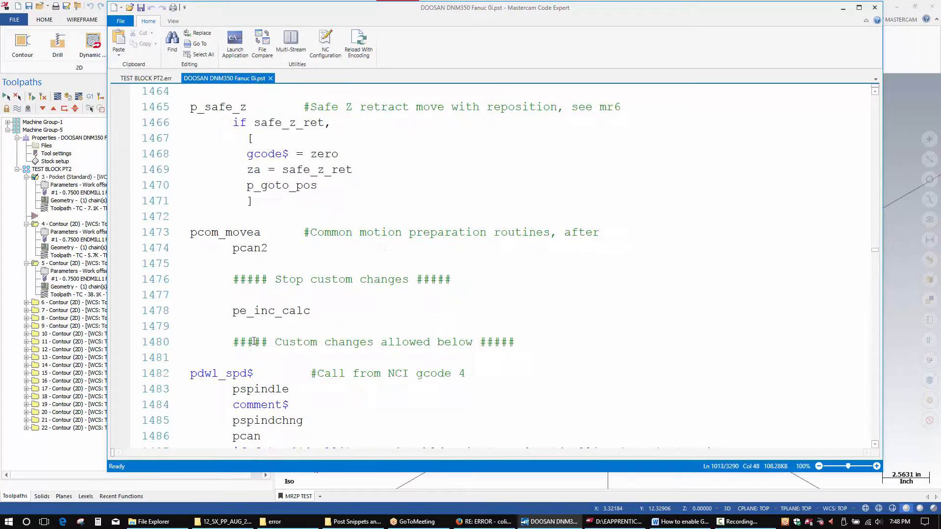
scroll(259, 340, down, 2)
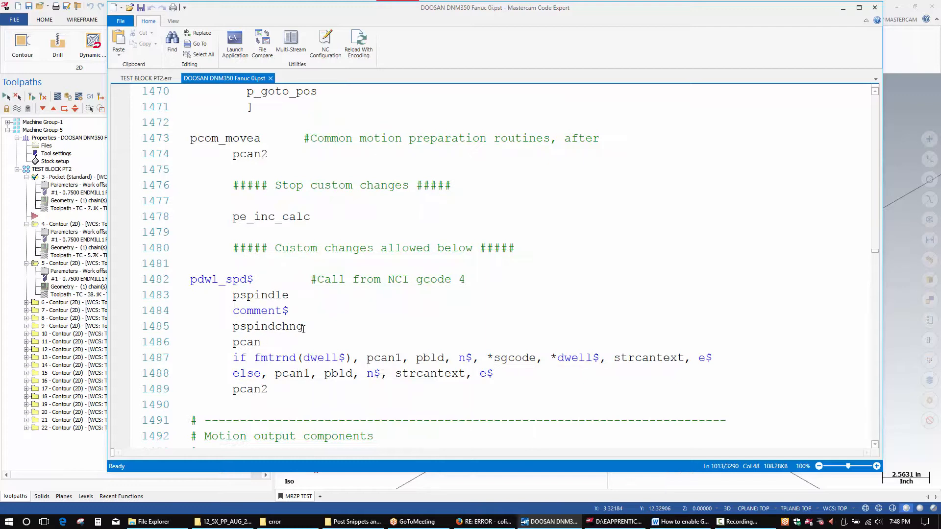
Find the punclamp postblock under Motion output components and highlight use_clamp in its condition on line 1495.
scroll(303, 329, down, 3)
scroll(290, 335, down, 2)
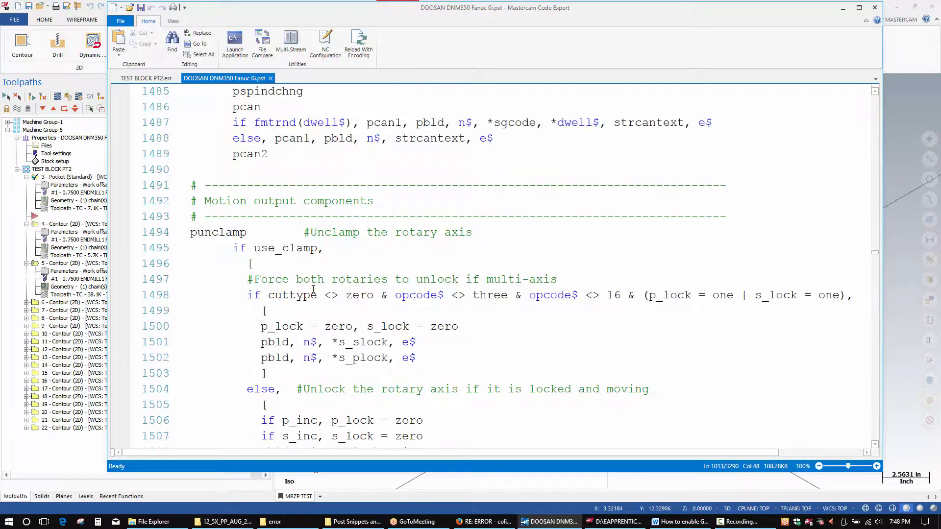
scroll(316, 288, up, 1)
drag(324, 296, 233, 296)
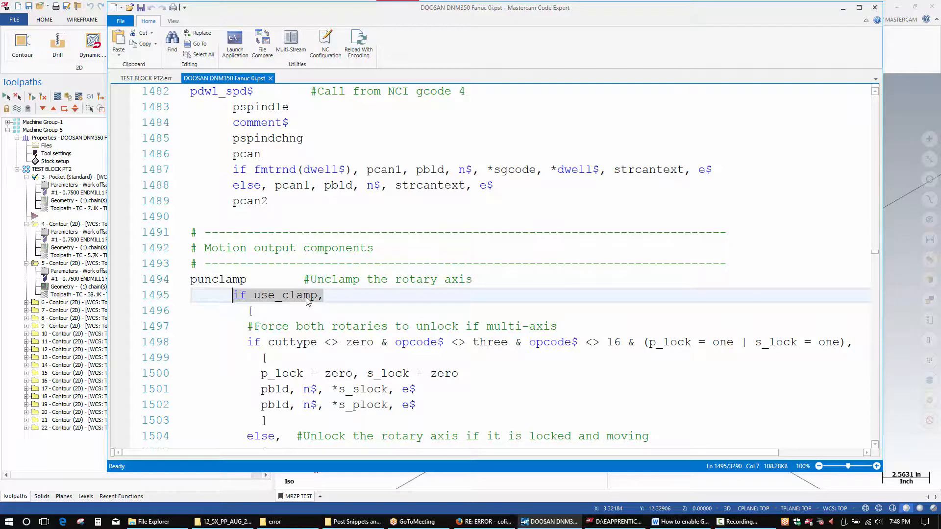
click(250, 311)
drag(247, 295, 319, 296)
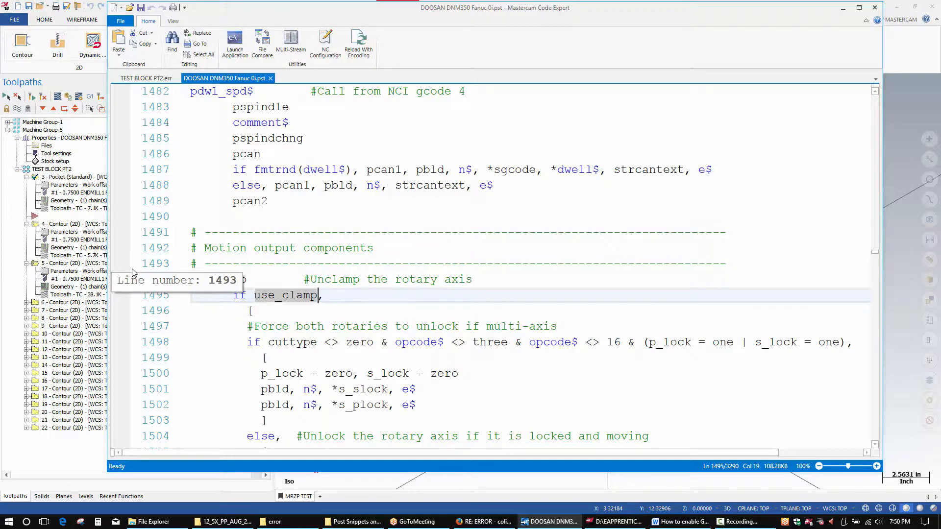
Switch to Mastercam, reselect DOOSAN DNM350 Fanuc 0i.pst from the error folder as the post, and cancel out of post processing.
click(28, 192)
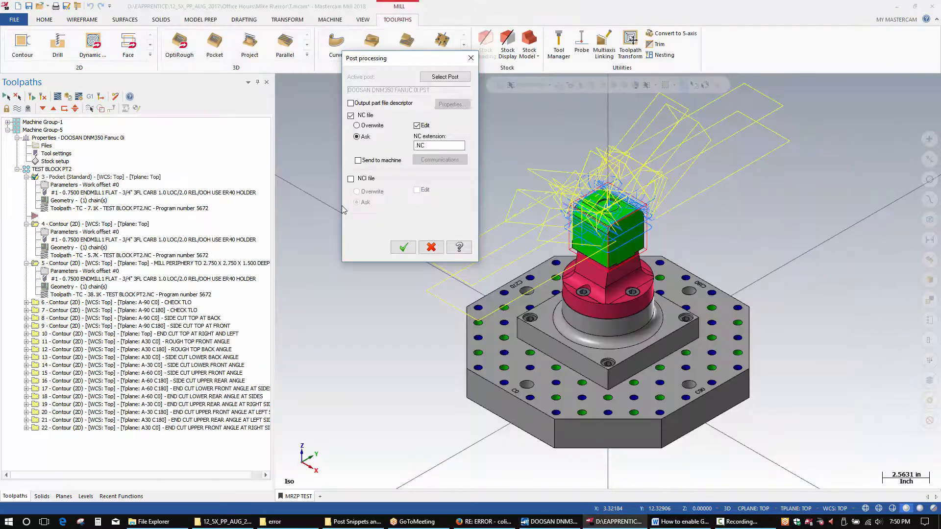
click(457, 78)
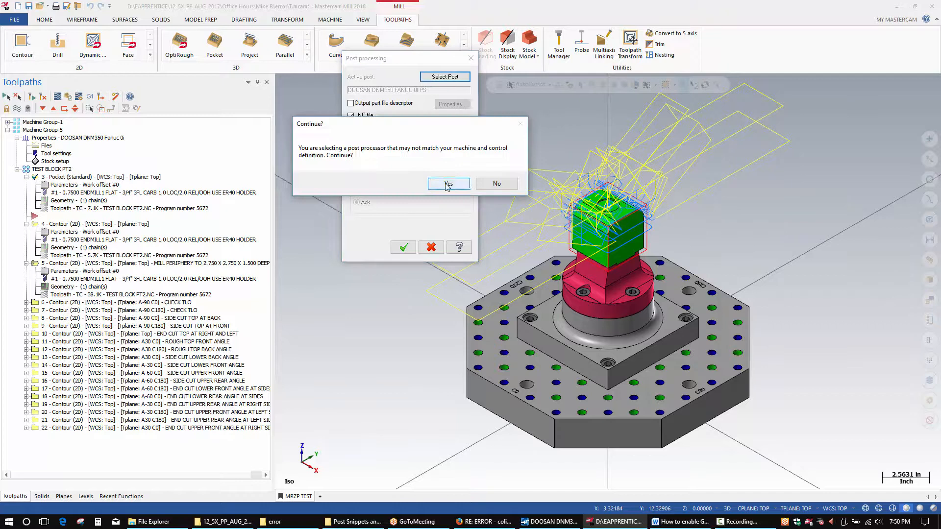
click(448, 184)
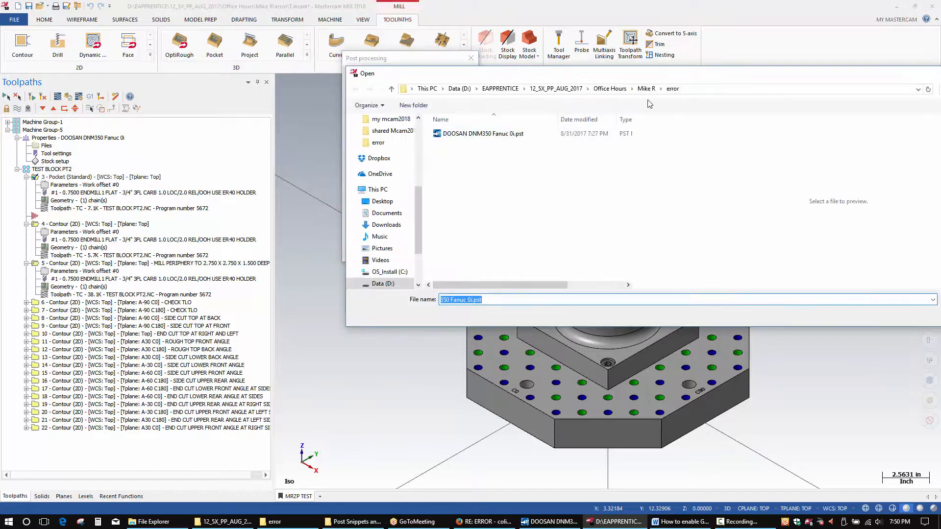
click(471, 135)
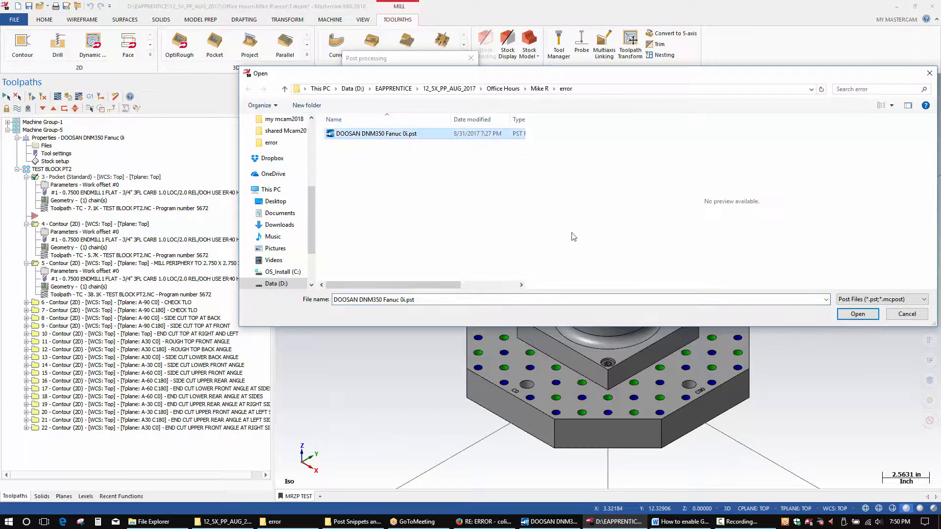
click(856, 317)
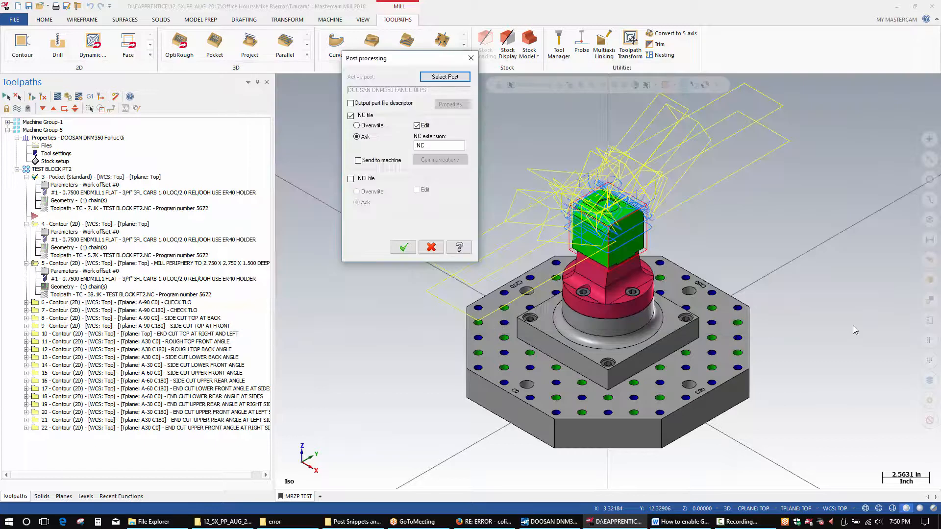
click(403, 248)
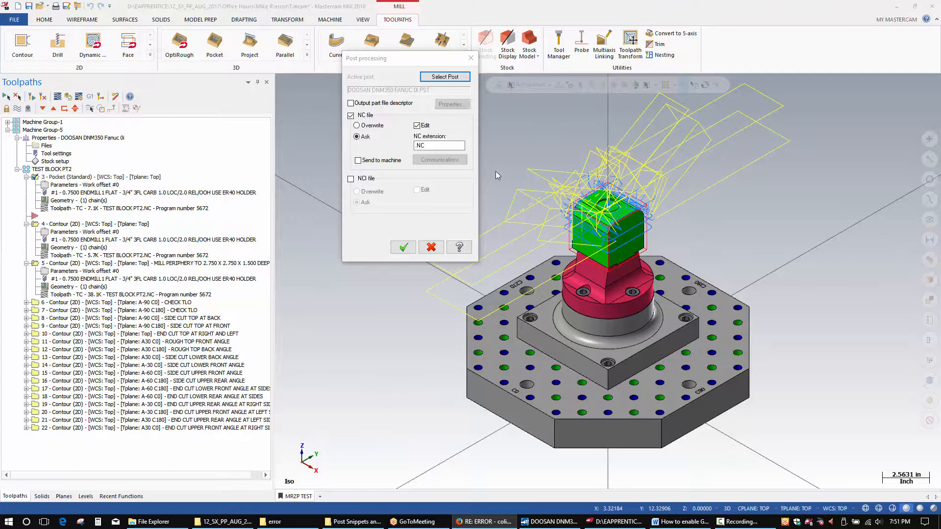
click(431, 248)
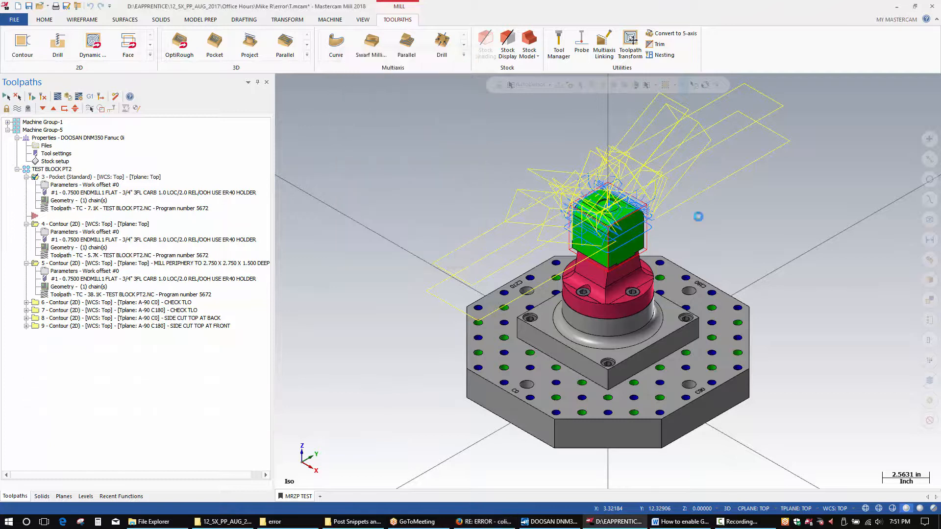
Check the Secondary axis setting in the Misc Values of pocket operation 3 and accept the toolpath parameters.
click(62, 187)
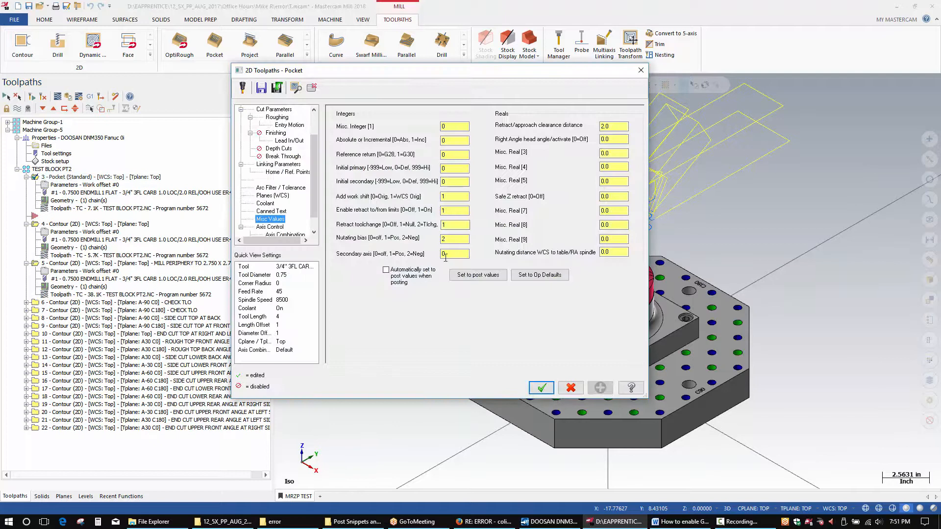
double_click(447, 256)
click(450, 255)
click(542, 388)
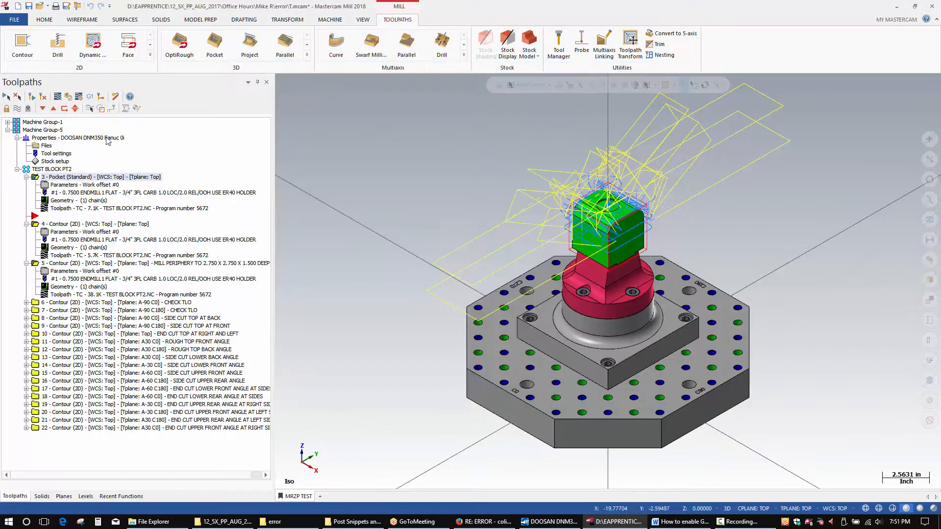
Post only pocket operation 3 to TEST BLOCK PT2.NC, declining to post all operations, and open it in Code Expert.
click(90, 96)
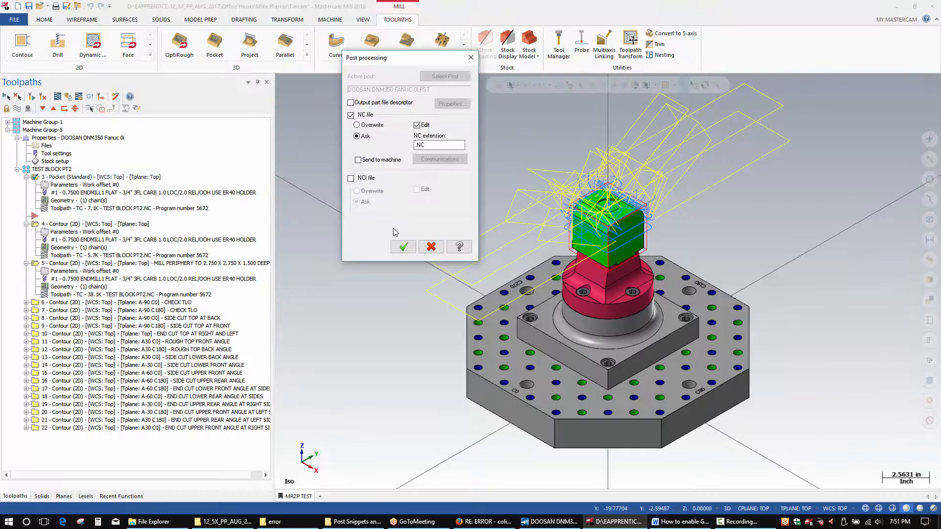
click(403, 246)
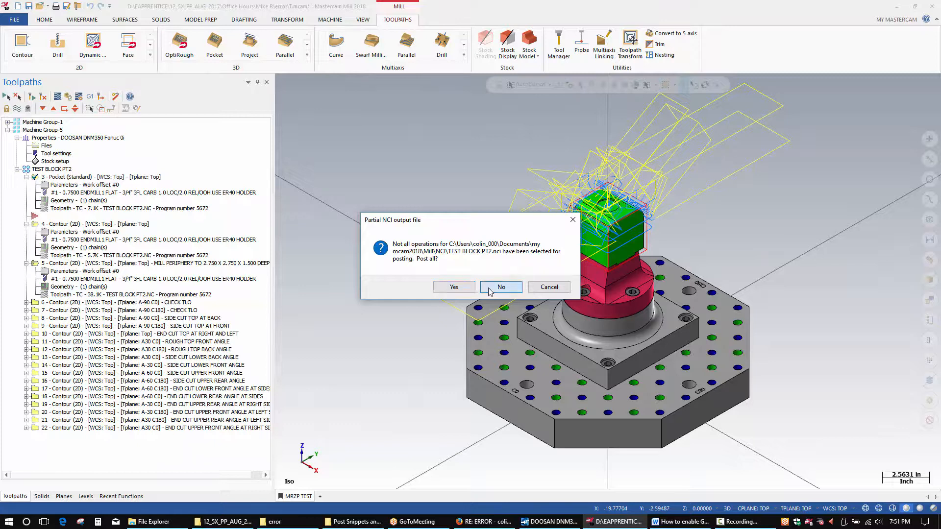
click(454, 288)
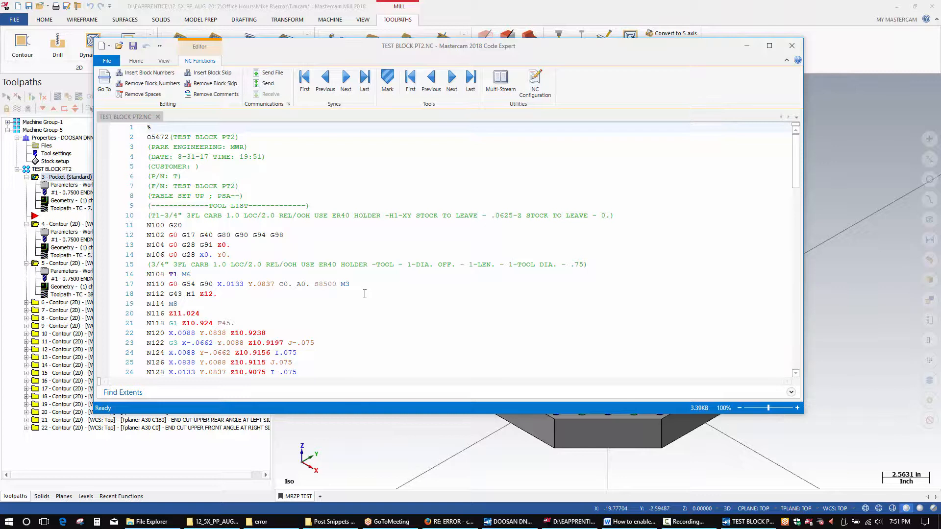
Review and close the posted pocket code, and check the Misc Values of contour operation 6 without accepting changes.
scroll(365, 294, down, 19)
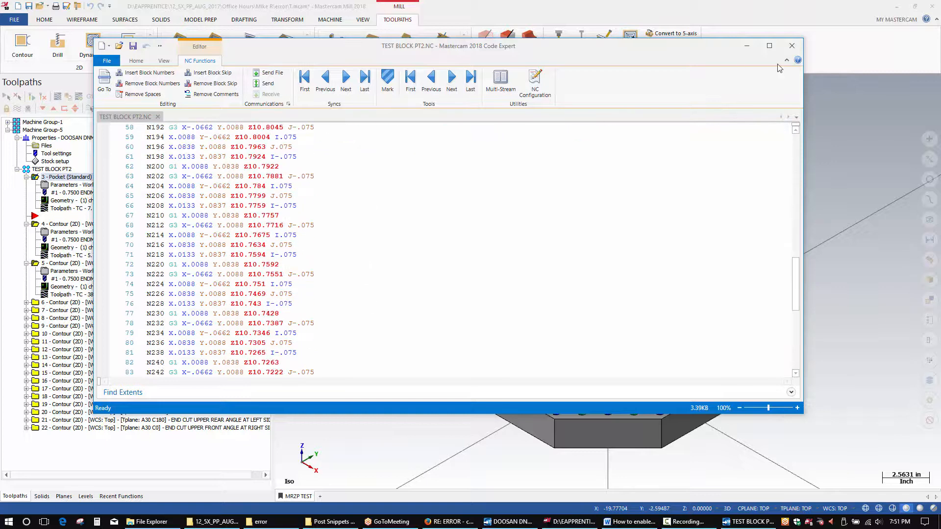
click(792, 45)
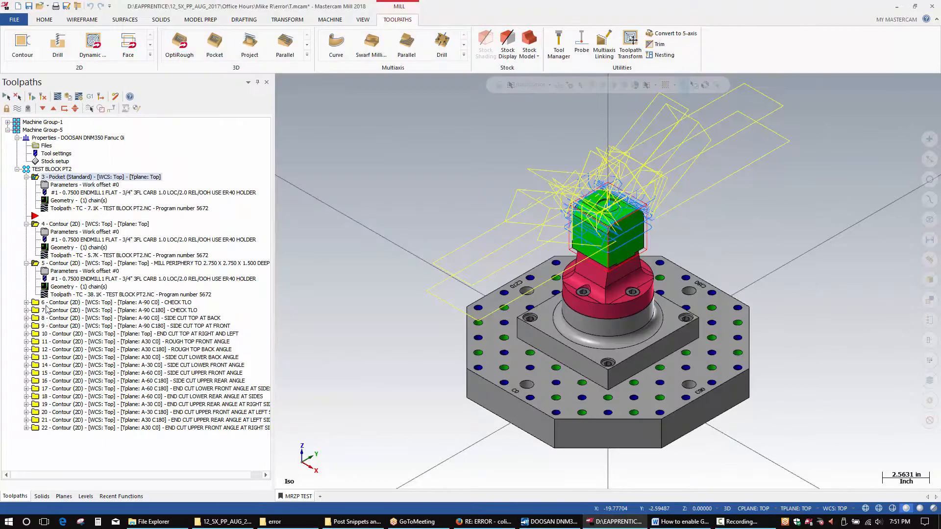
click(25, 303)
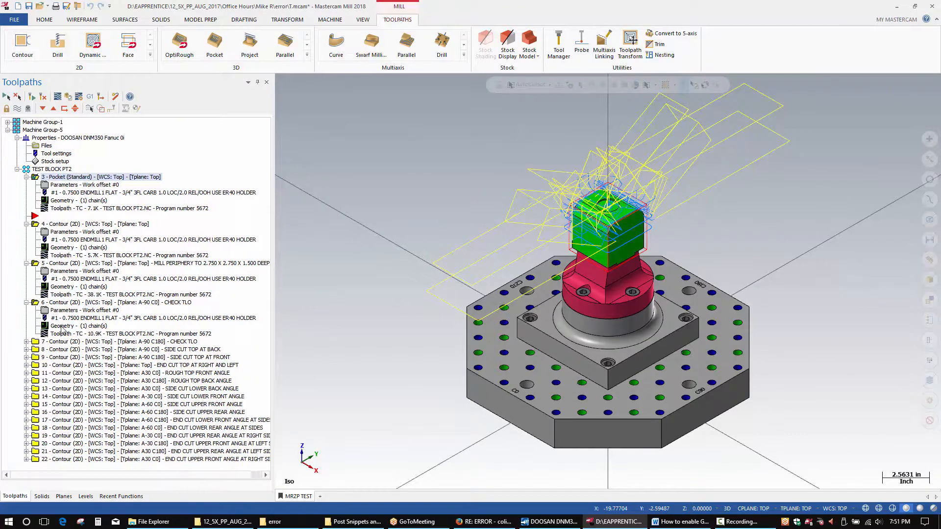
click(62, 312)
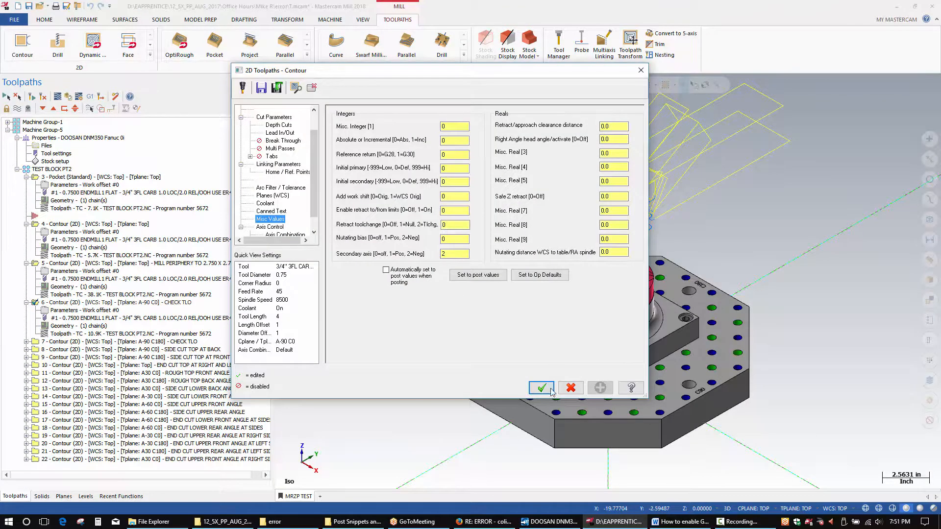
click(571, 389)
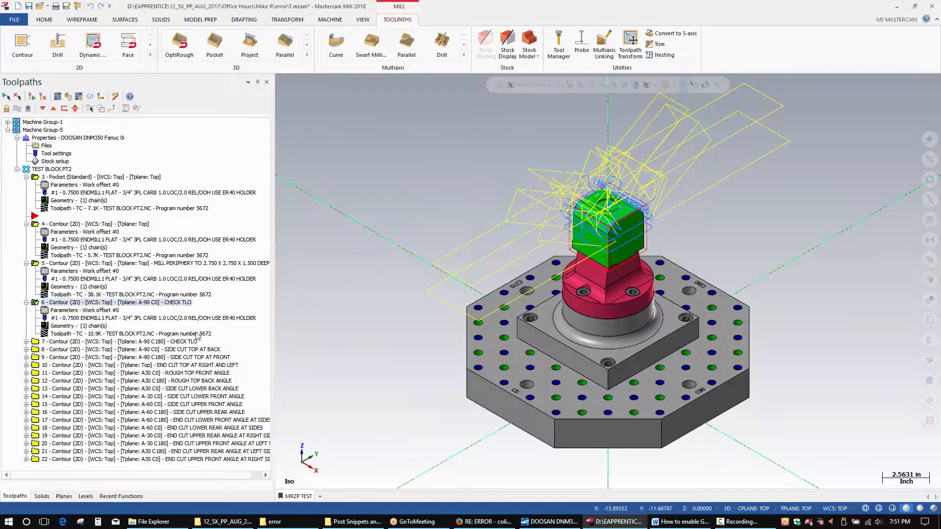
Post only contour operation 6, declining to post all operations, and examine the rotary positions on block N110 before closing the code.
click(90, 97)
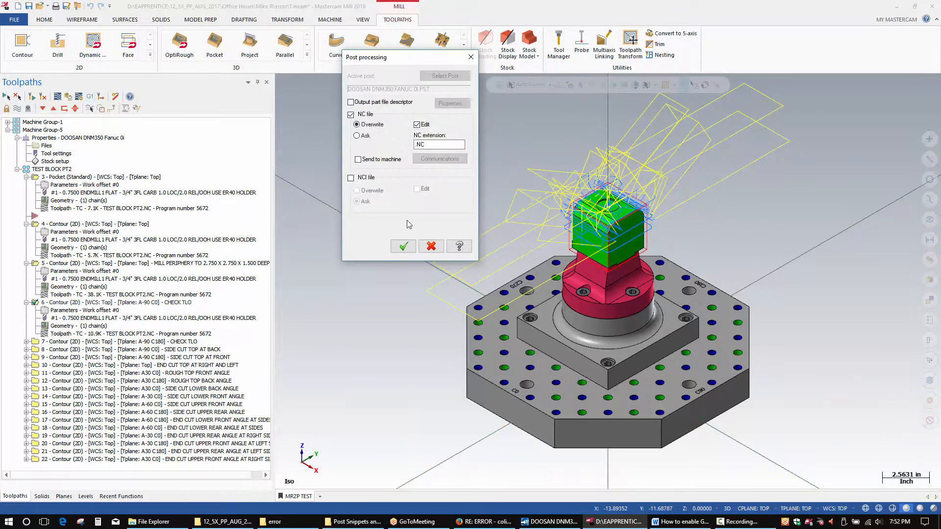
click(405, 247)
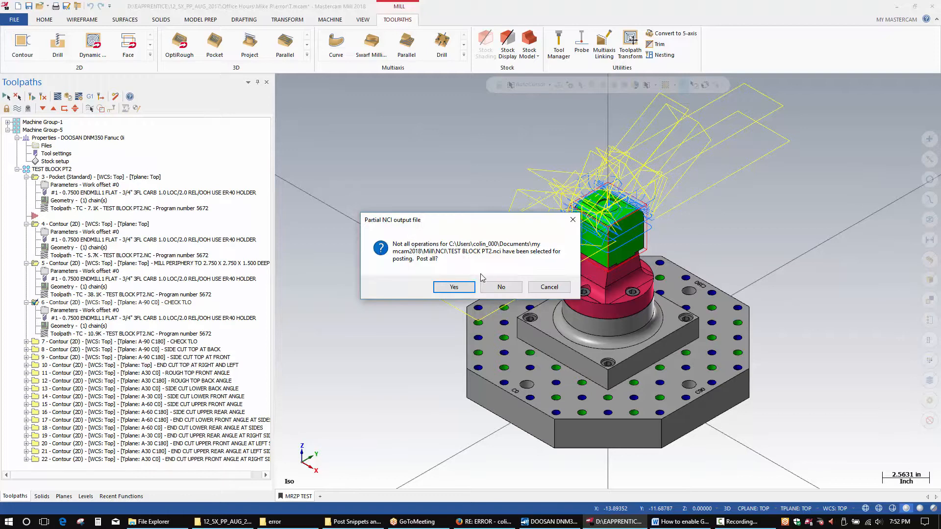
click(494, 291)
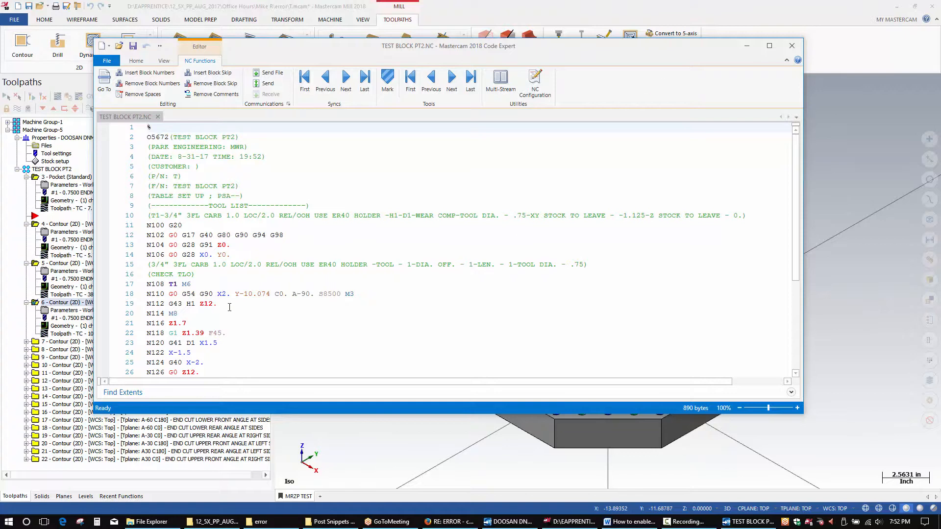
drag(290, 294, 346, 294)
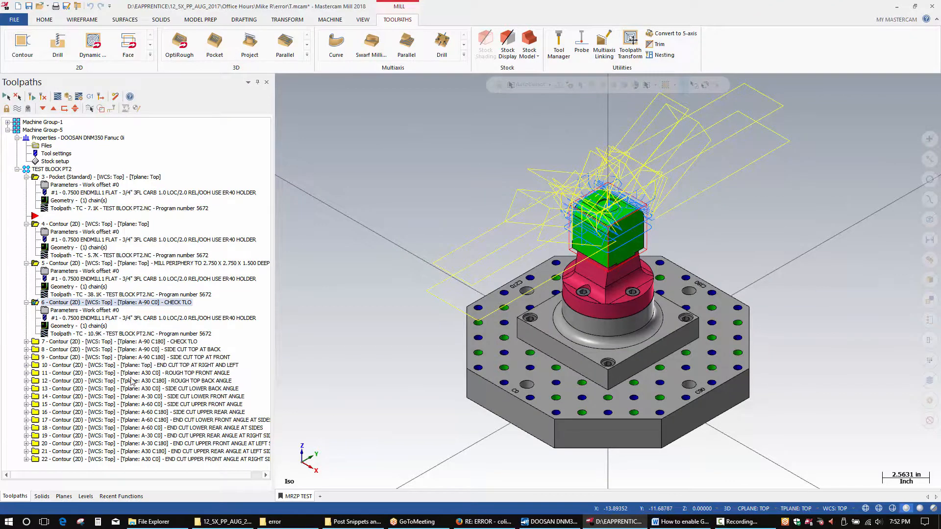
Check the Retract toolchange and Secondary axis settings in the Misc Values of contour operation 11 and accept the toolpath parameters.
click(131, 375)
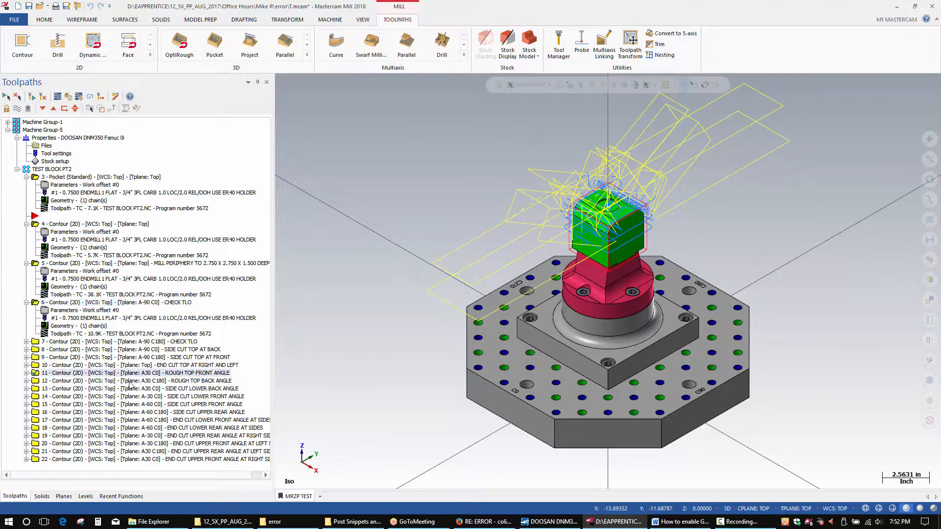
click(26, 373)
click(56, 382)
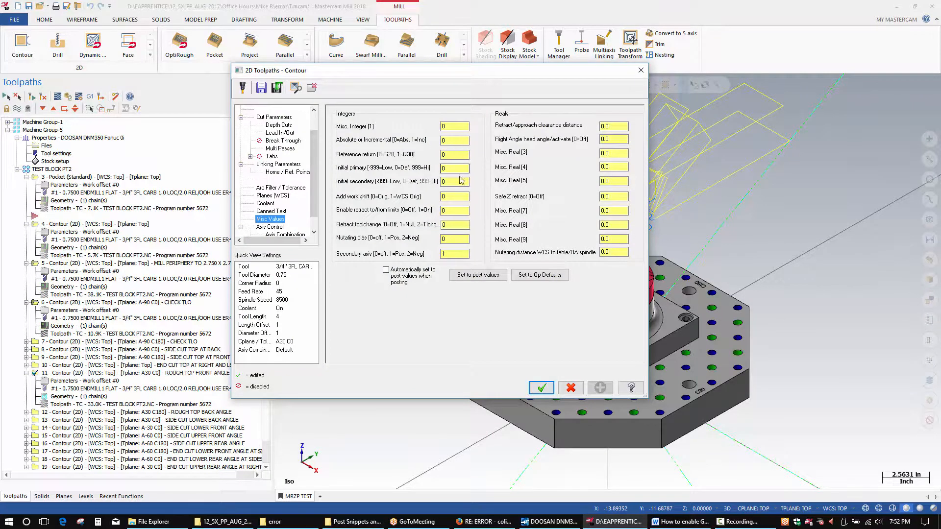
click(459, 223)
click(456, 254)
click(532, 389)
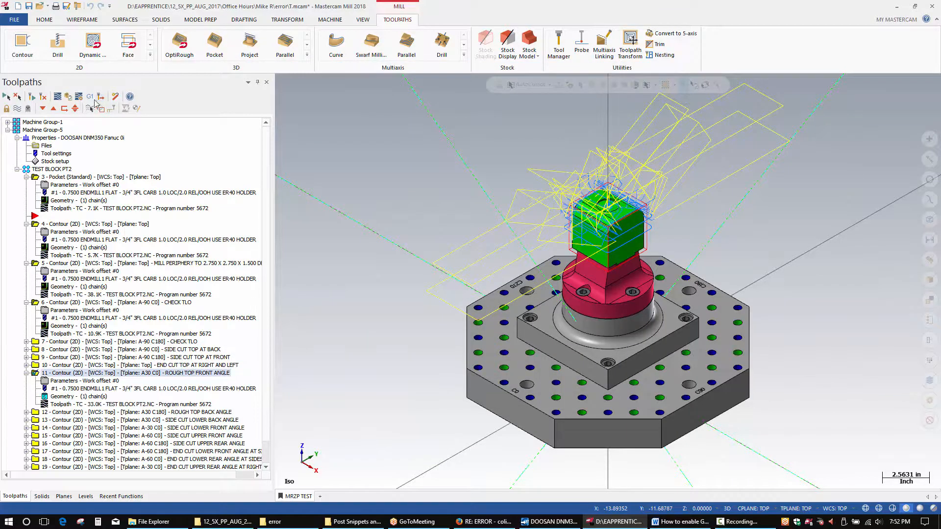
Post only contour operation 11, declining to post all operations, and close the resulting NC file.
click(93, 99)
click(418, 246)
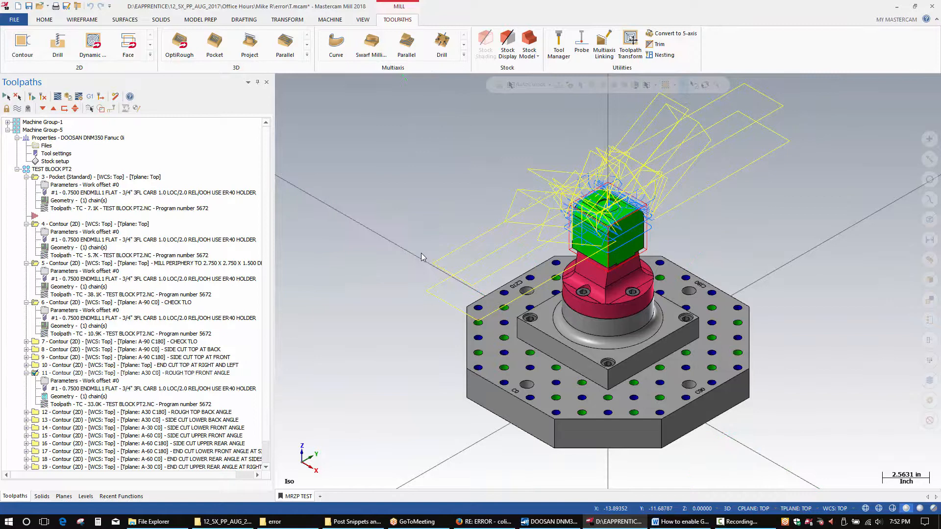
click(488, 286)
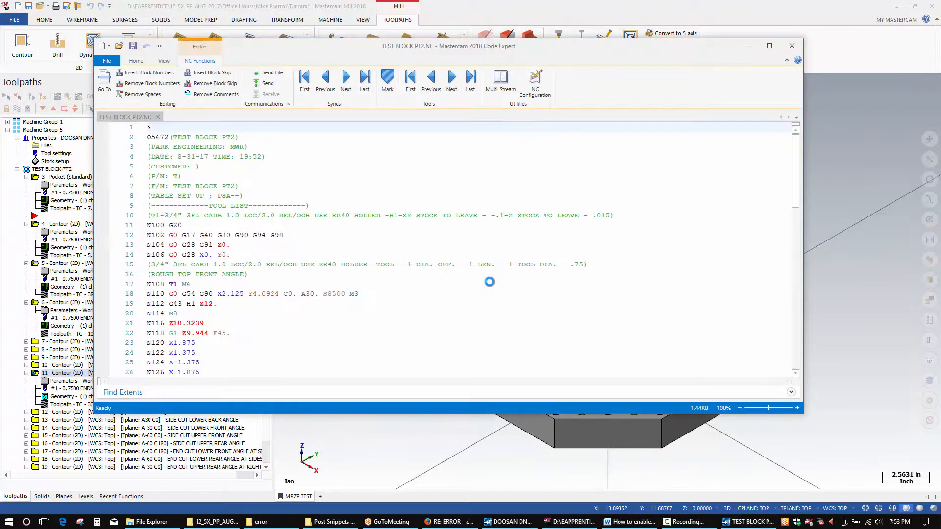
click(791, 45)
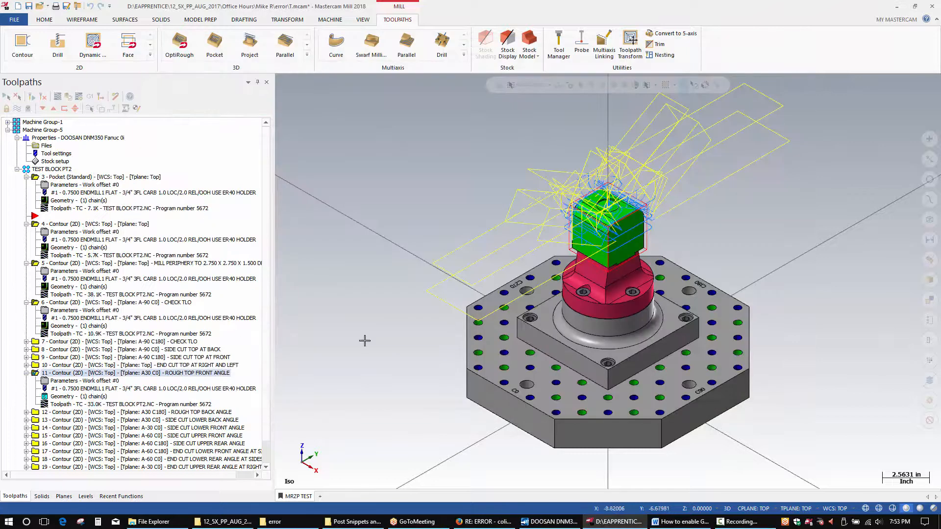
Select operations 3 through 6, post just that range without posting all, and close the generated NC file.
click(66, 177)
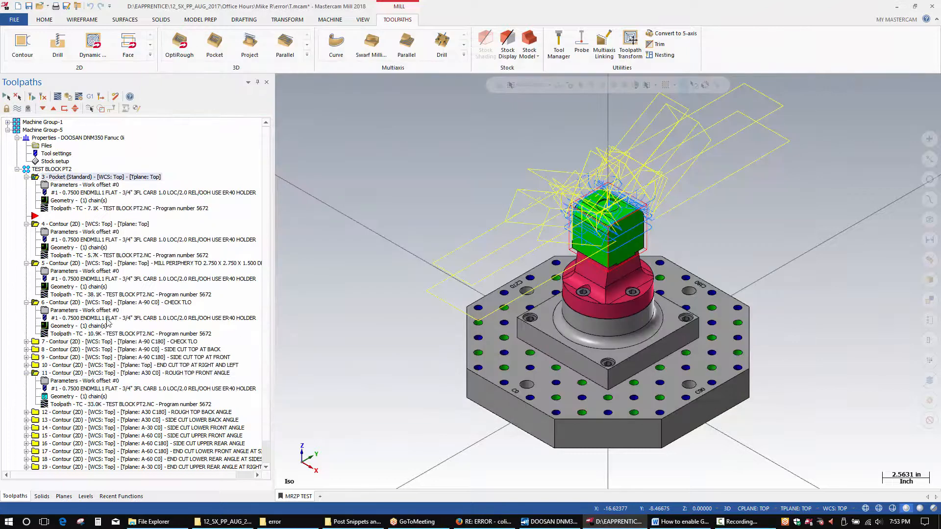
click(42, 303)
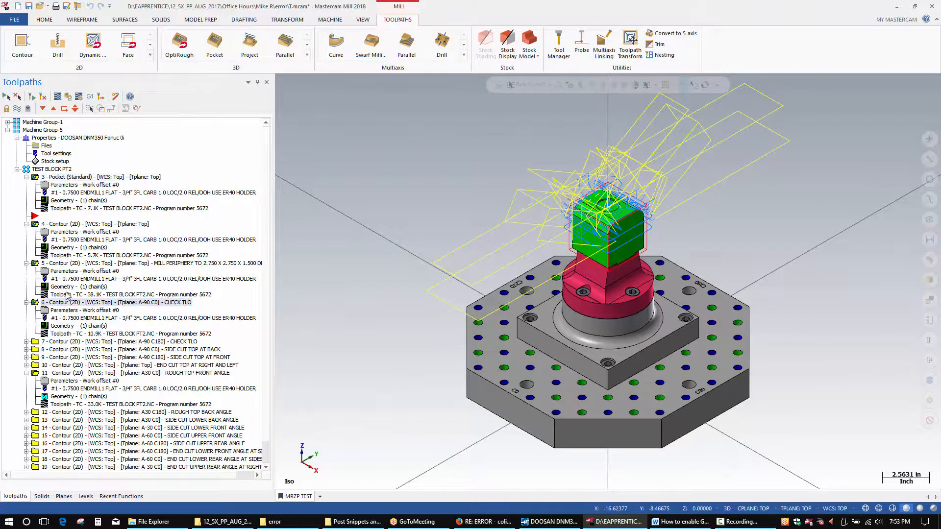
click(89, 97)
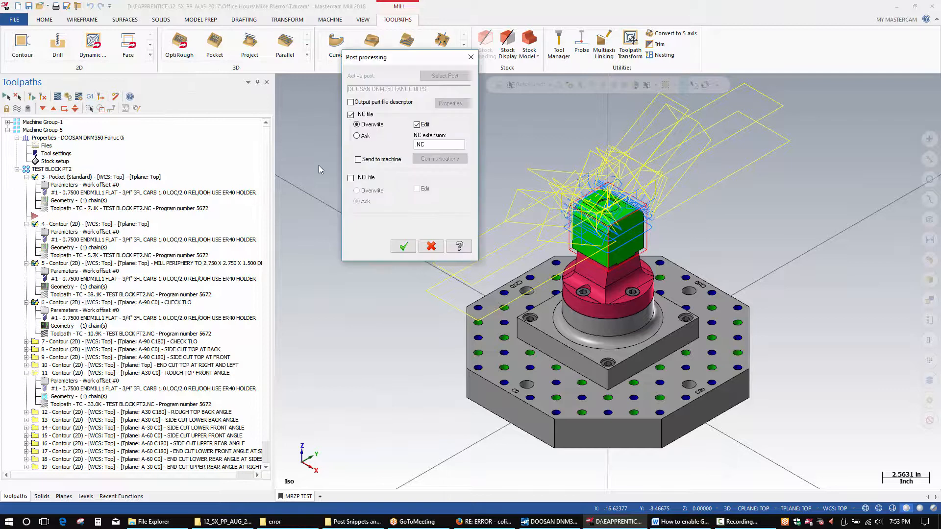
click(401, 246)
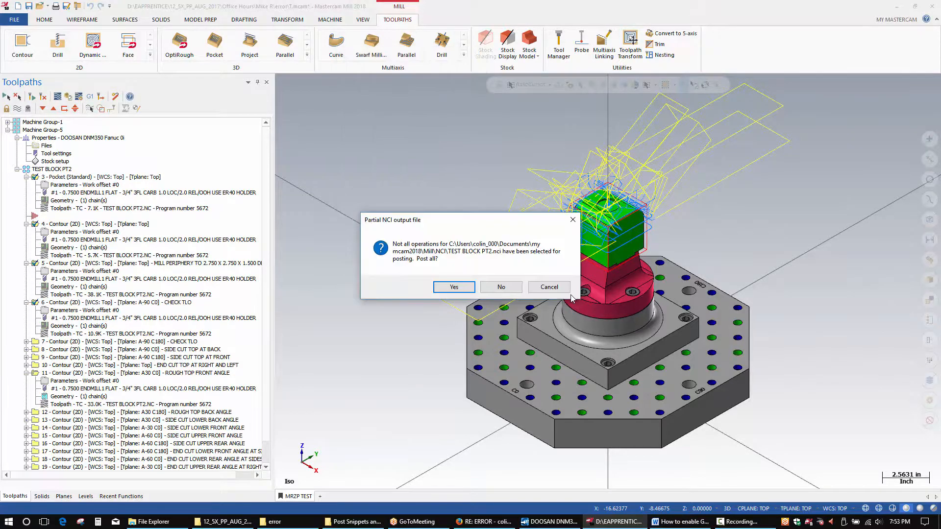
click(498, 288)
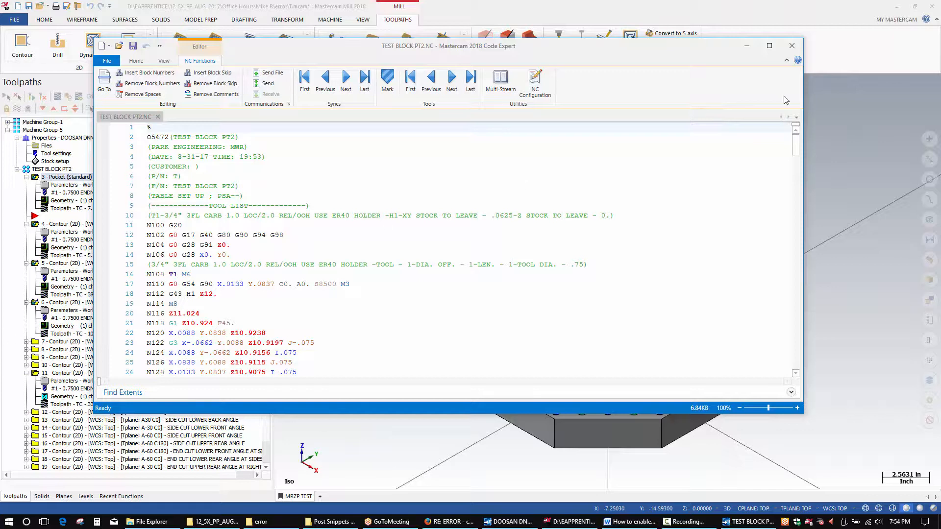
click(791, 45)
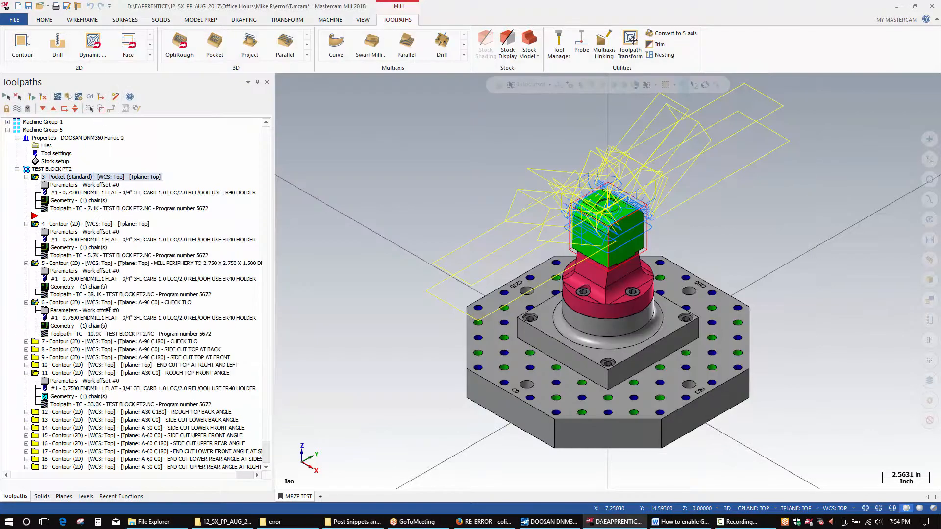
Add contour operations 7 through 10 to the selection, post only the selected operations, and close the NC file.
ctrl+click(48, 341)
ctrl+click(46, 350)
ctrl+click(43, 360)
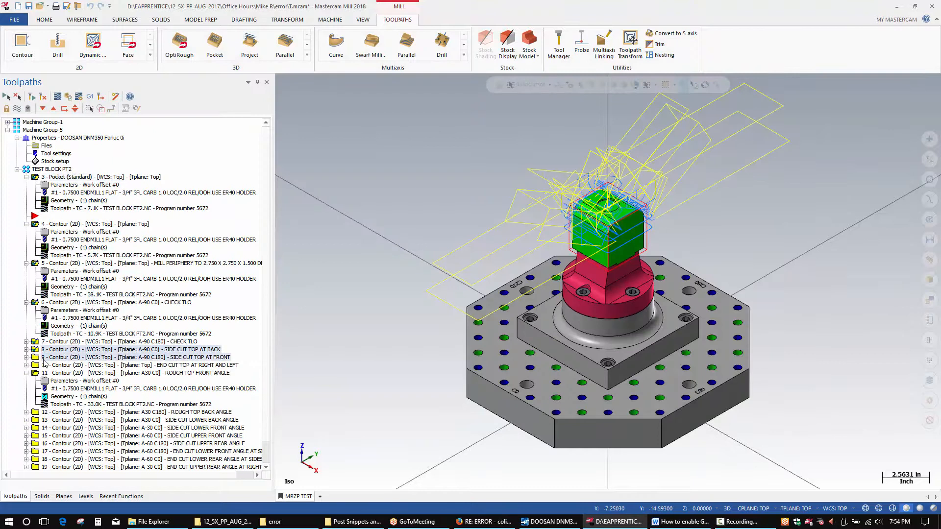
ctrl+click(44, 365)
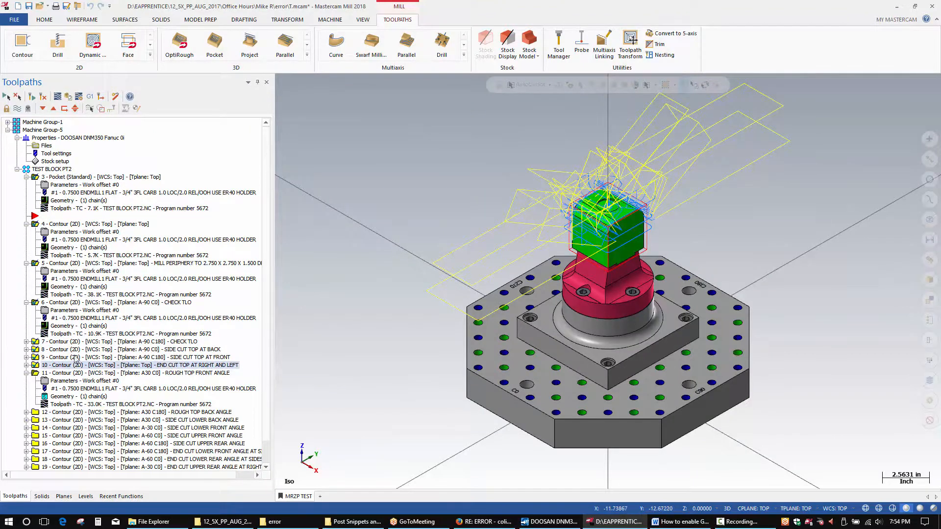
click(89, 96)
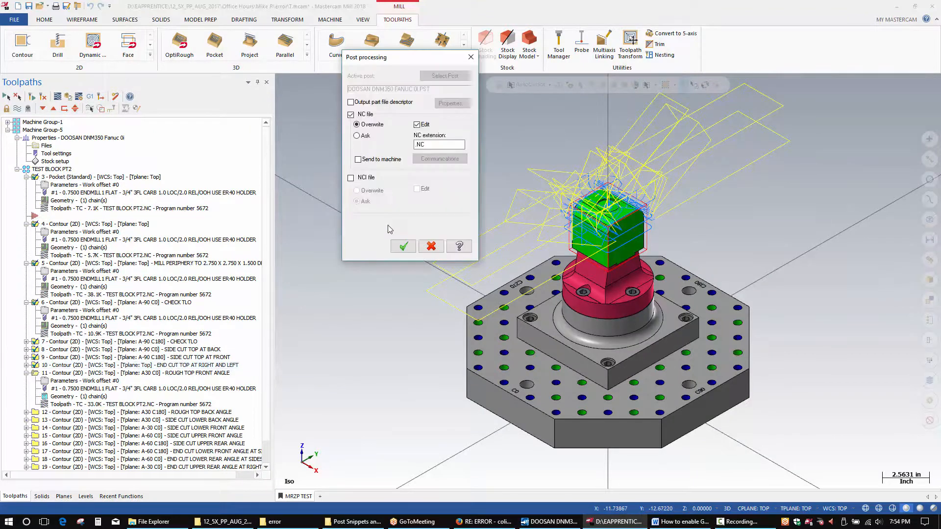
click(403, 246)
click(497, 287)
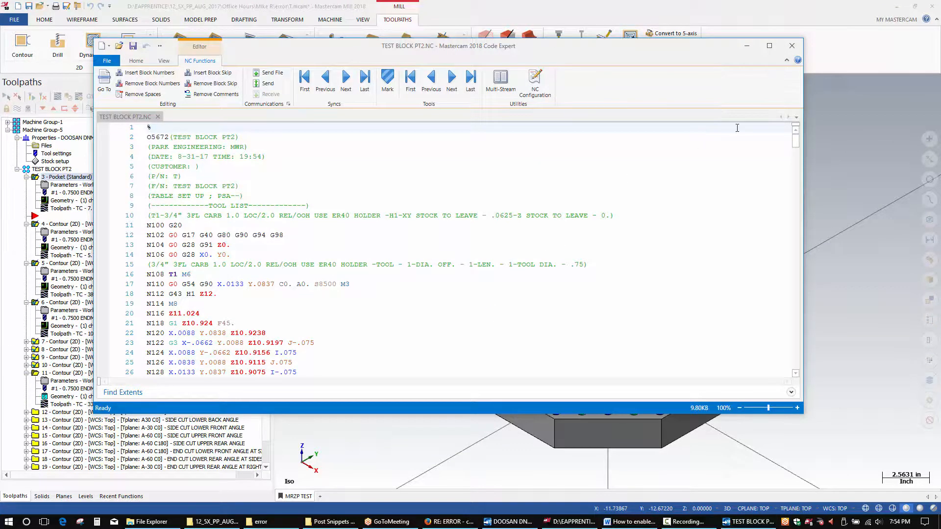
click(792, 45)
Extend the selection with contour operations 11 through 15 and post only the selected operations, declining to post all.
scroll(44, 396, down, 1)
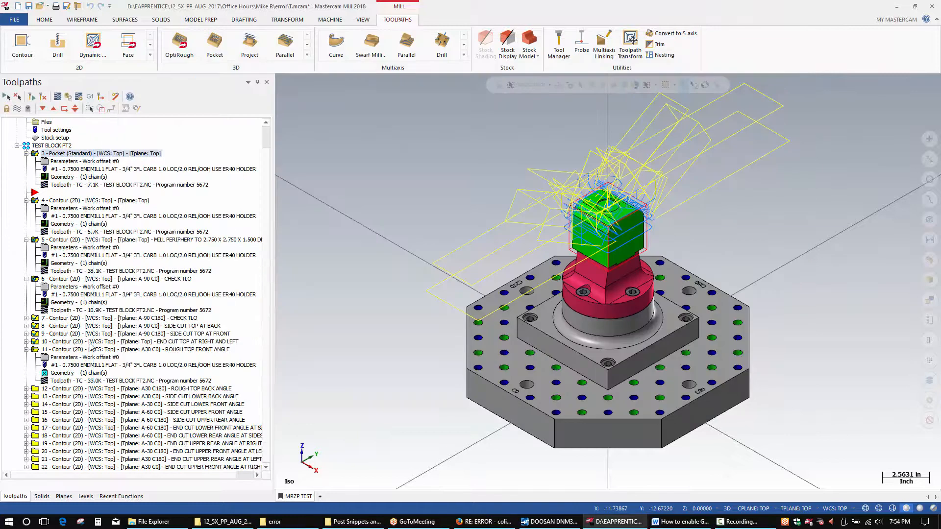
click(47, 350)
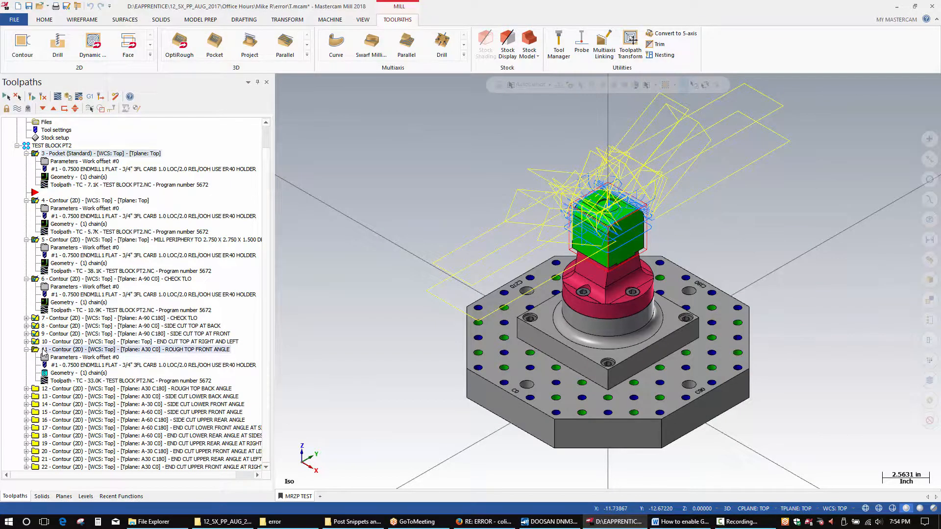
click(81, 390)
click(86, 397)
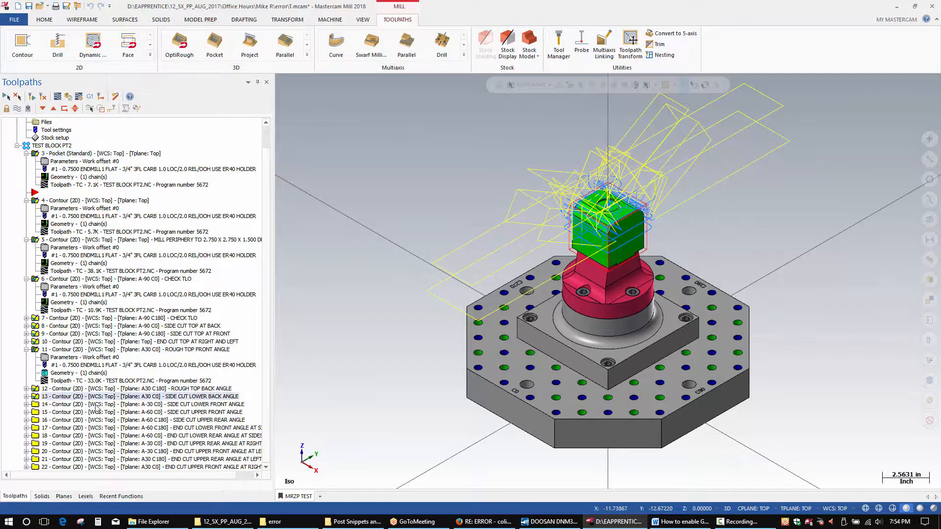
click(96, 404)
click(44, 413)
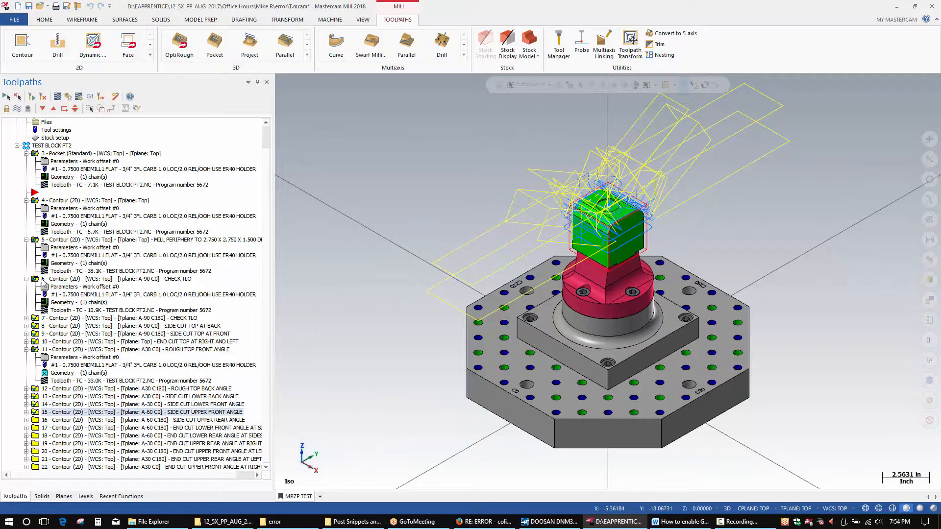
click(90, 97)
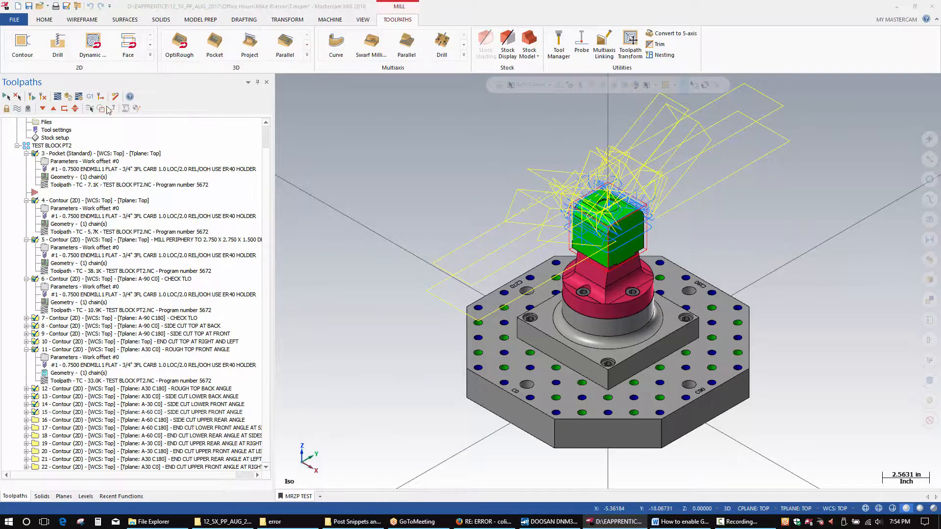
click(403, 246)
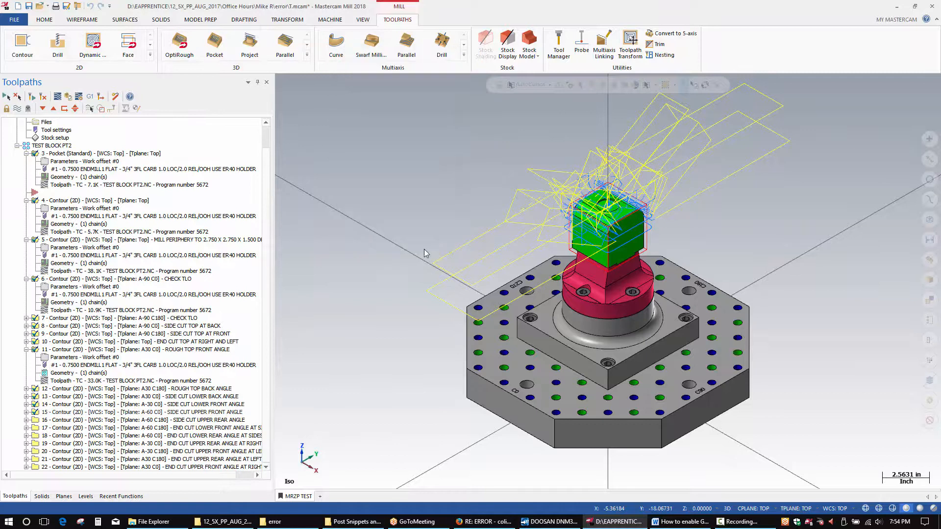
click(501, 287)
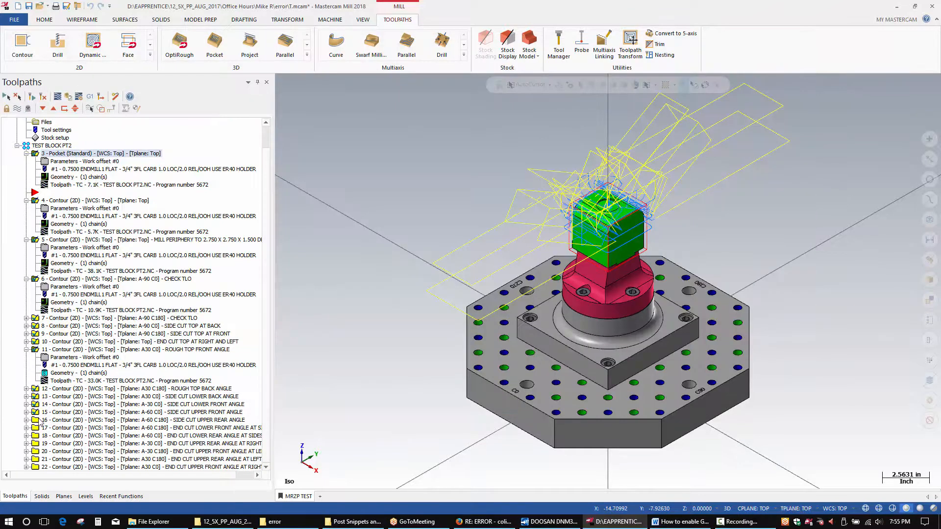
Add contour operations 16 through 20 to the selection, post only the selected operations, and close the generated NC file.
ctrl+click(39, 421)
ctrl+click(42, 428)
ctrl+click(45, 436)
ctrl+click(48, 444)
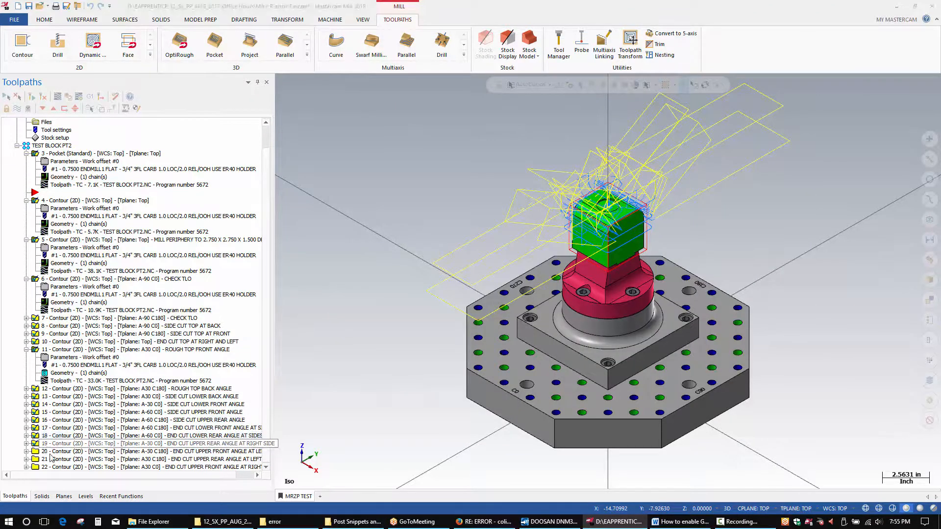
ctrl+click(51, 452)
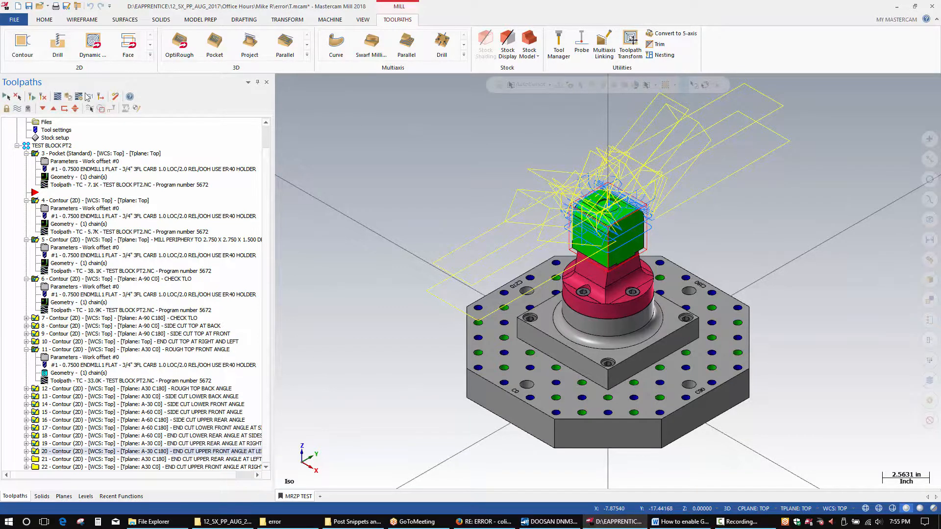
click(88, 97)
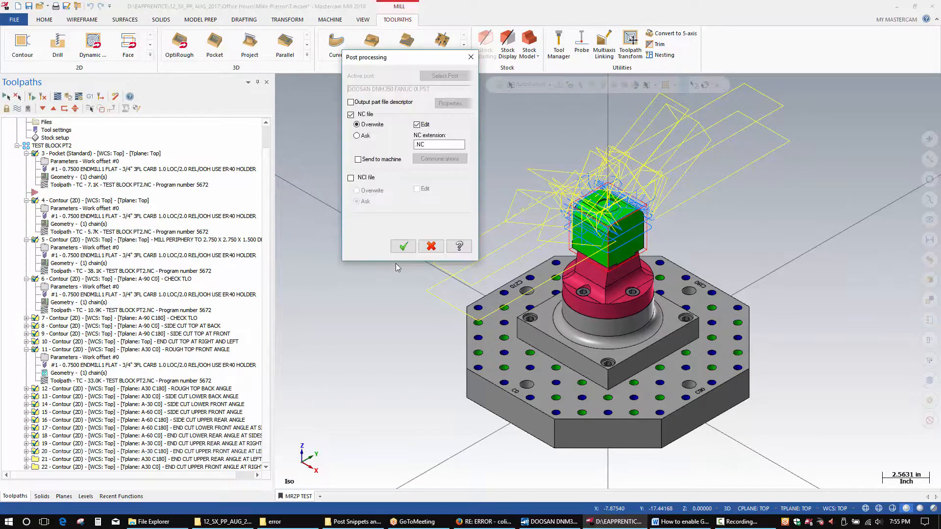
click(403, 246)
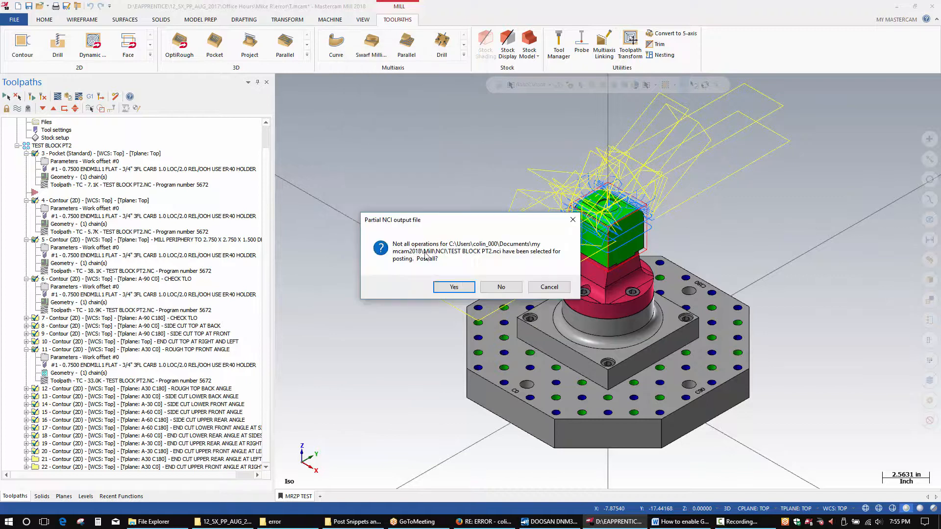
click(492, 286)
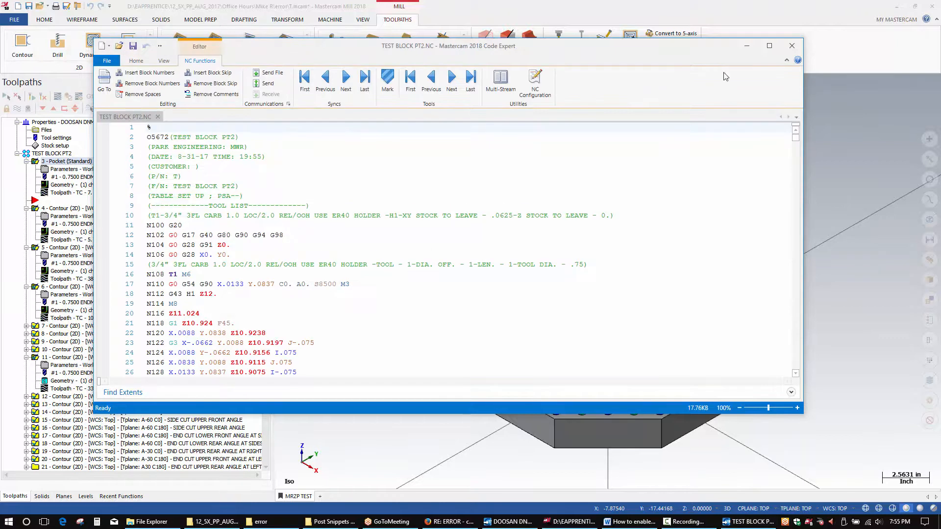
click(791, 45)
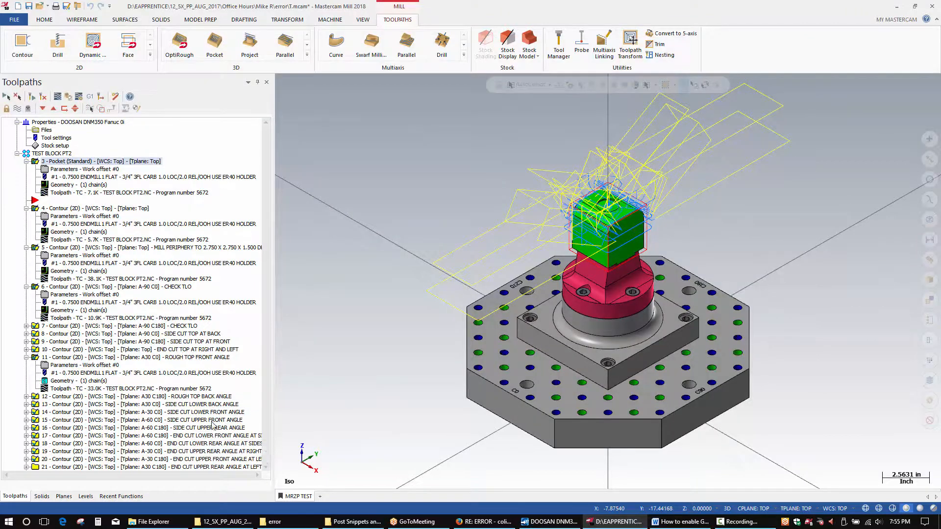
Select every operation from 3 through 22, post the complete group, and close the resulting NC file.
click(267, 469)
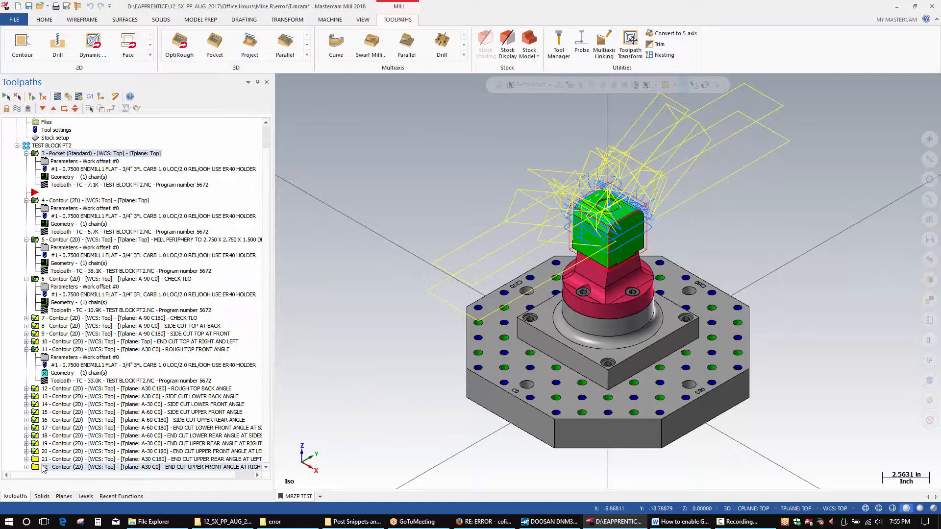
click(147, 459)
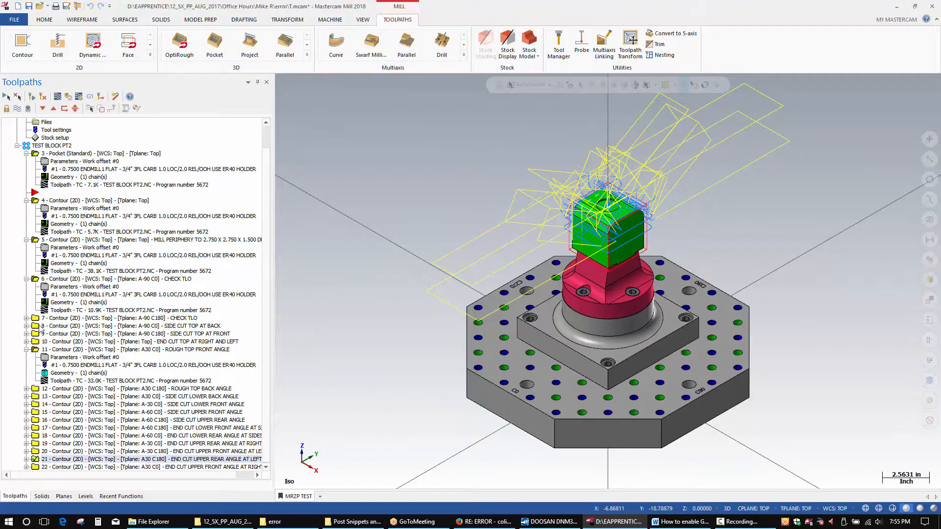
click(59, 467)
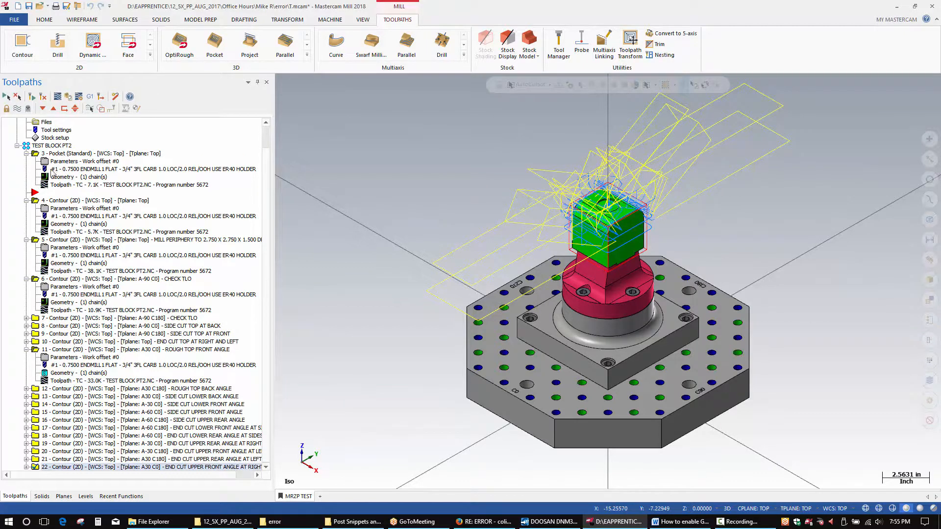
shift+click(54, 154)
click(90, 98)
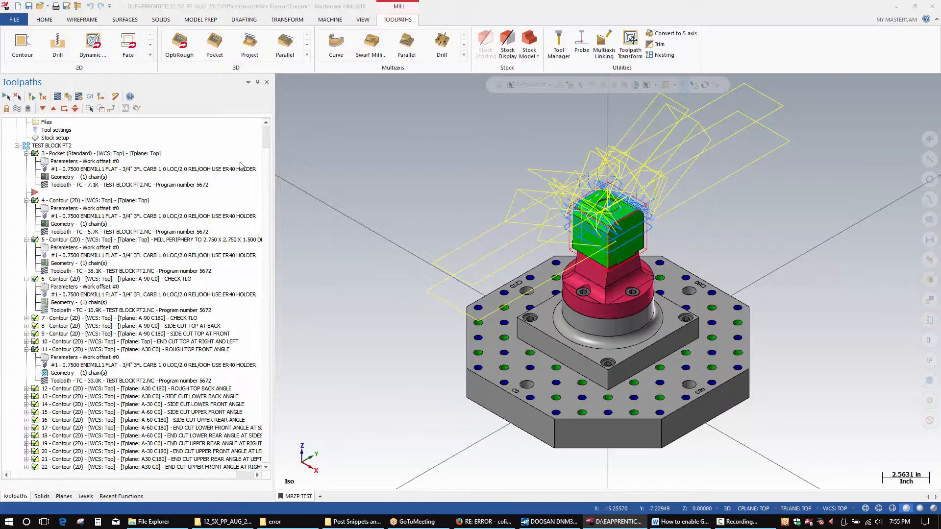
click(404, 247)
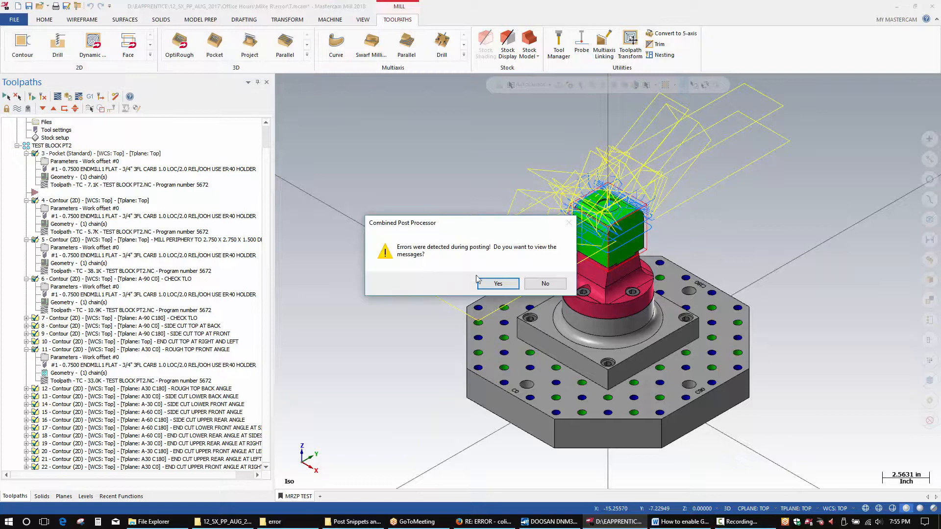
click(498, 284)
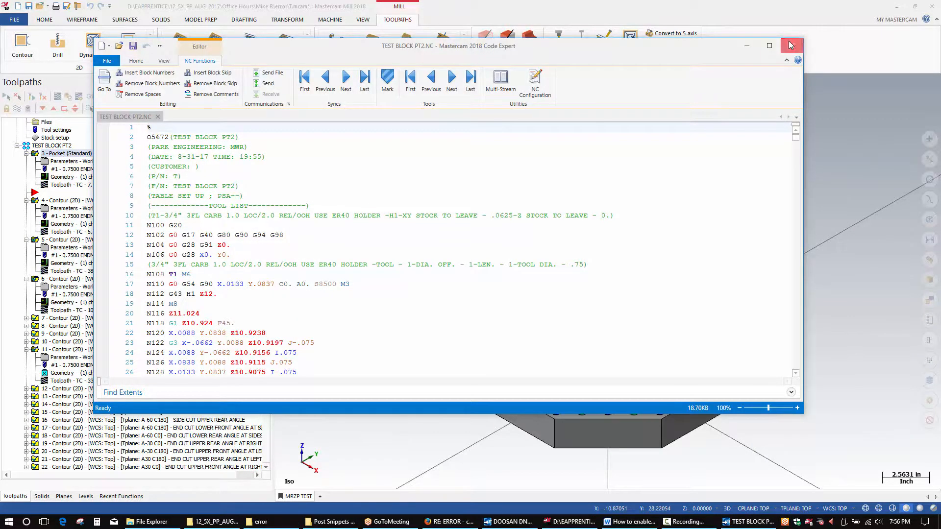
click(793, 46)
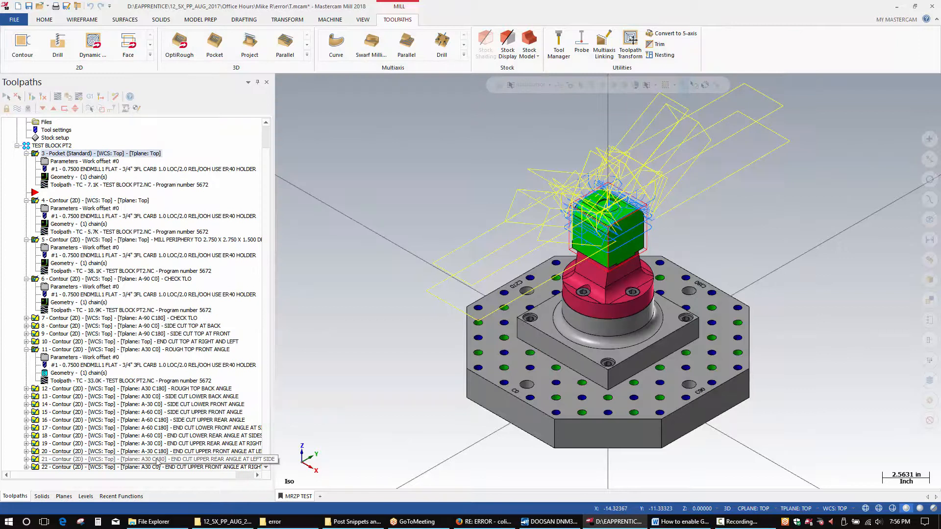
Select operations 3 through 21, post only that range, view the posting error log, and close the output files.
click(78, 460)
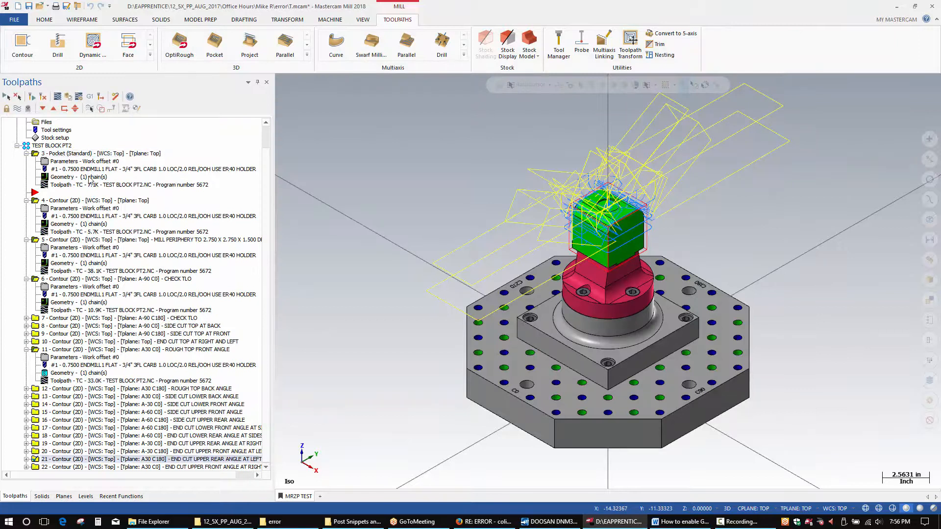
shift+click(93, 154)
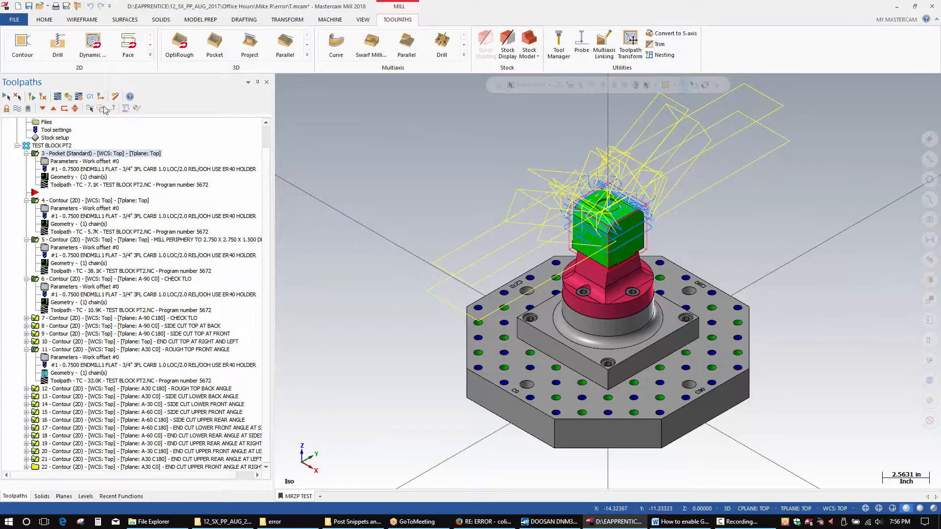
click(90, 96)
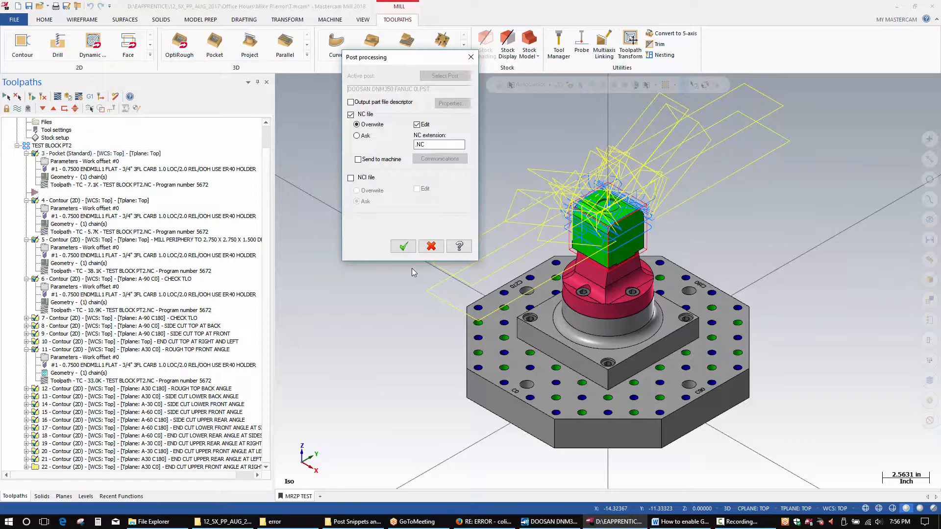
click(403, 246)
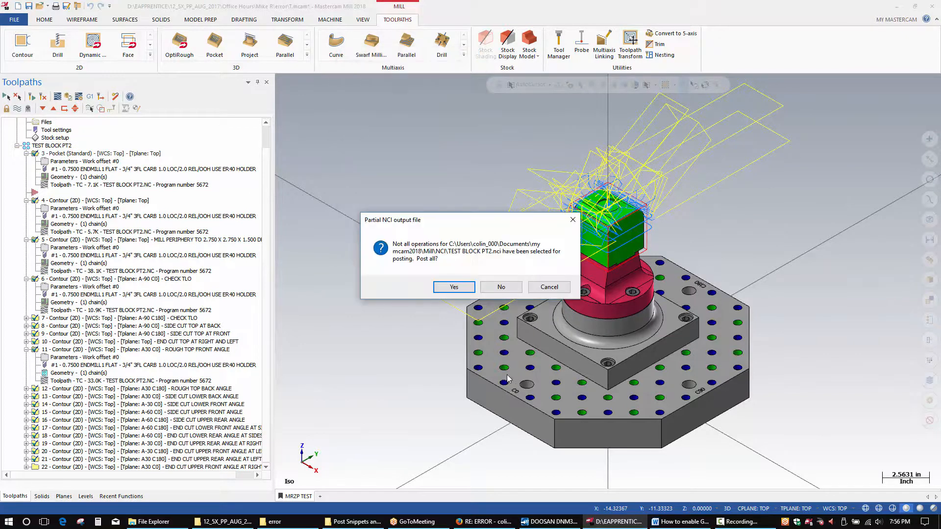
click(486, 290)
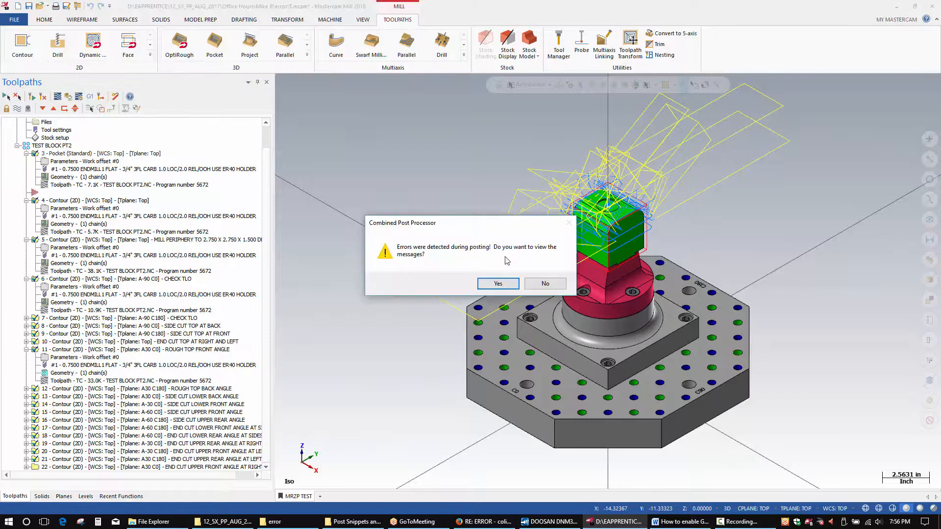
click(498, 285)
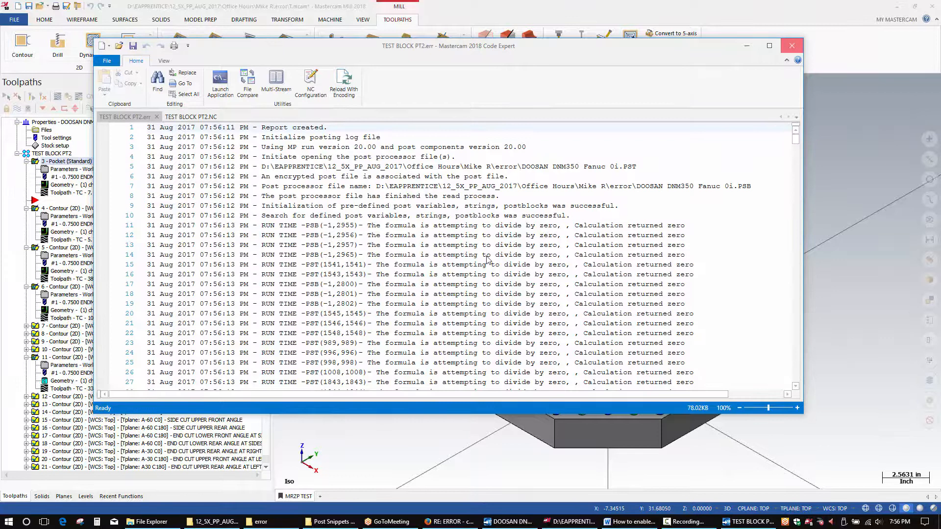
click(797, 49)
Post only contour operation 21, declining to post all operations, and close the resulting NC file.
scroll(313, 380, down, 2)
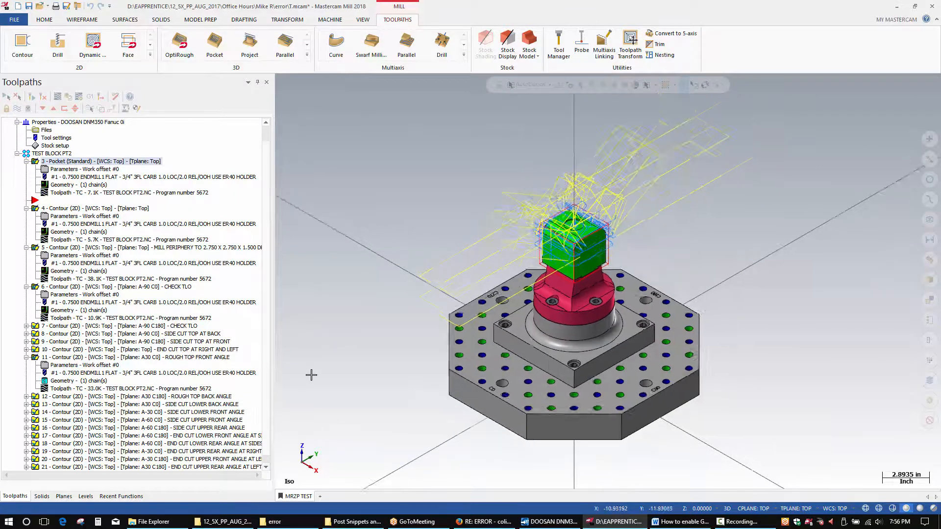
scroll(212, 399, down, 1)
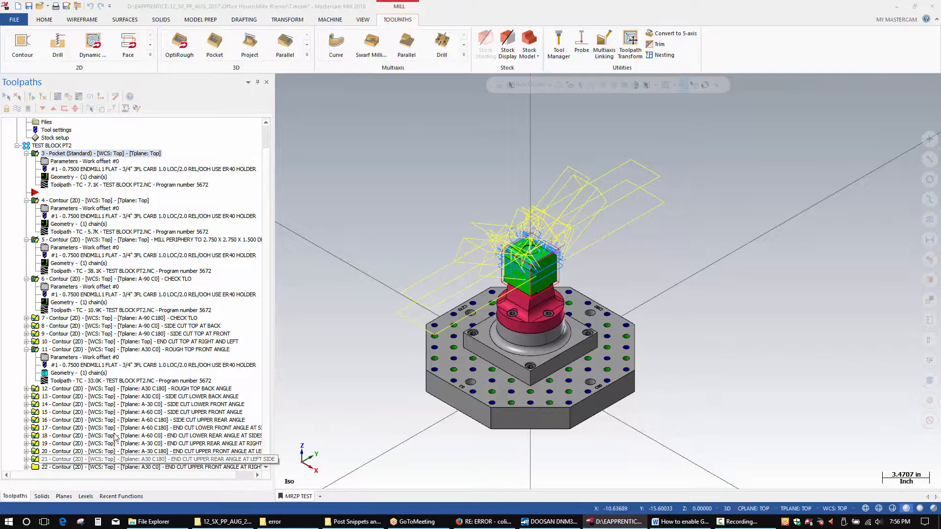
click(102, 100)
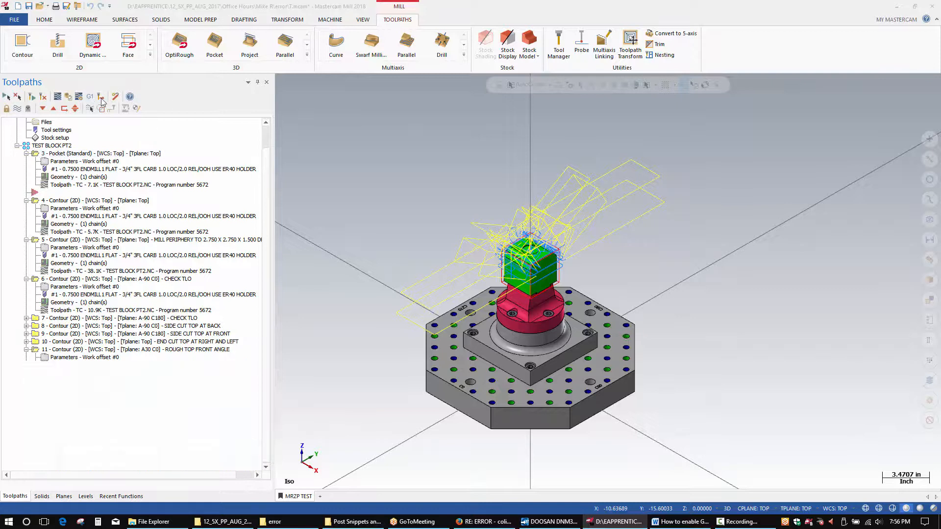
click(403, 247)
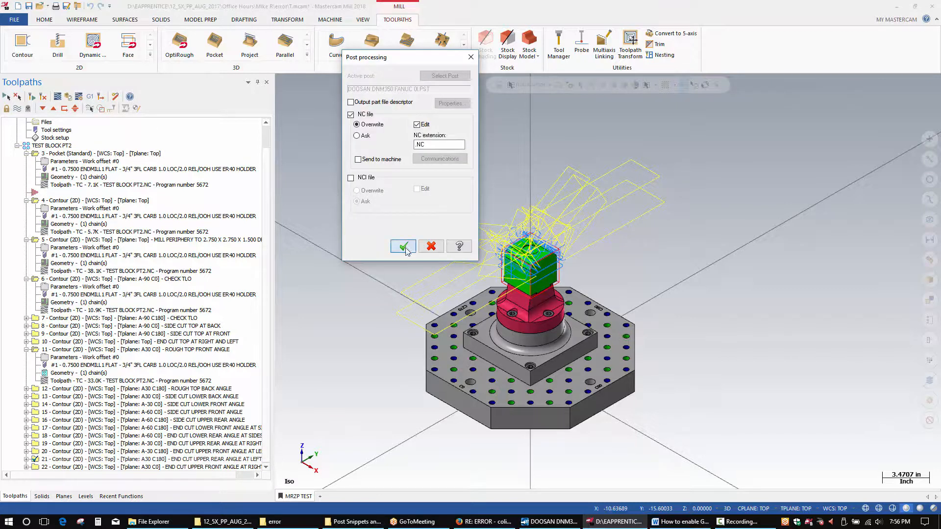
click(501, 286)
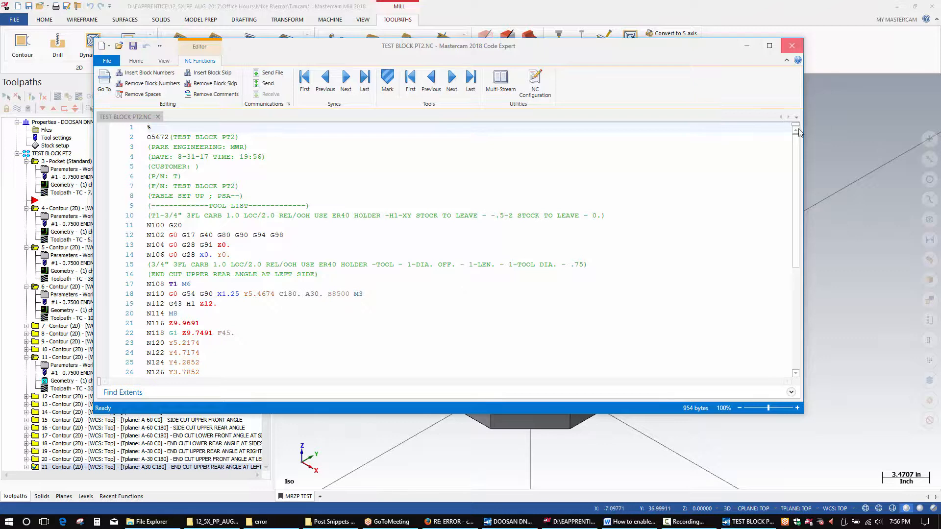
click(792, 45)
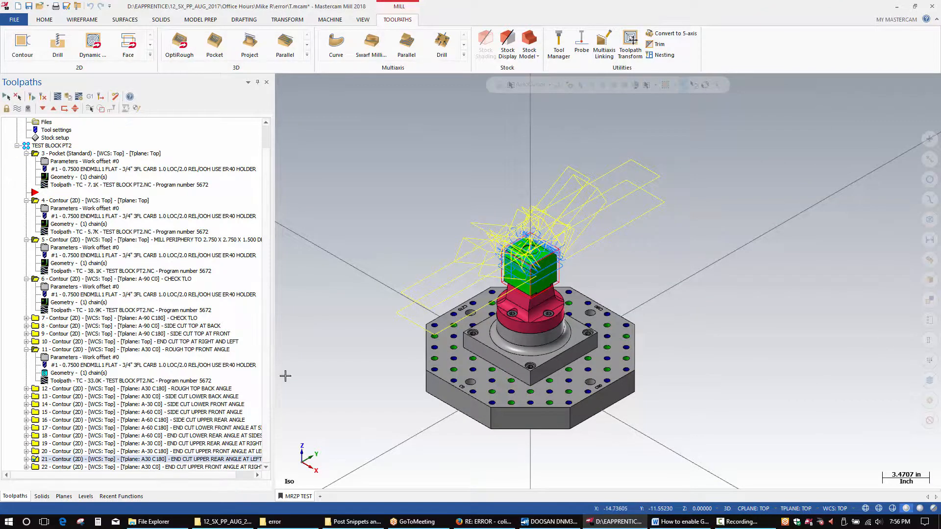
Select contour operations 20 and 21, post just that pair with the error messages opened, and close the output files.
click(51, 452)
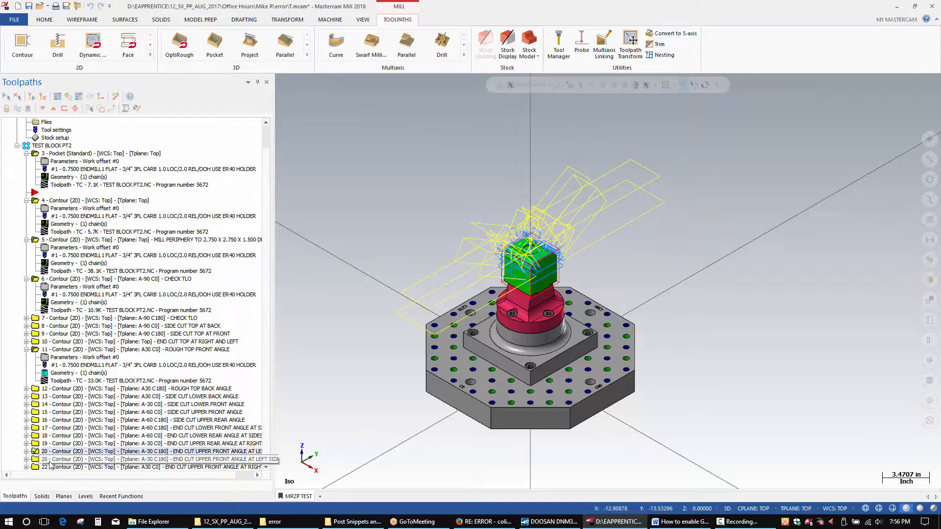
ctrl+click(51, 460)
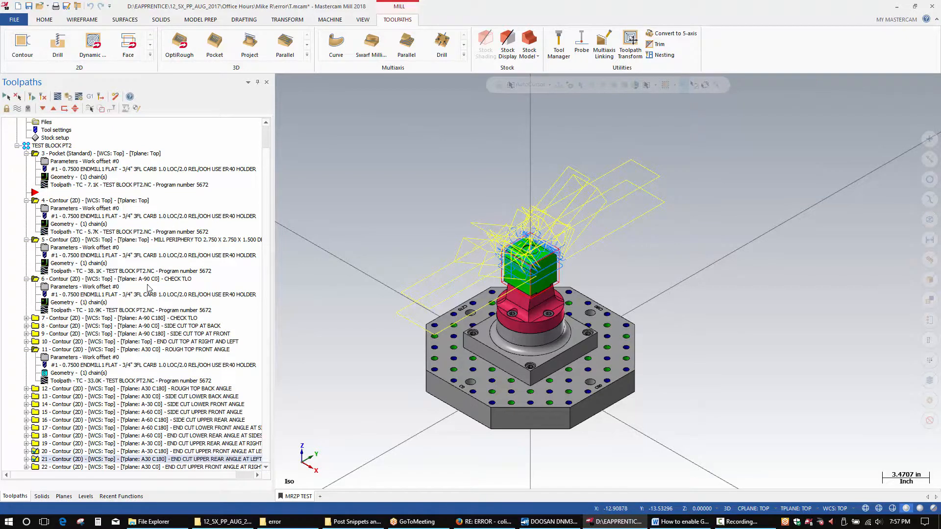
click(90, 96)
click(407, 246)
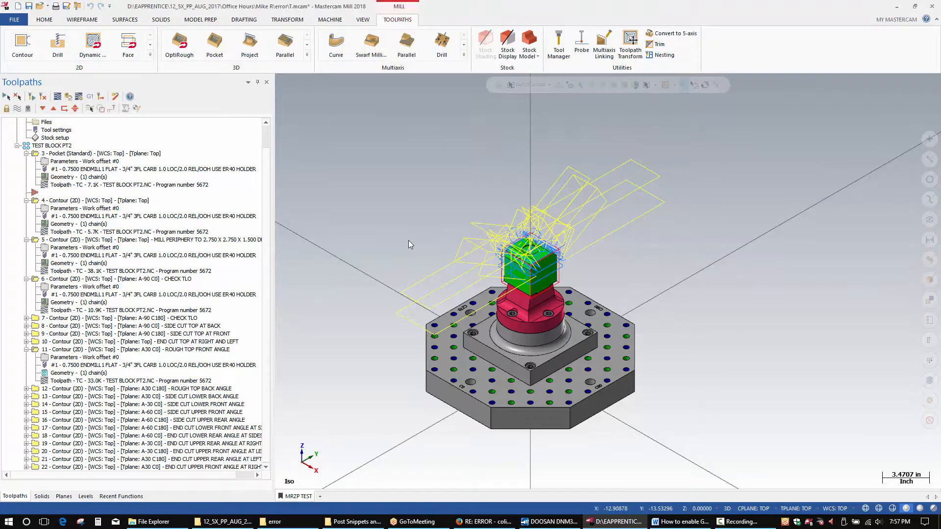
click(454, 287)
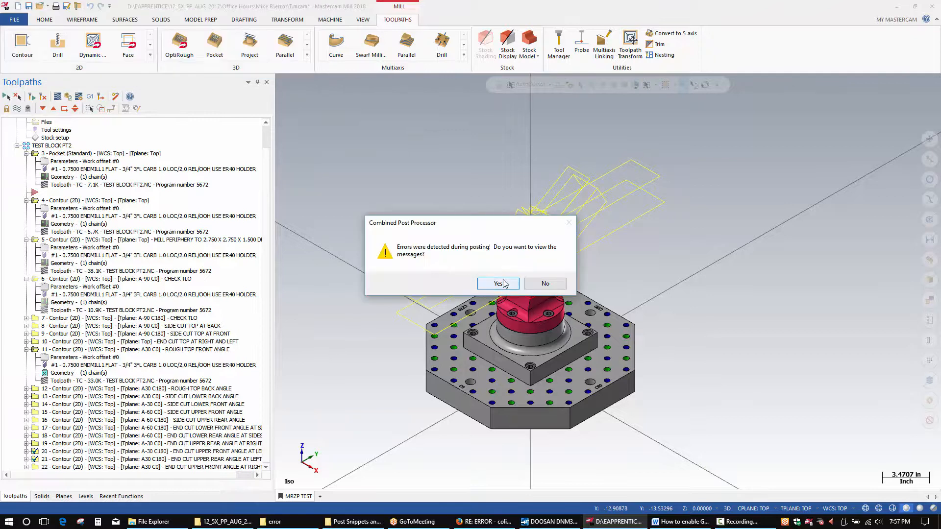
click(530, 287)
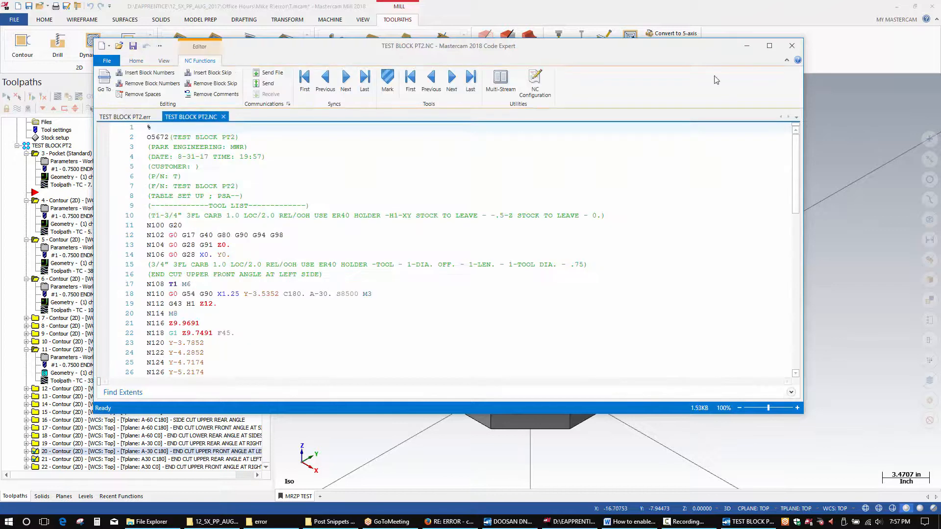
click(792, 46)
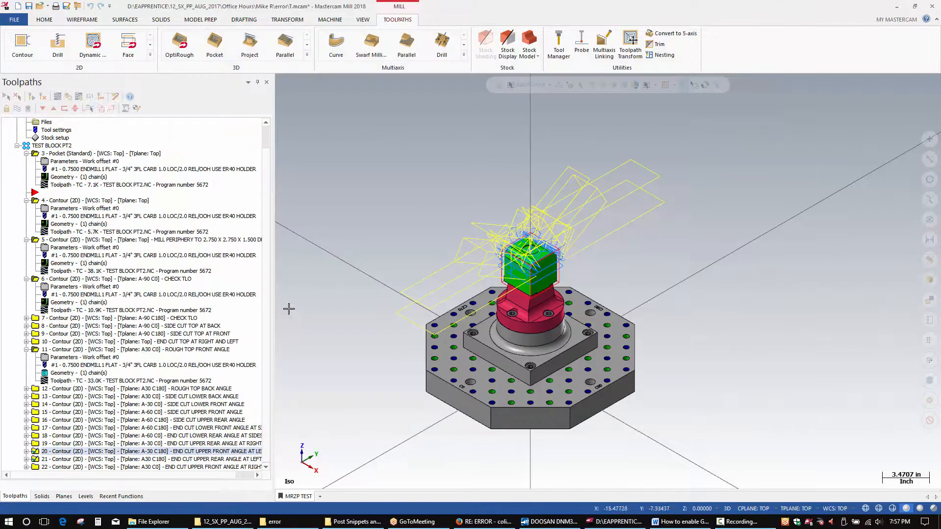
Expand contour operation 20, inspect the Misc Values in its toolpath parameters, and close them without saving changes.
click(37, 450)
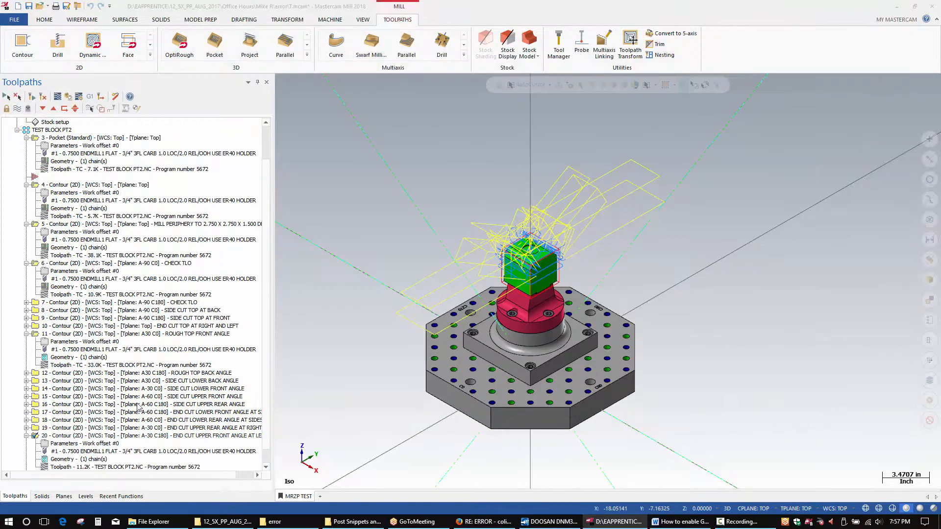
click(84, 443)
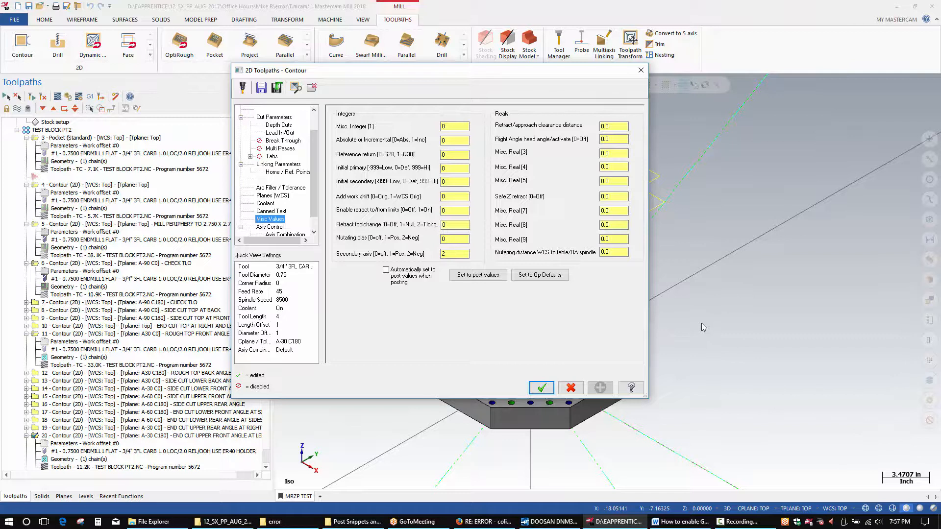
click(570, 388)
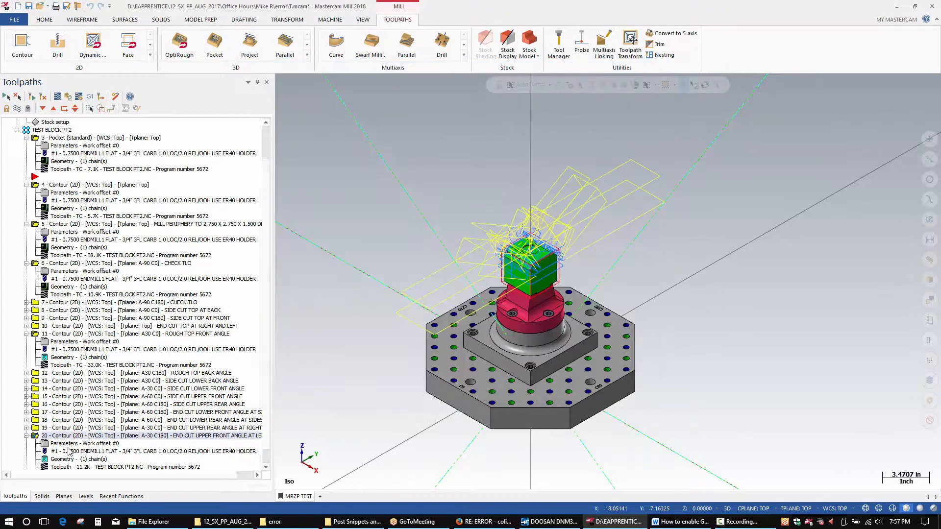
scroll(27, 432, down, 1)
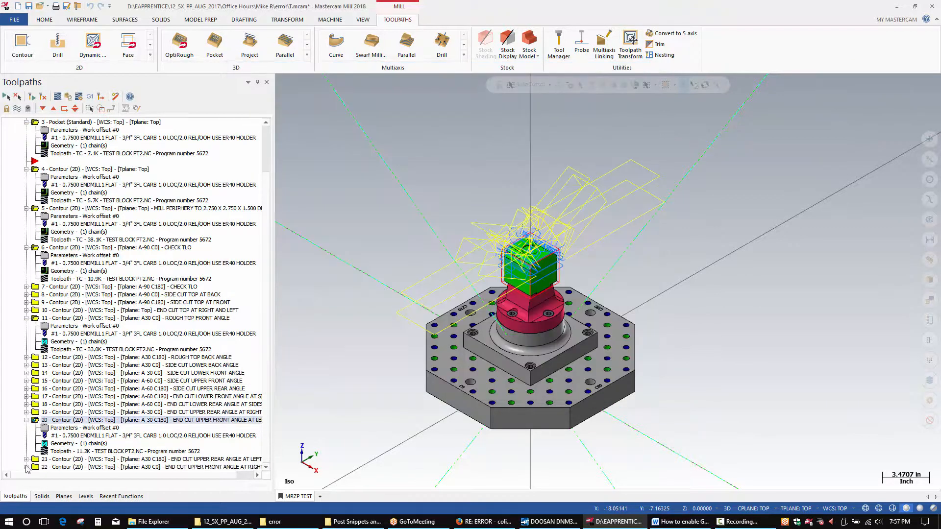
Expand contour operations 19 and 21, inspect the Misc Values in operation 19's toolpath parameters, and close them.
scroll(26, 463, down, 1)
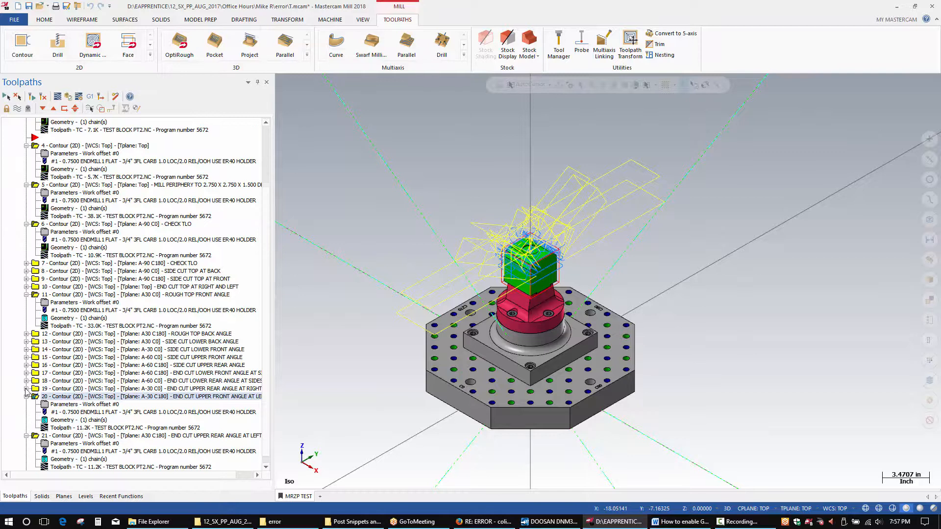
click(26, 389)
click(55, 397)
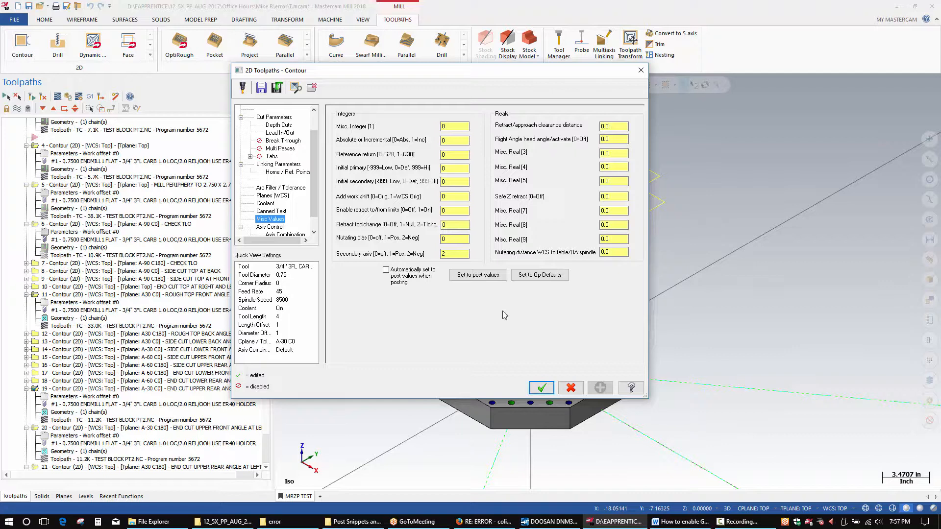
click(431, 275)
click(541, 388)
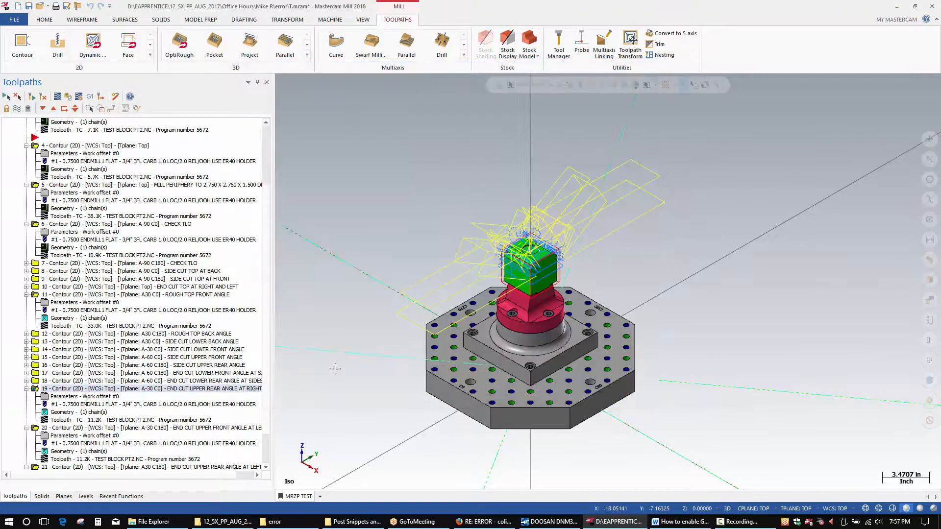
Inspect contour operation 20's Misc Values, checking the Secondary axis and Retract/approach clearance distance, and close without saving.
scroll(51, 397, down, 2)
click(50, 397)
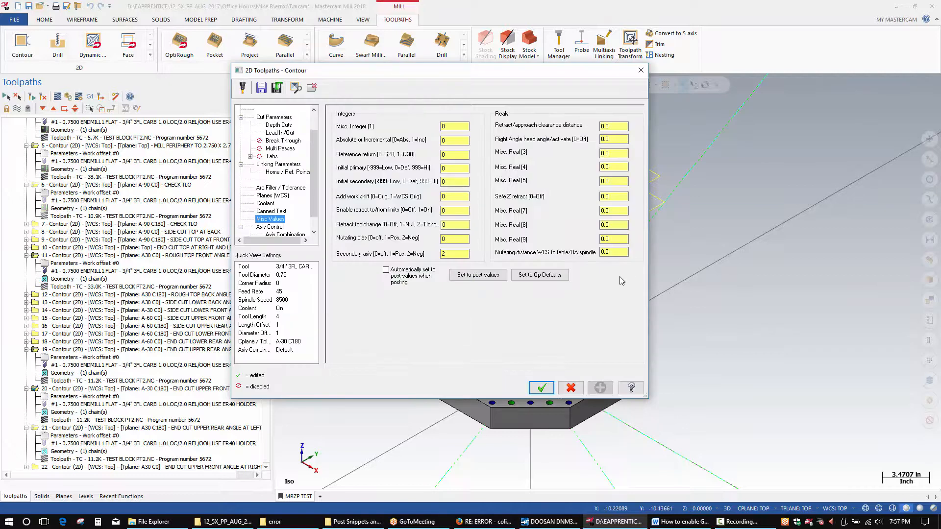
click(462, 255)
double_click(606, 127)
click(566, 388)
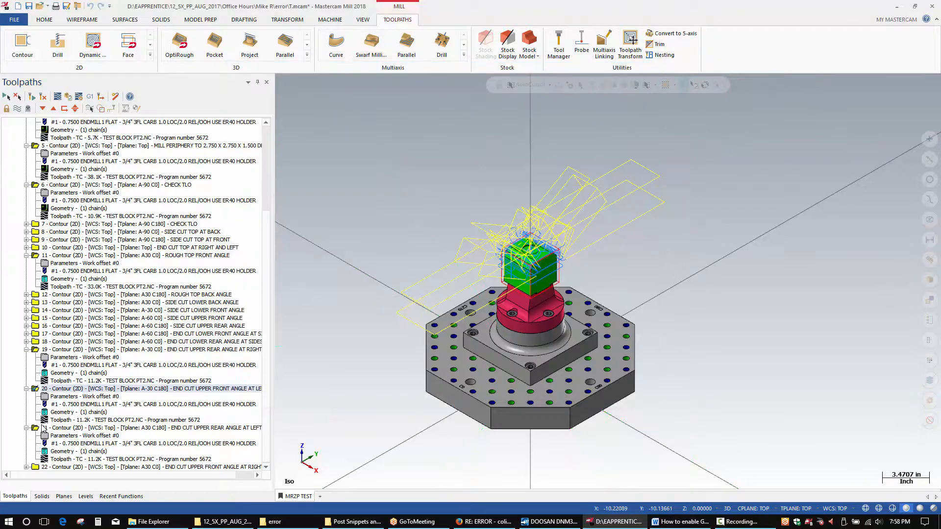
Inspect the Secondary axis setting in contour operation 21's Misc Values and close the parameters without saving.
click(71, 436)
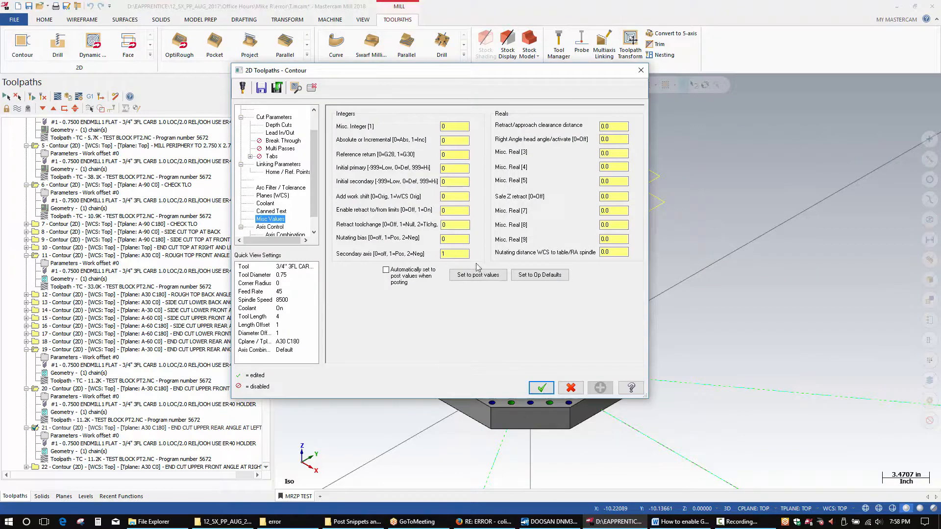
click(448, 254)
click(574, 385)
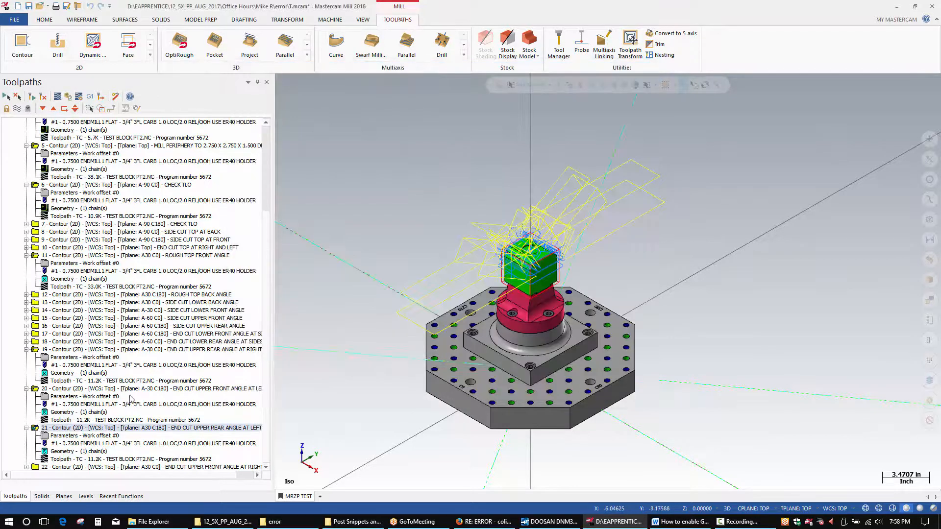
Load the post's default Misc Values into contour operation 20, set its Secondary axis to 2, and accept the parameters.
click(60, 397)
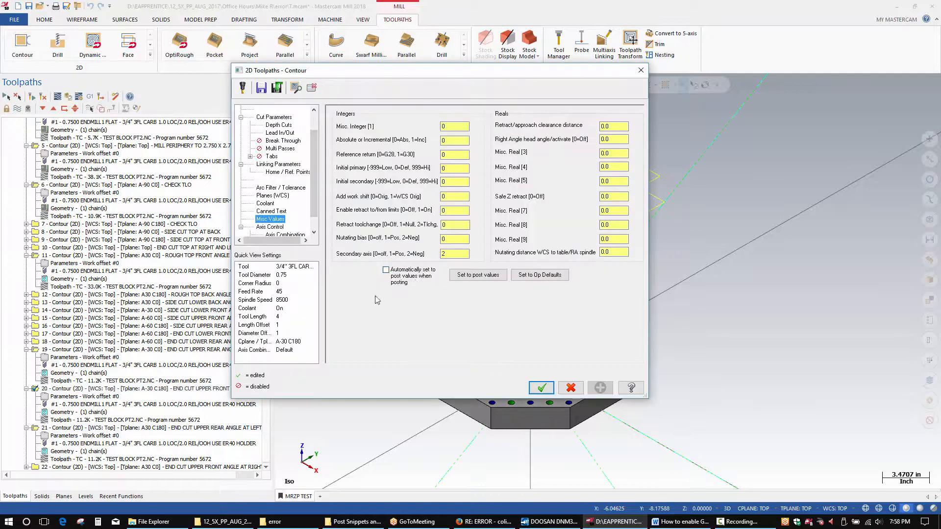
click(478, 274)
click(442, 253)
text(2)
click(541, 389)
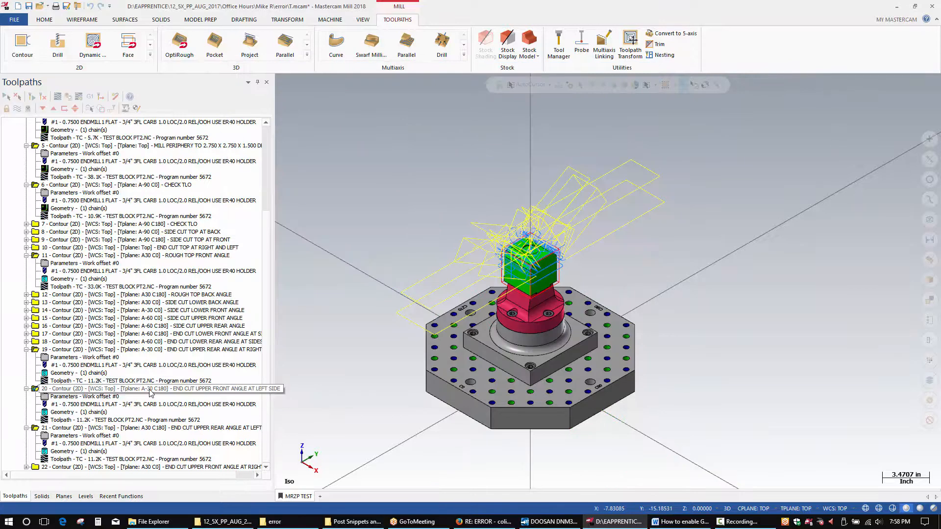
Load the post's default Misc Values into contour operation 21, set Secondary axis and Nutating bias to 1, apply, and accept the parameters.
click(72, 436)
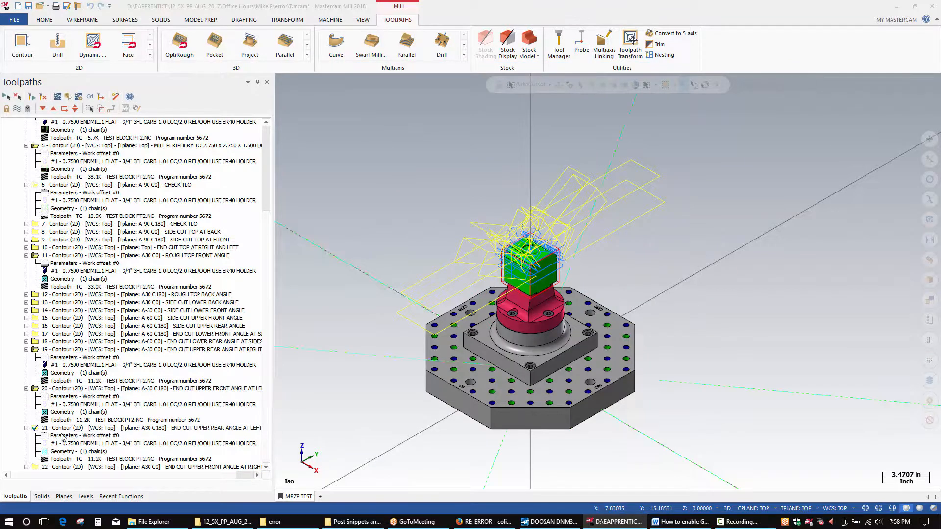
click(386, 270)
click(385, 270)
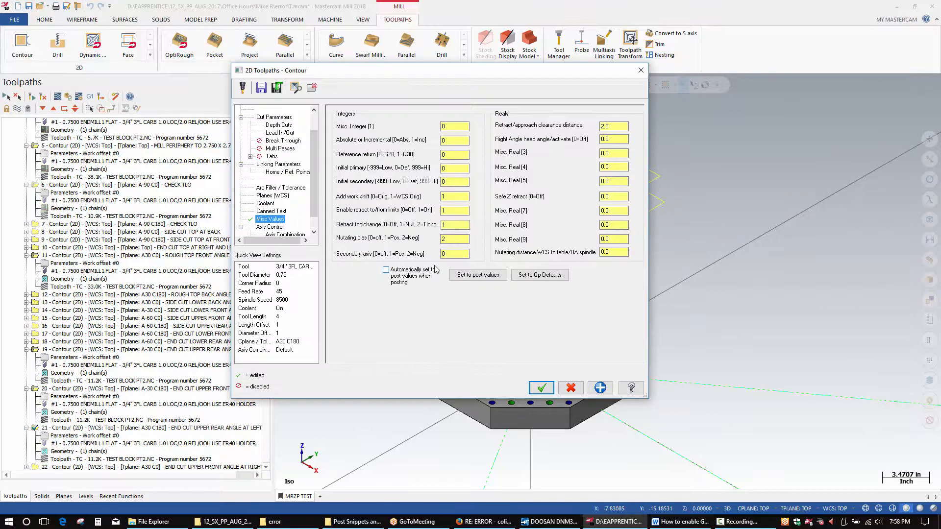
click(449, 254)
click(440, 240)
click(608, 387)
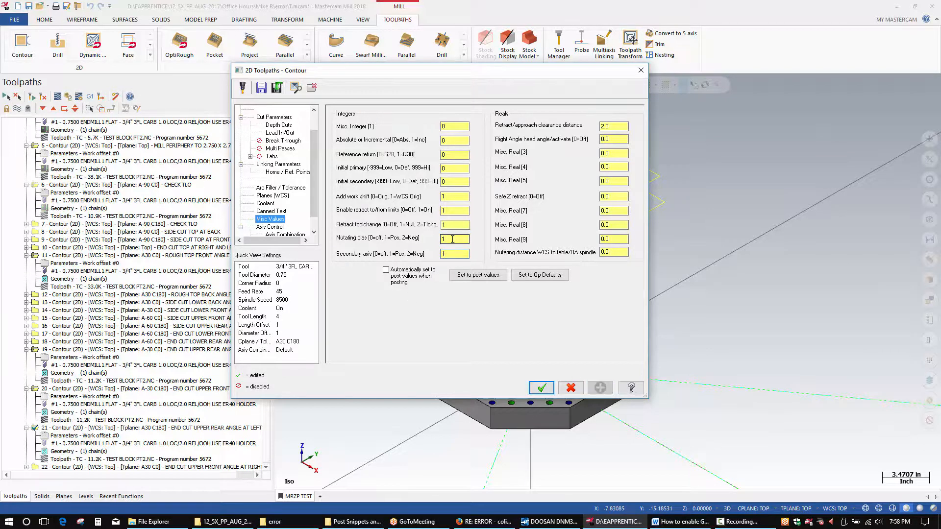
drag(455, 241, 398, 241)
click(542, 388)
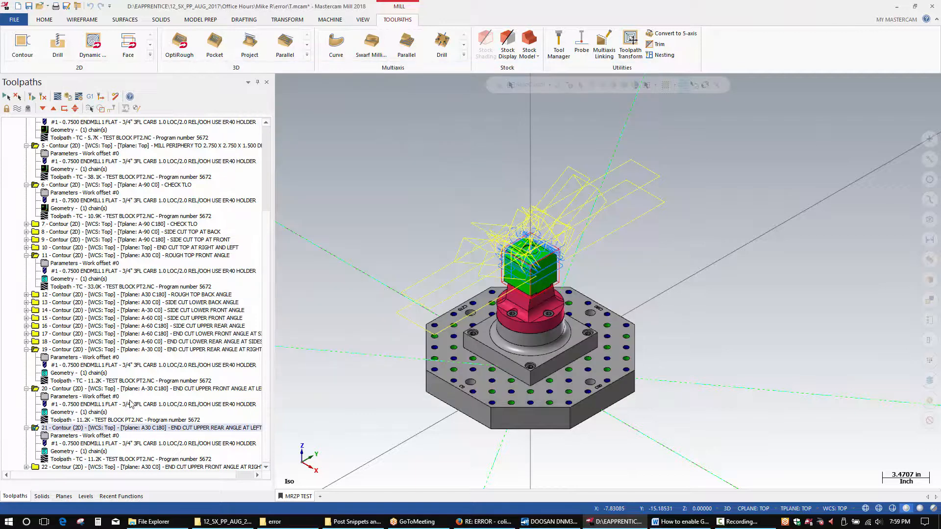
Reopen contour operation 20's Misc Values at the Nutating bias setting and accept the parameters.
double_click(55, 397)
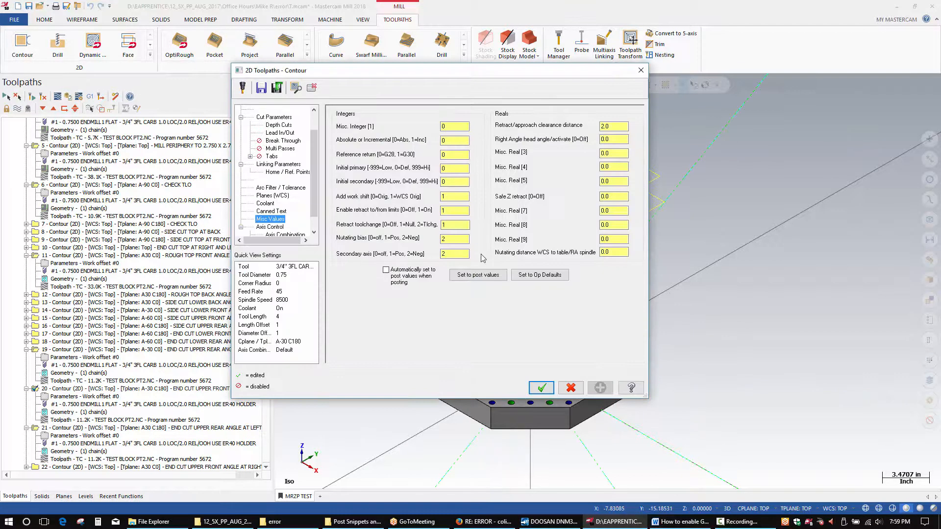
click(447, 240)
click(542, 388)
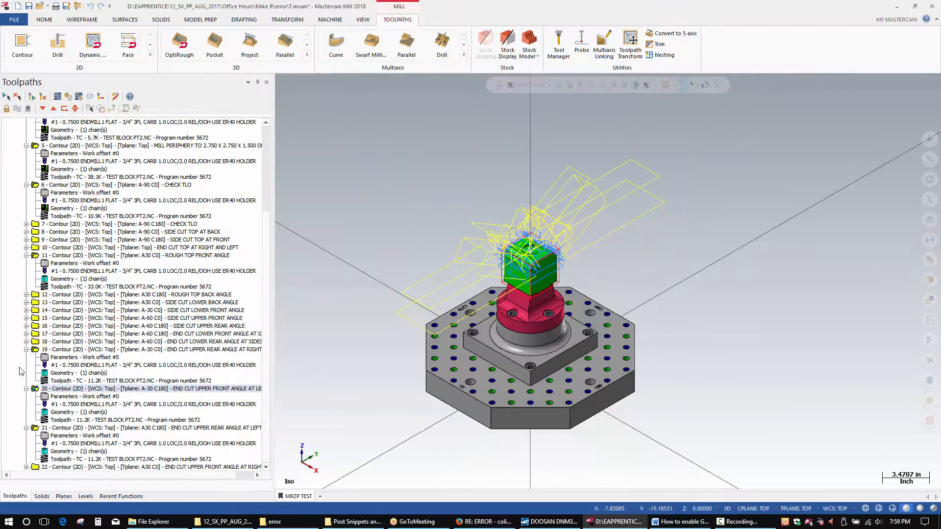
Select contour operations 20 and 21, post only that pair, decline posting all operations, and open the error messages.
click(47, 428)
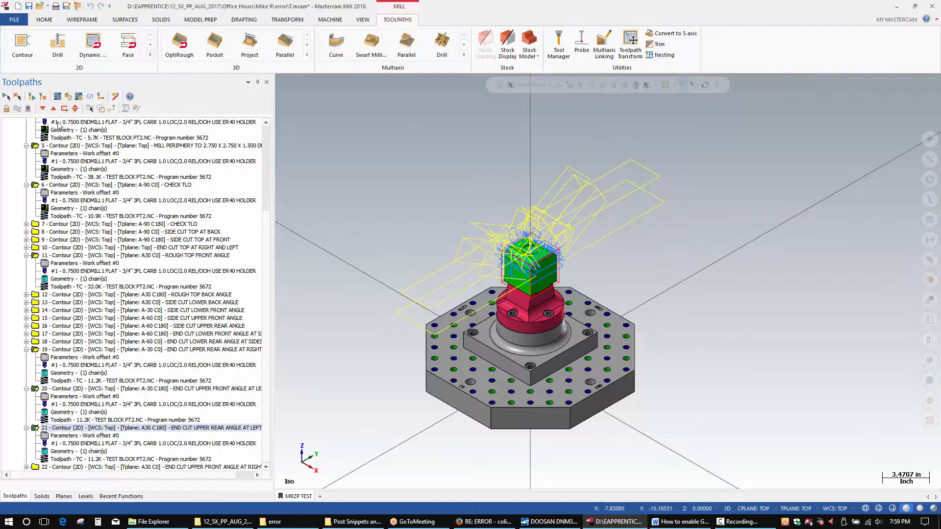
click(43, 97)
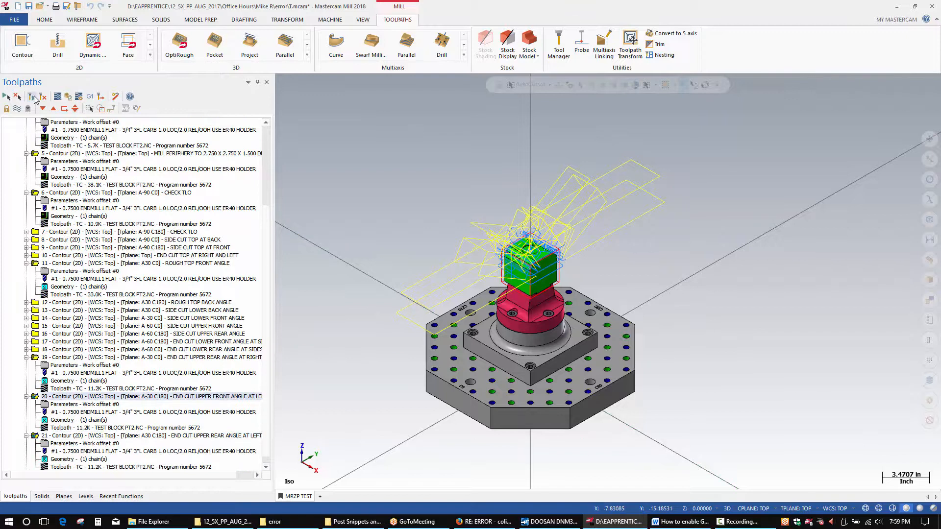
click(89, 97)
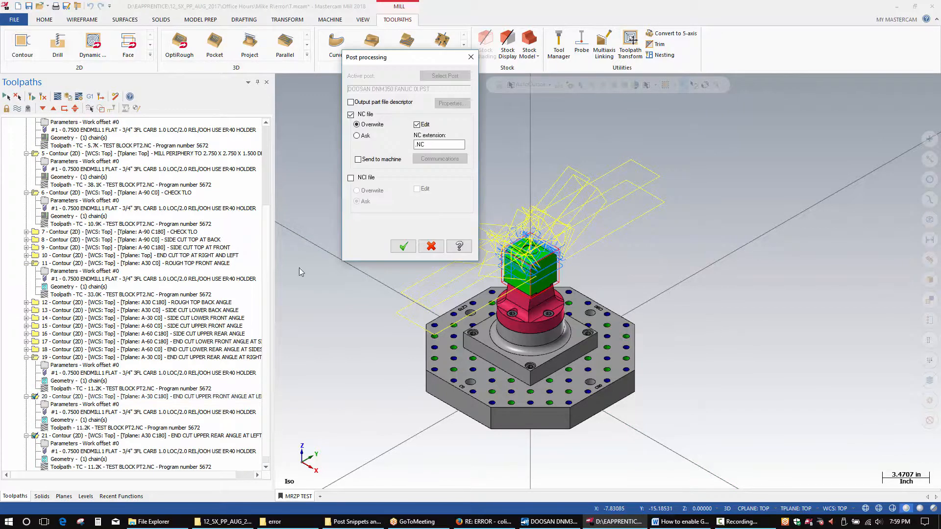
click(403, 247)
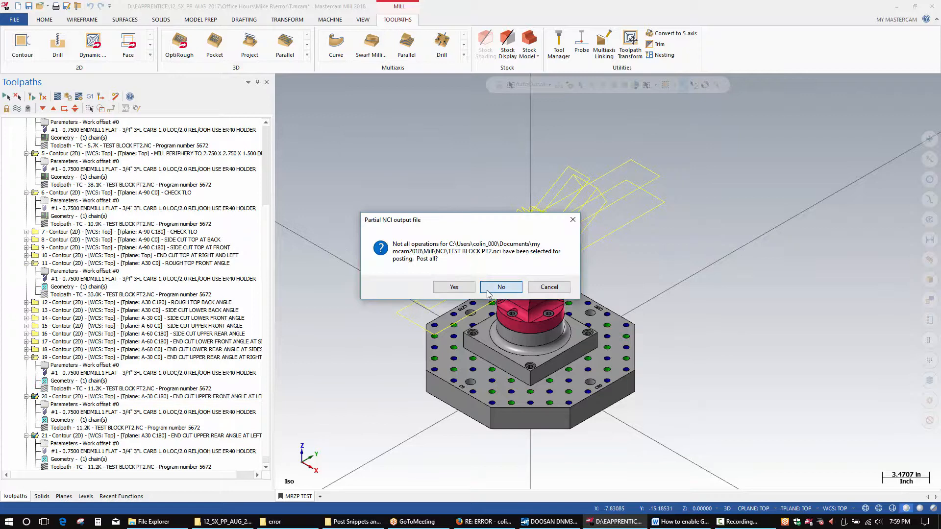
click(488, 293)
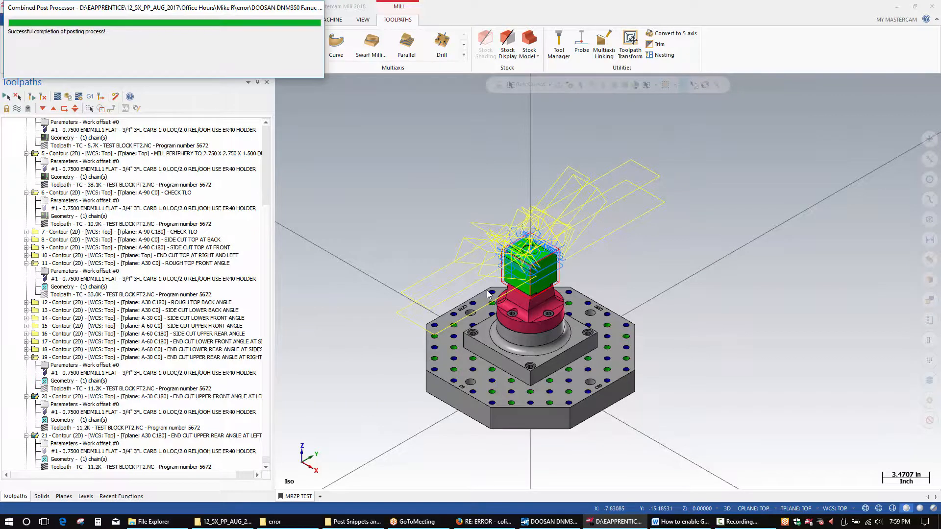
click(506, 282)
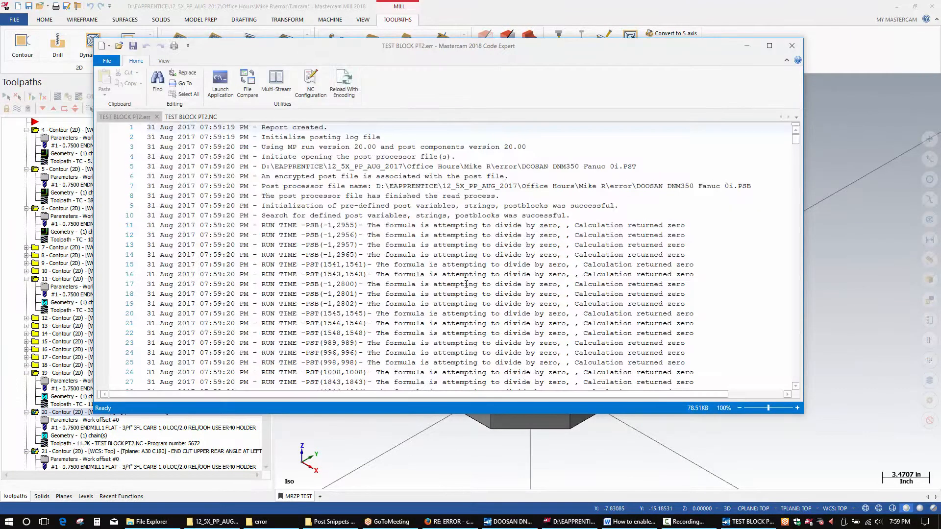
Review the TEST BLOCK PT2.err posting log from start to end for divide-by-zero entries and close the output files.
scroll(364, 305, down, 1)
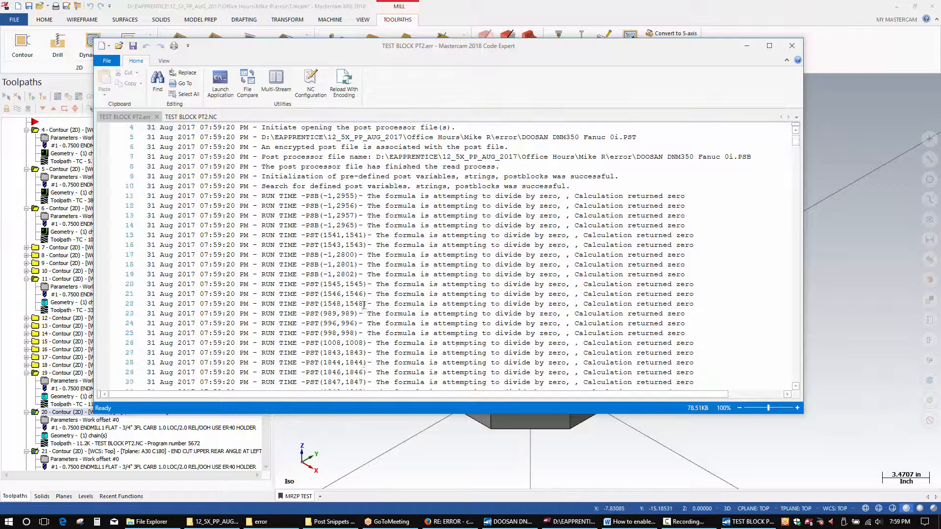
scroll(363, 304, down, 13)
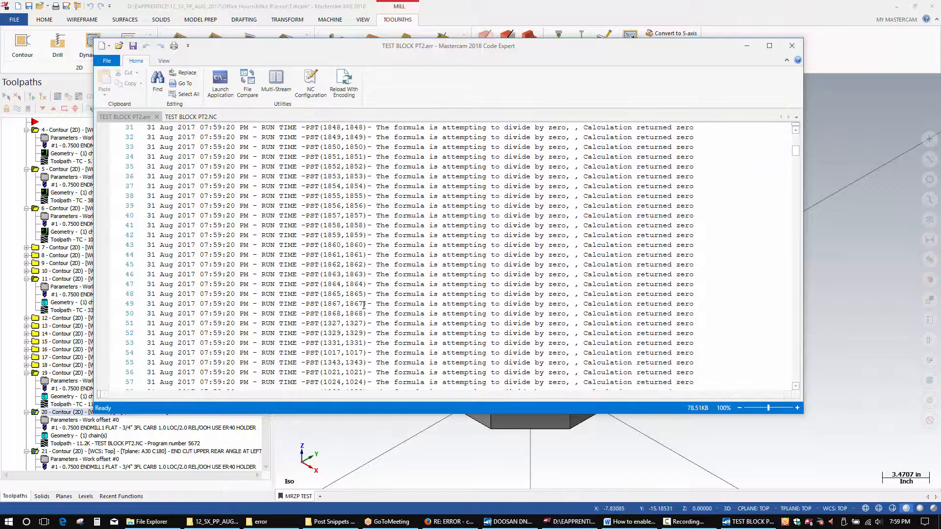
scroll(367, 306, down, 20)
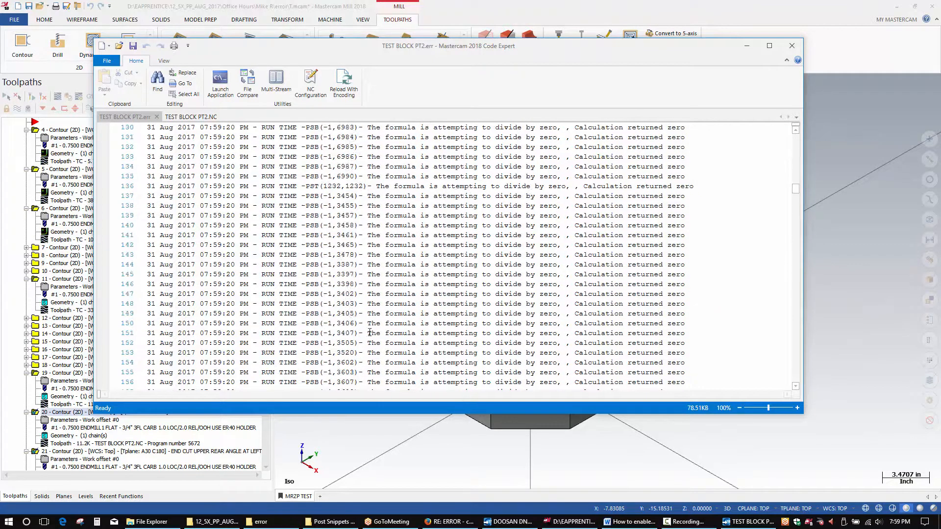
scroll(371, 341, down, 20)
scroll(832, 318, down, 4)
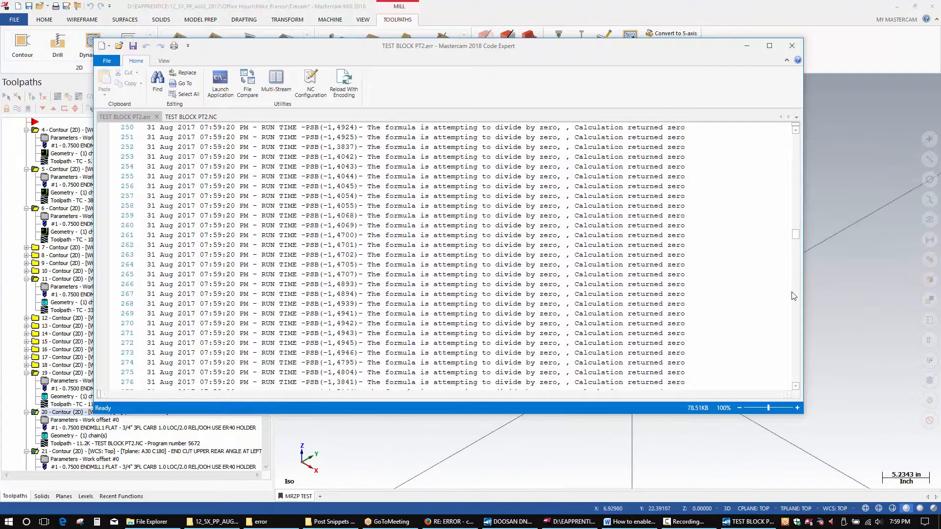
scroll(793, 295, down, 4)
drag(796, 237, 796, 396)
drag(786, 354, 795, 129)
click(792, 46)
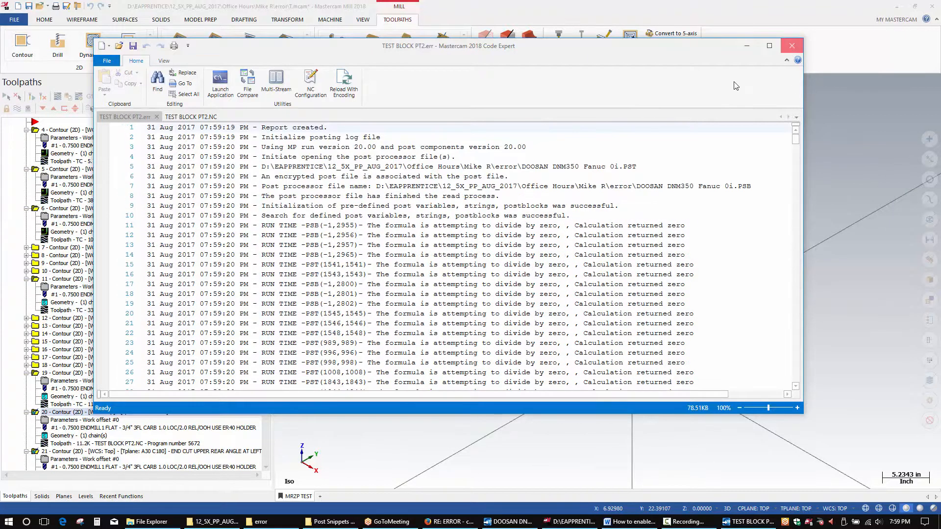
Show the A30 C180 plane's axes on the model and switch the graphics view to Top (WCS).
scroll(149, 439, down, 1)
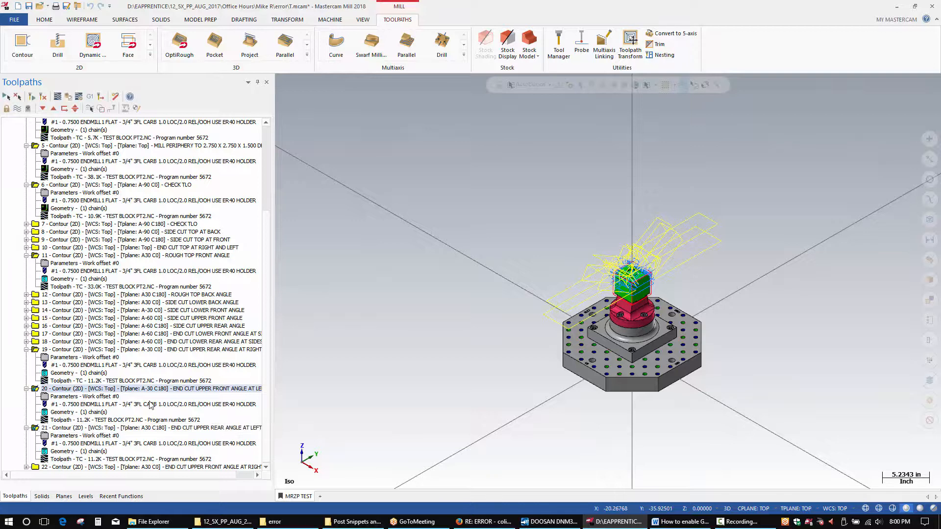
click(64, 497)
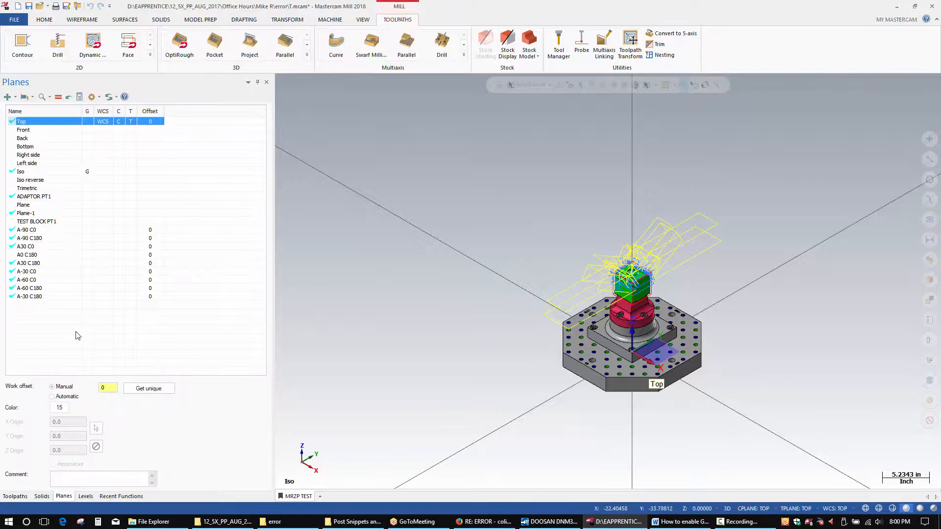
click(31, 265)
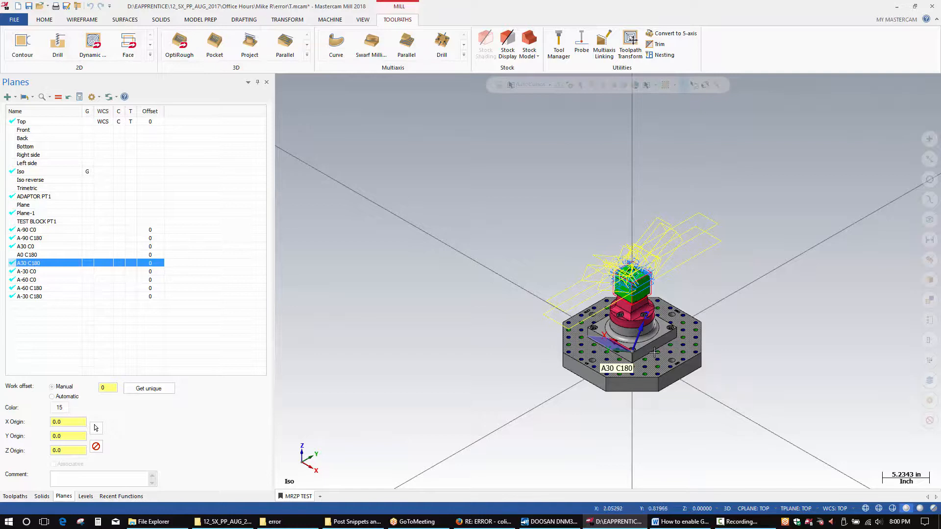
right_click(739, 325)
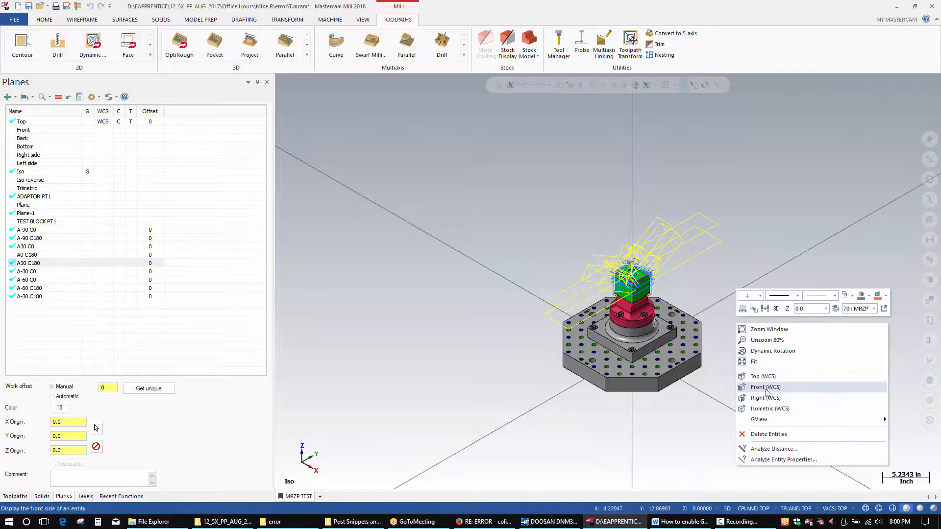
click(727, 376)
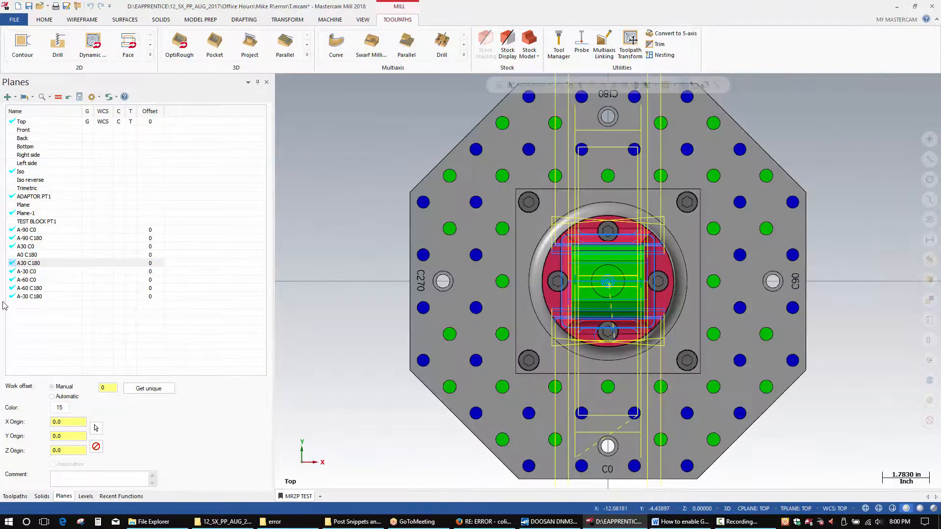
Compare the axis orientations of planes A30 C180 and A-30 C180 by alternately highlighting them in the Top view.
click(31, 265)
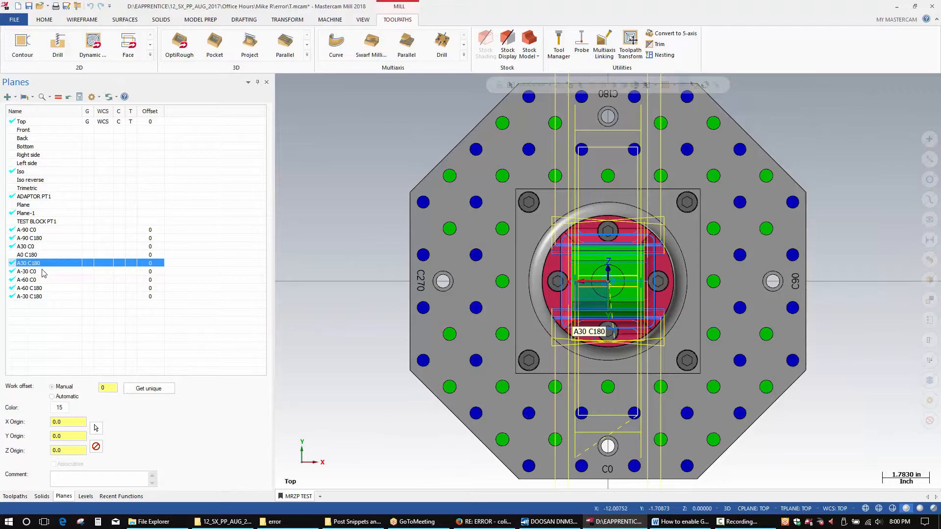
click(39, 298)
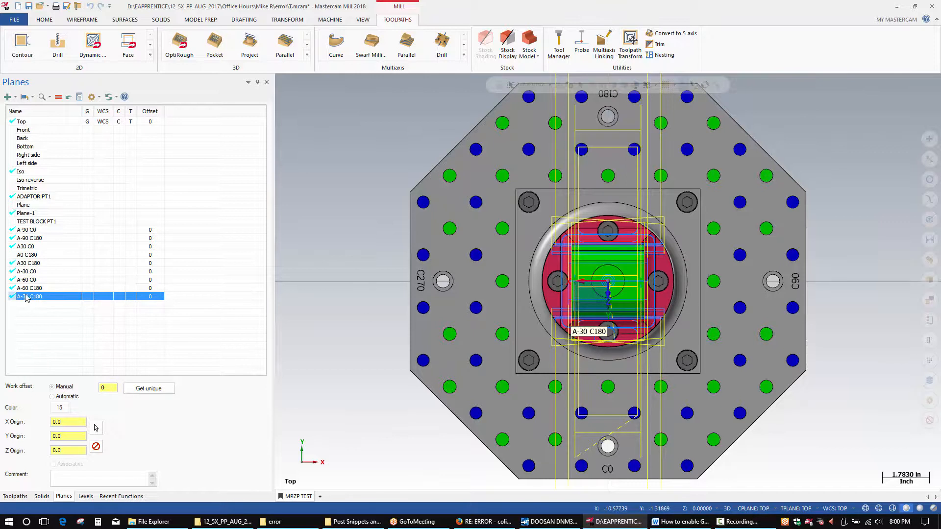
click(31, 265)
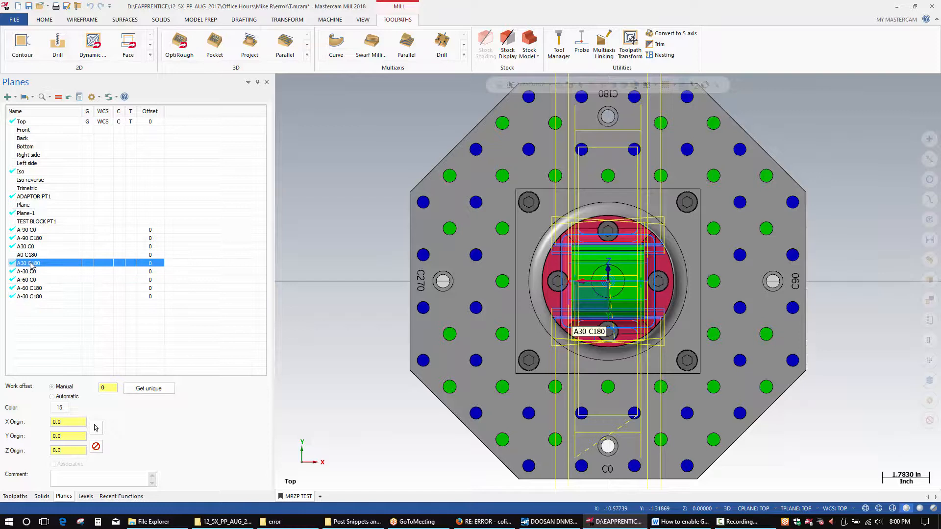
click(25, 298)
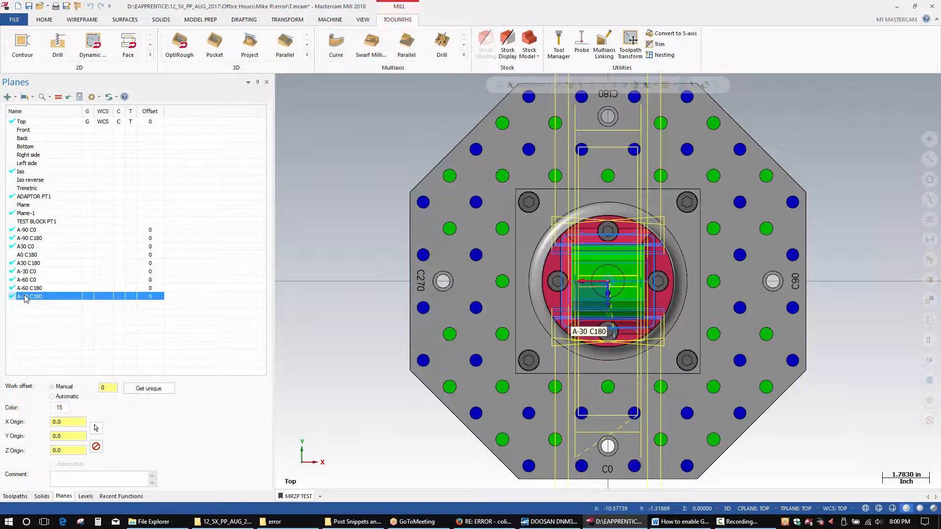
click(348, 393)
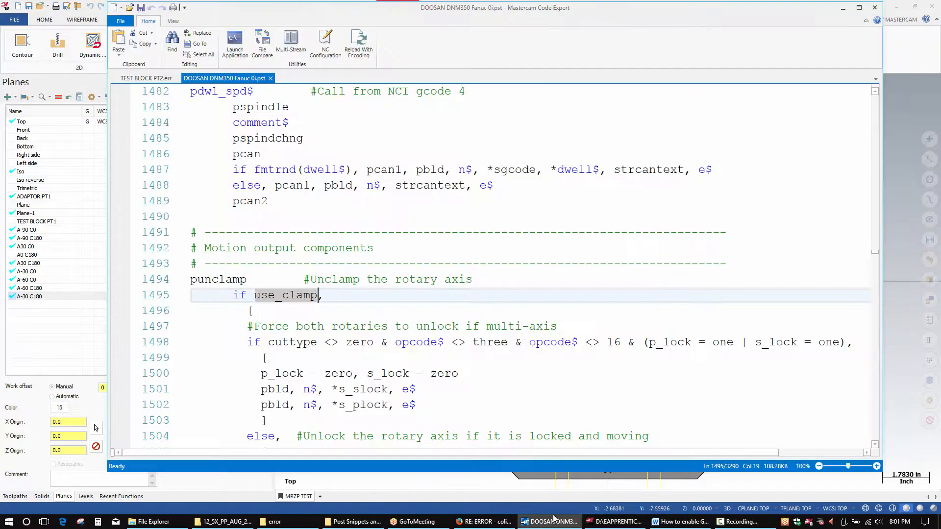
click(551, 522)
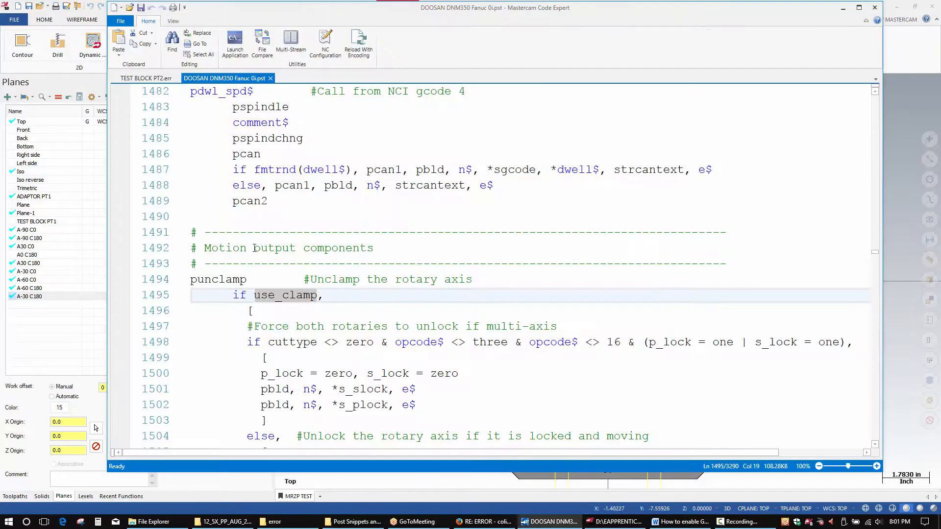
click(337, 297)
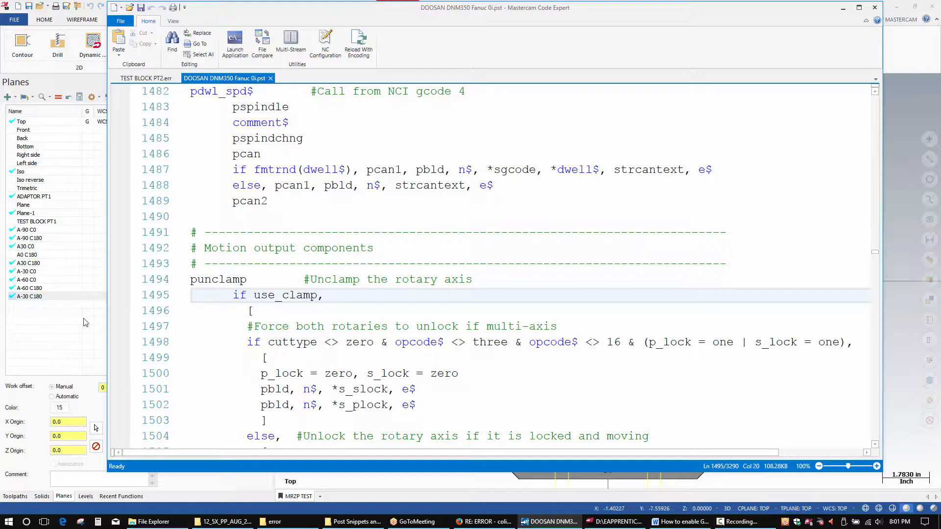
click(59, 319)
click(20, 297)
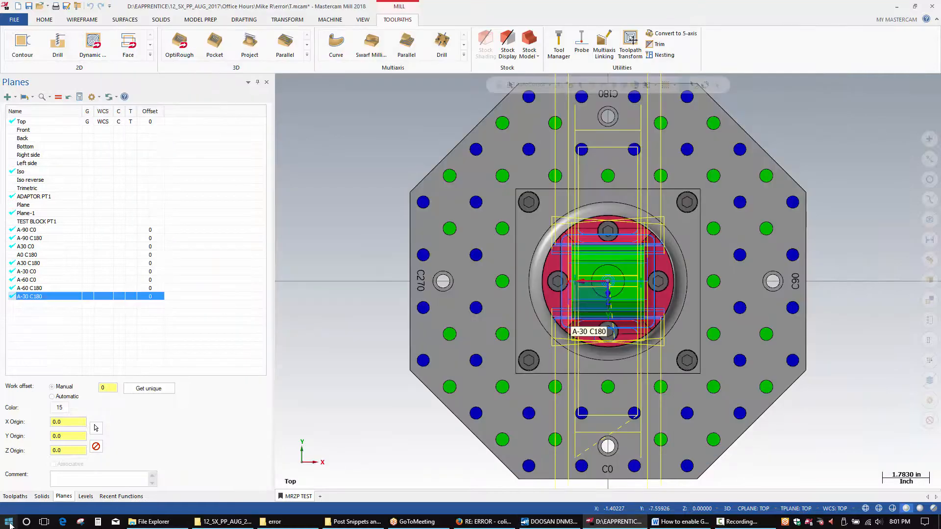
Collapse contour operation 11 in the operations list and post only operations 20 and 21 again, overwriting the NC file.
click(15, 496)
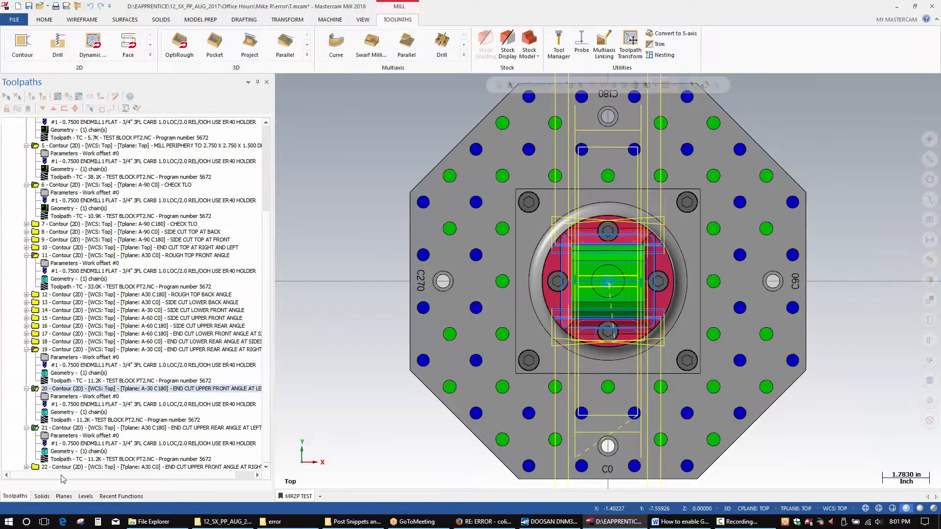
click(26, 255)
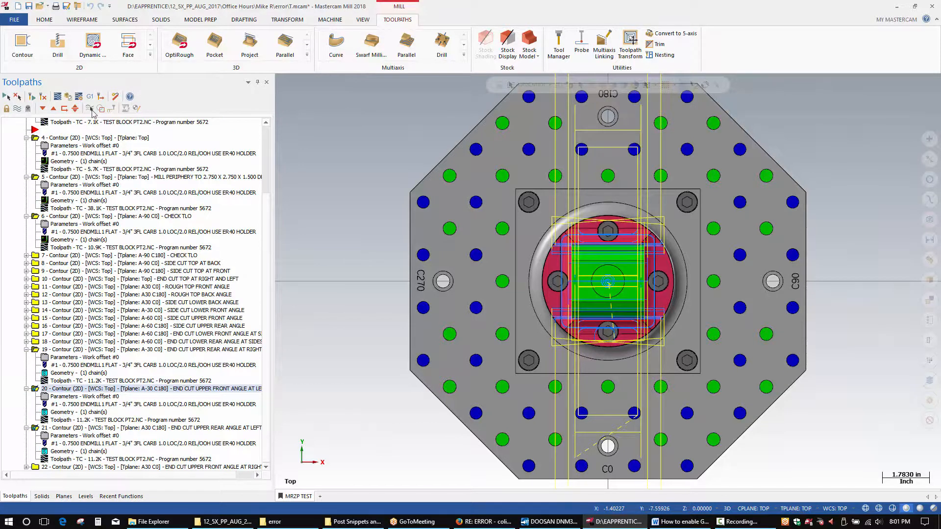
click(90, 97)
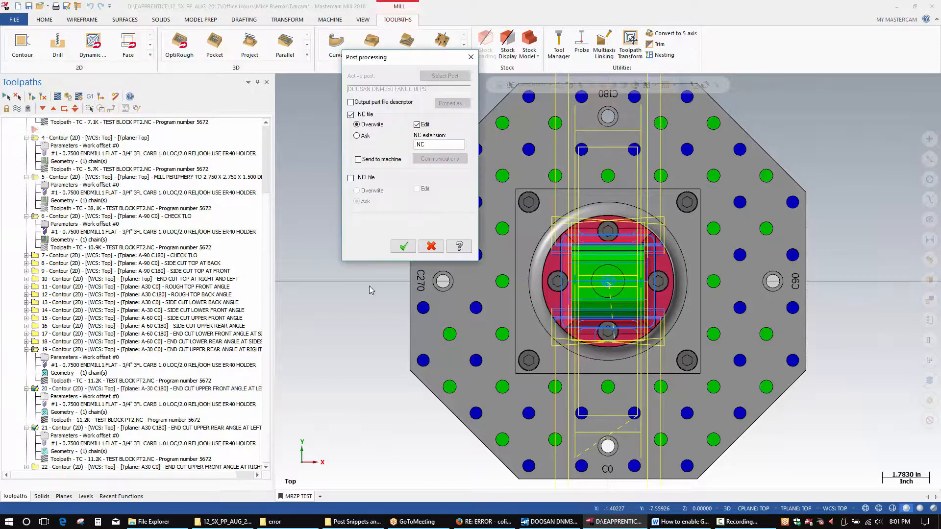
click(403, 246)
click(493, 289)
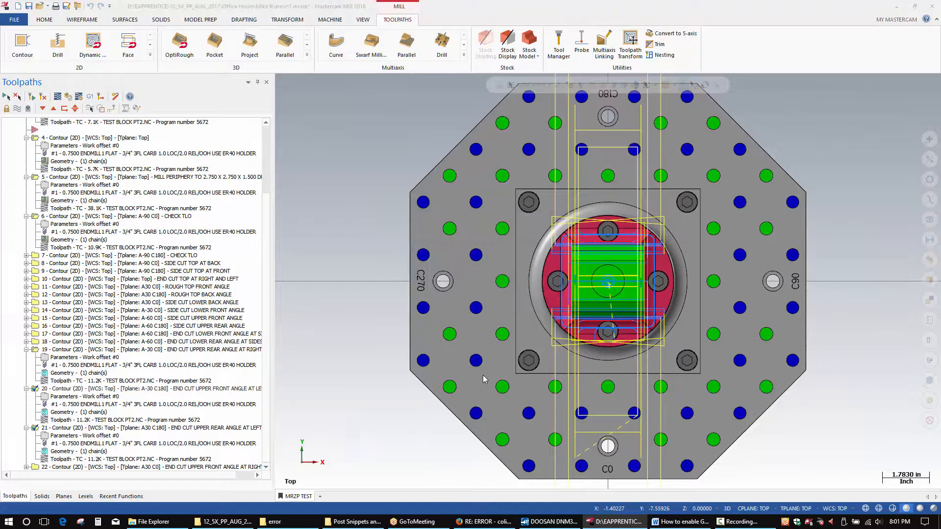
click(544, 287)
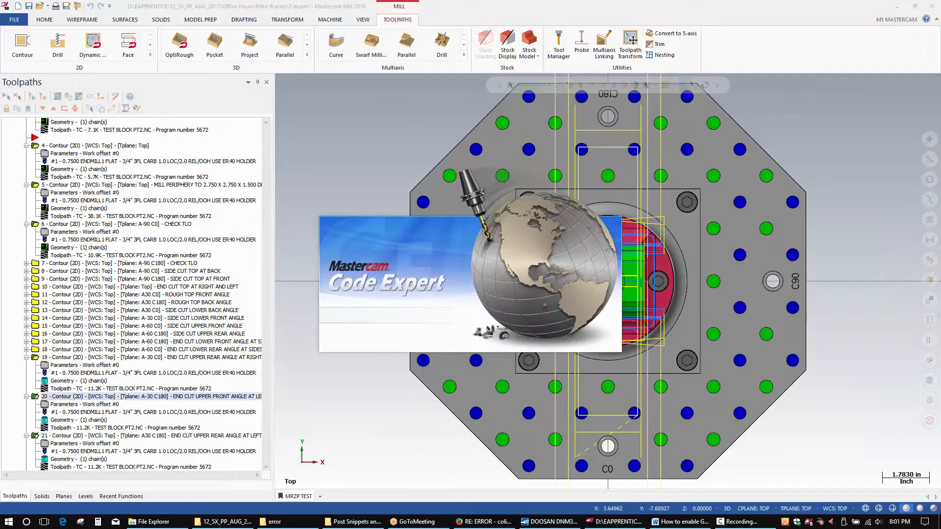
Switch to DOOSAN DNM350 Fanuc 0i.pst in Code Expert and go to the post header at the start of the file.
click(552, 525)
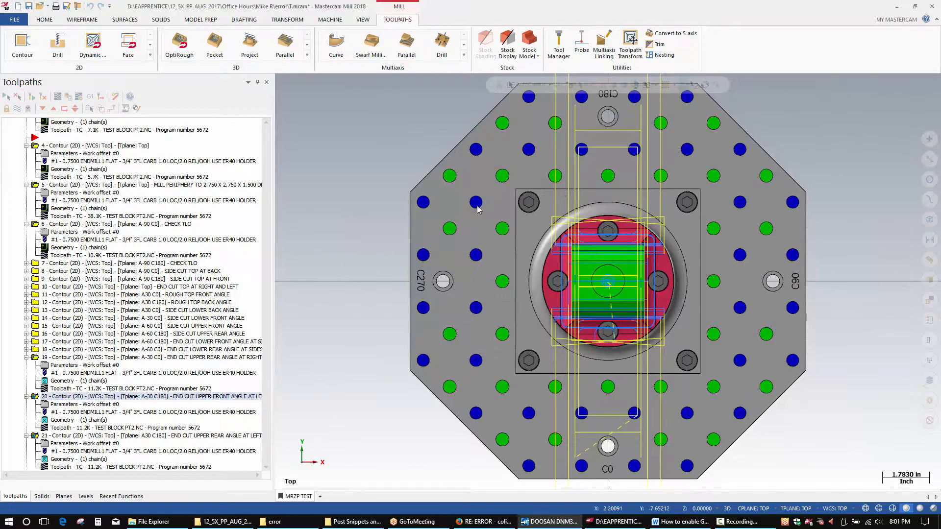
click(557, 523)
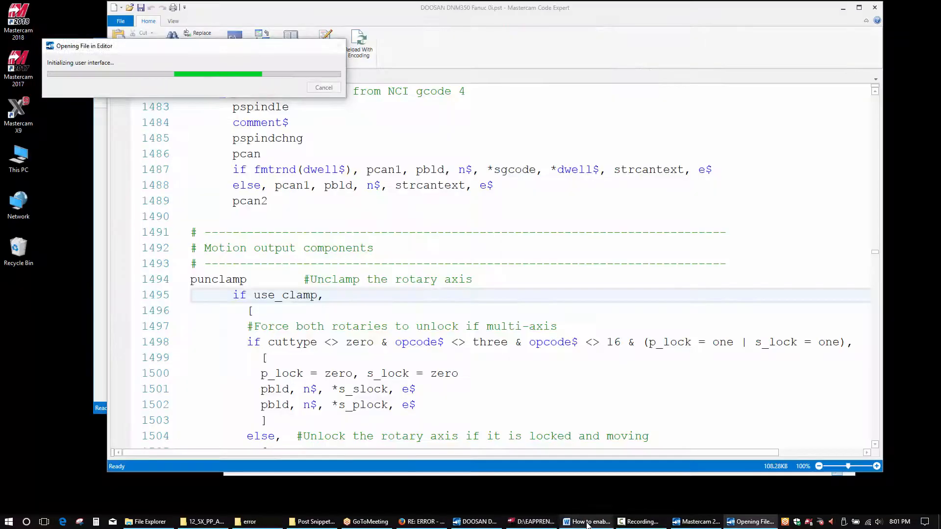
click(588, 523)
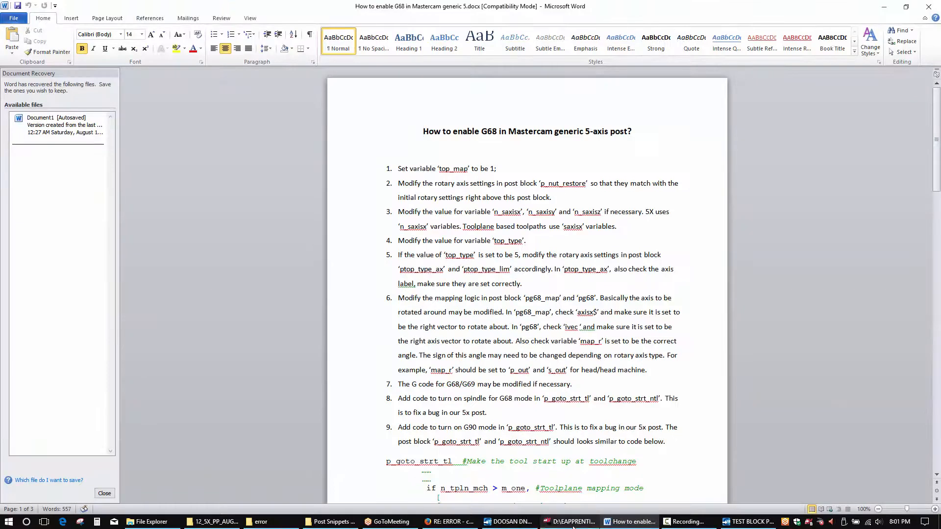
click(512, 522)
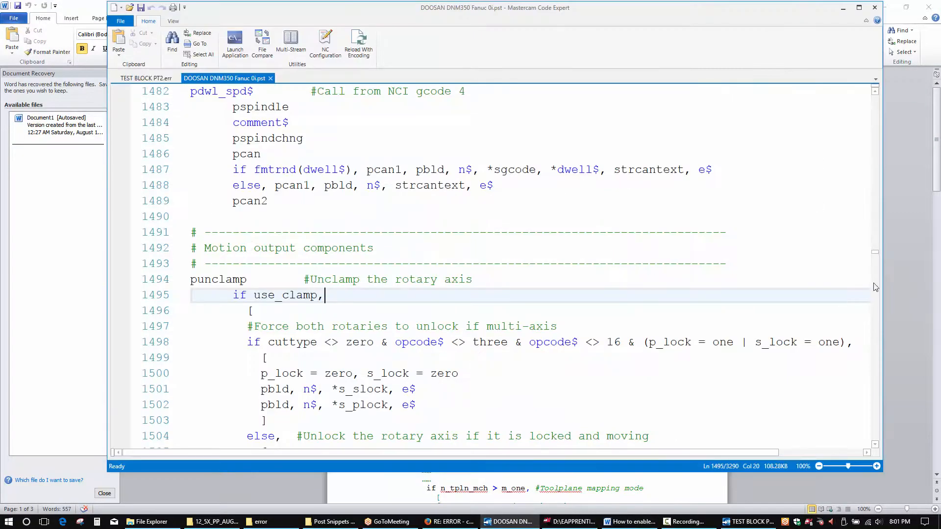
drag(875, 252, 871, 92)
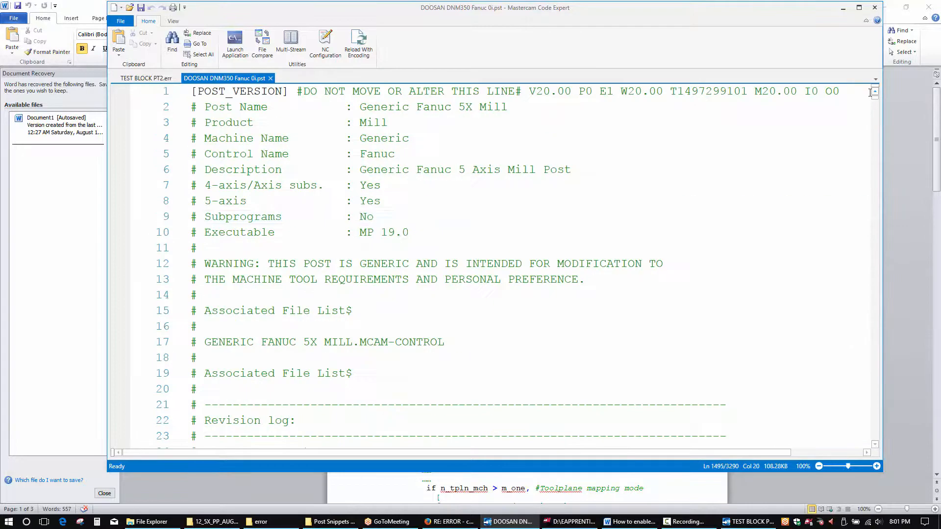
click(581, 225)
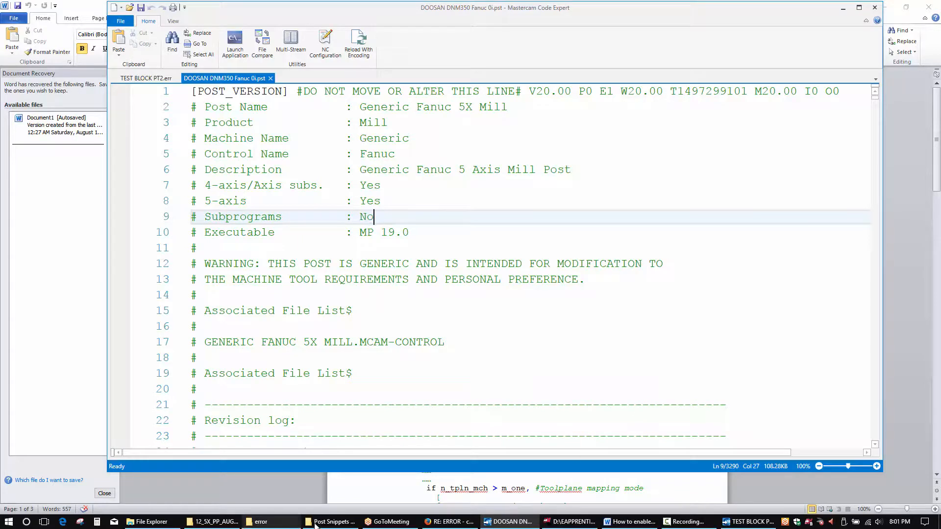
Switch to Mastercam and check the Secondary axis integer in contour operation 20's Misc Values, discarding the dialog.
click(571, 522)
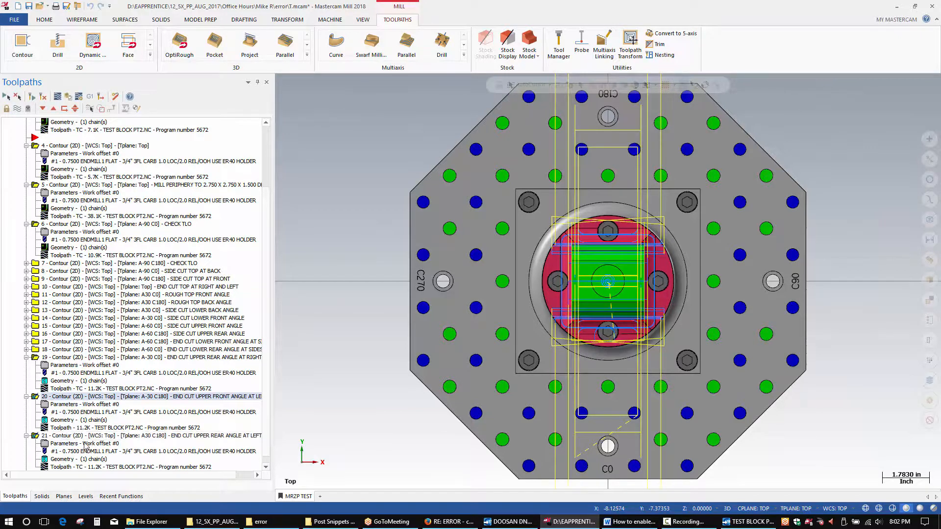
click(71, 405)
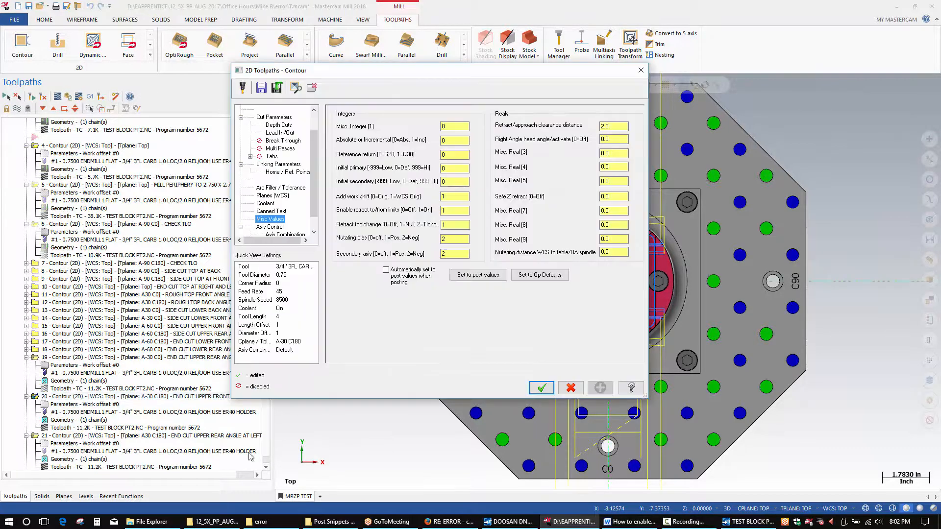
double_click(452, 254)
click(570, 388)
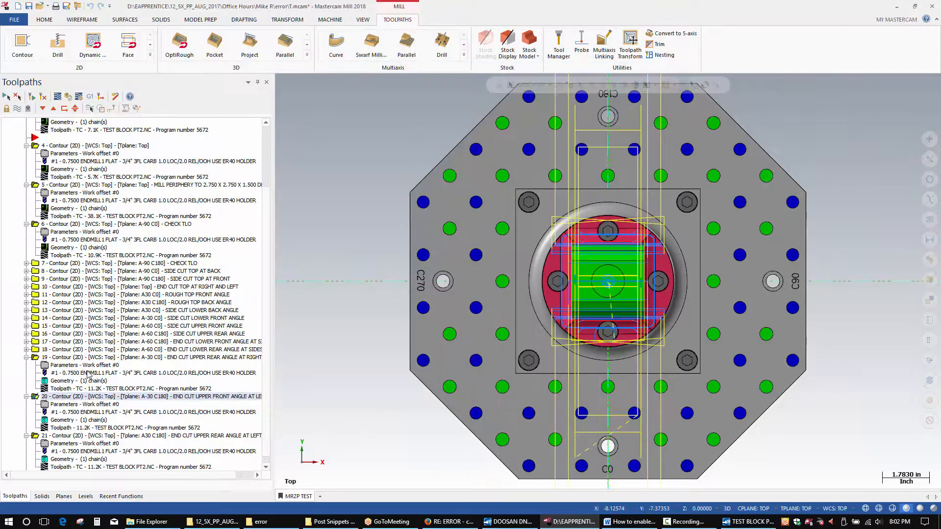
click(80, 406)
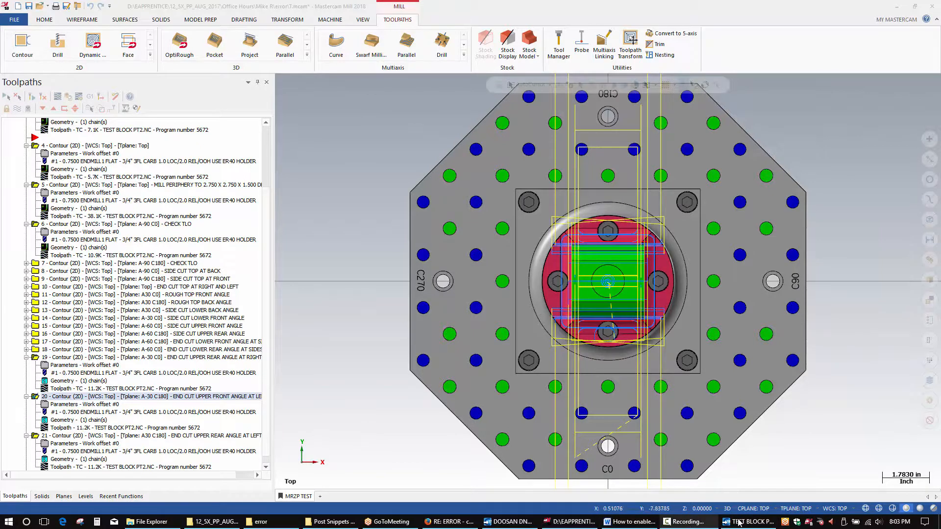
Review the Doosan post's settings in Code Expert from the header through the machine rotary options to the secondary axis travel limits.
click(498, 523)
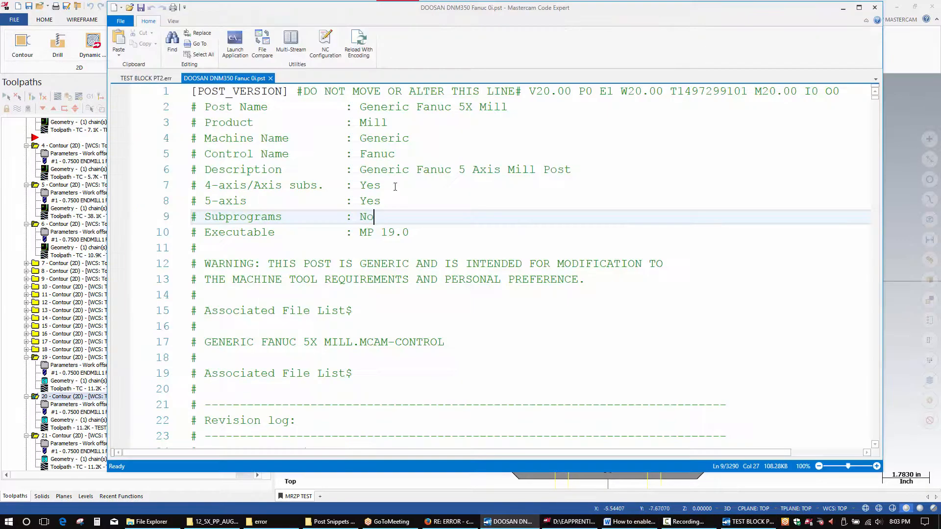
scroll(527, 343, down, 14)
click(875, 414)
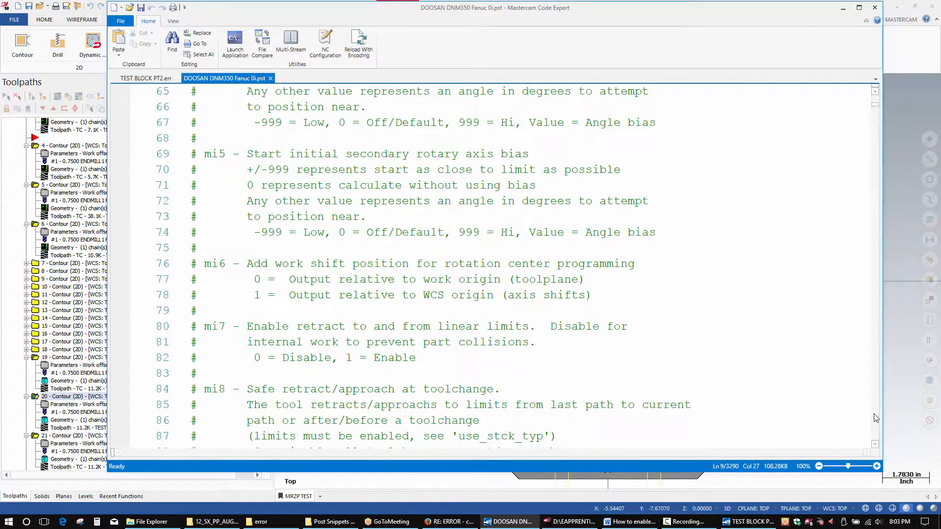
click(875, 415)
click(874, 414)
click(875, 414)
click(875, 415)
click(874, 414)
click(875, 414)
click(874, 414)
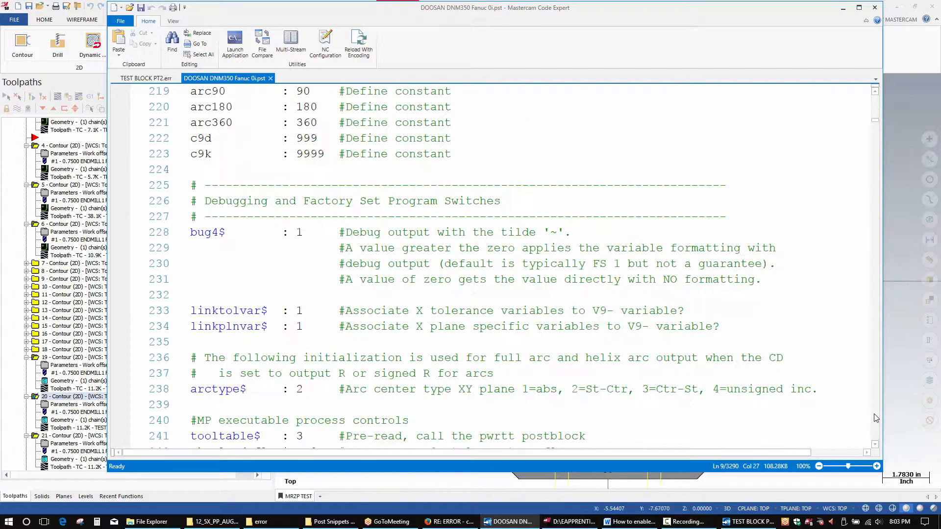
click(875, 415)
click(875, 415)
click(874, 415)
click(874, 415)
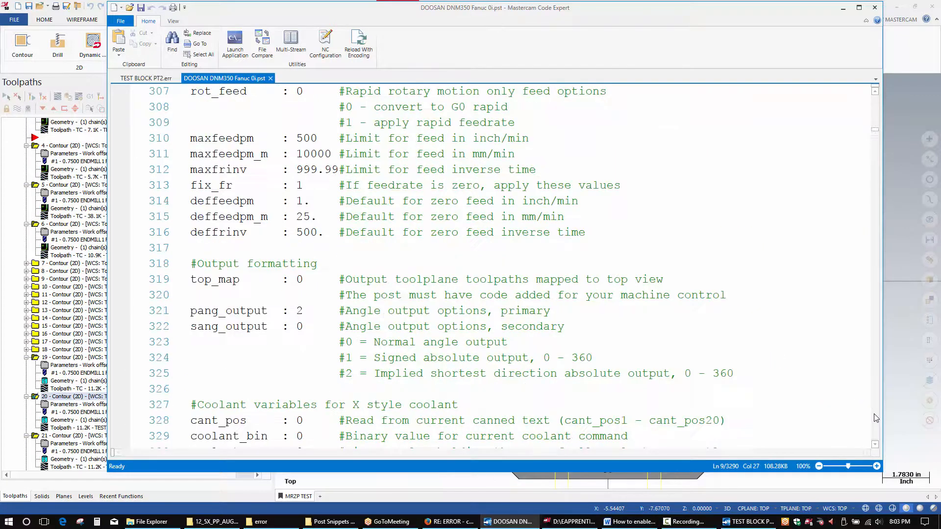
click(874, 415)
click(876, 417)
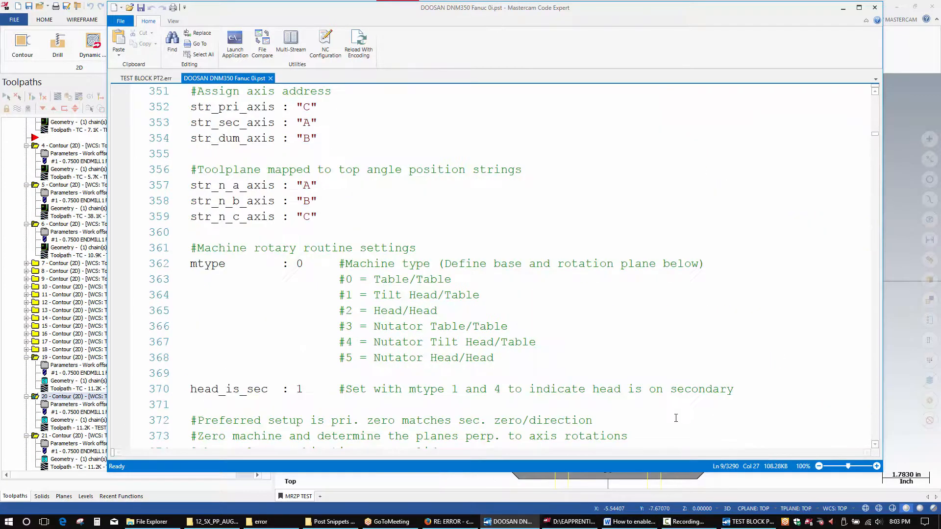
scroll(411, 399, down, 7)
scroll(299, 403, down, 14)
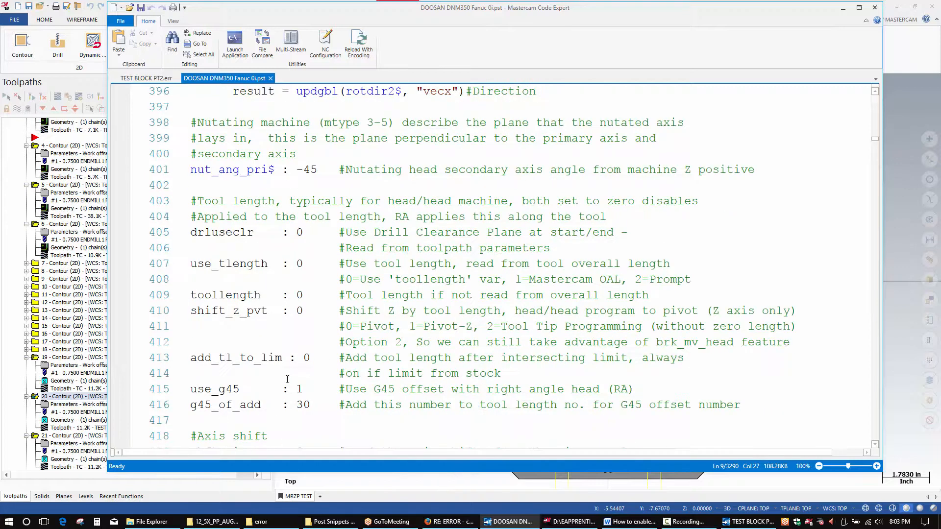
scroll(288, 387, down, 9)
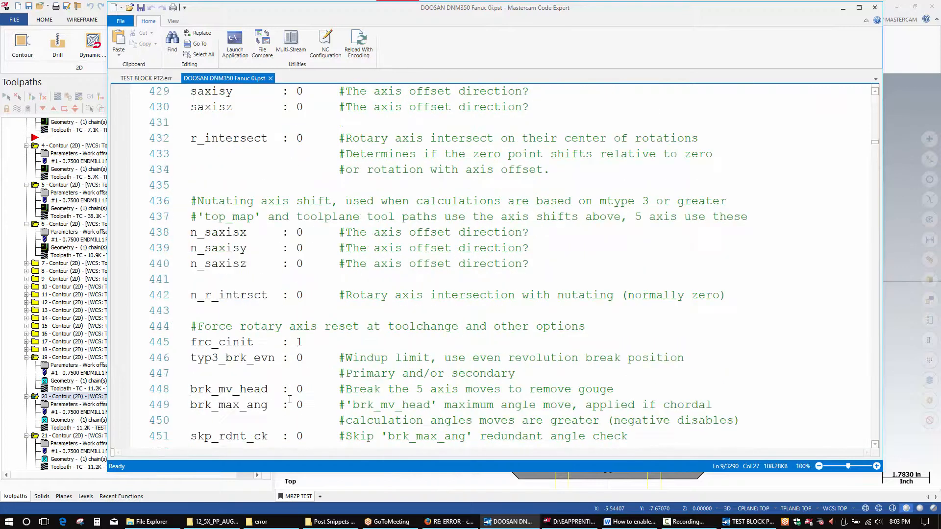
scroll(289, 403, down, 10)
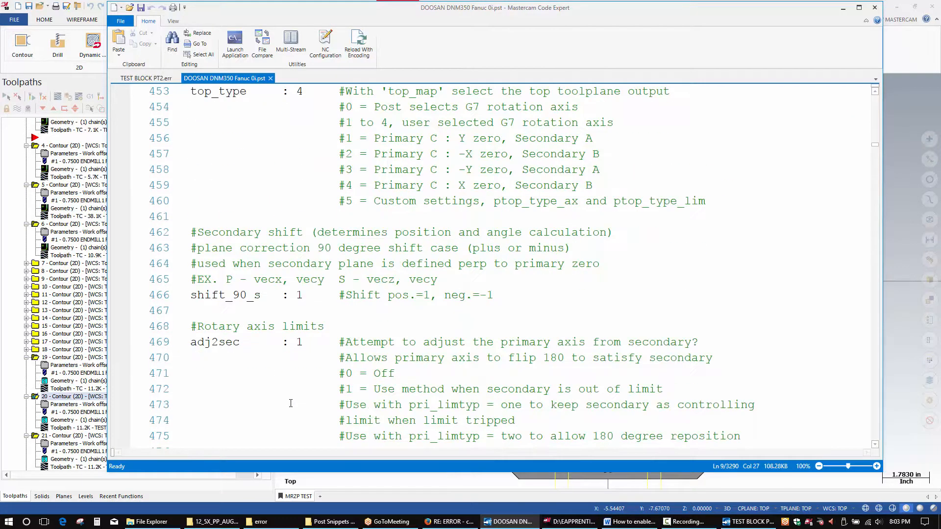
scroll(292, 405, down, 3)
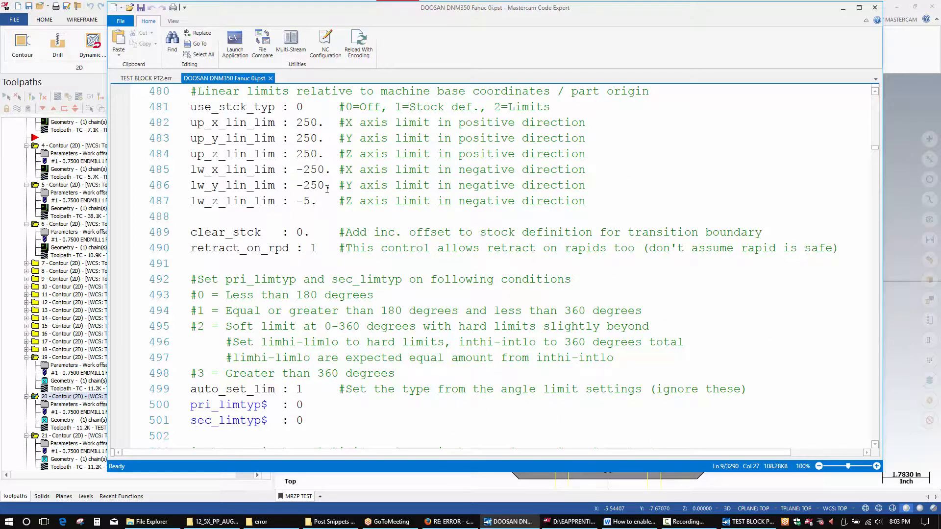
scroll(324, 382, down, 6)
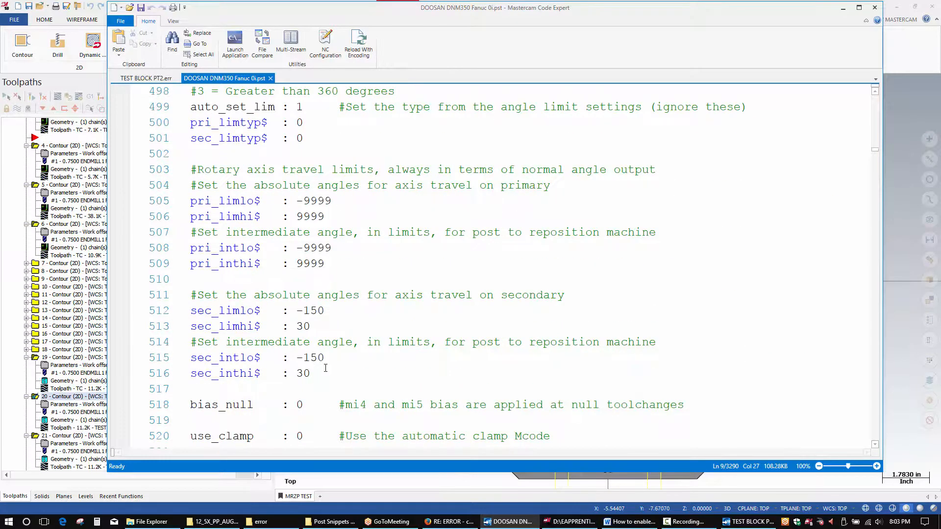
click(327, 314)
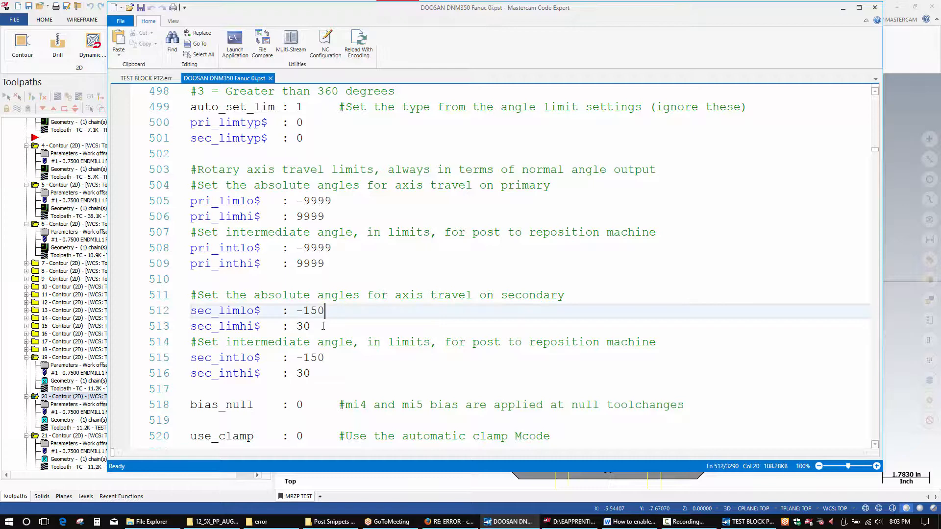
click(332, 325)
scroll(358, 361, down, 1)
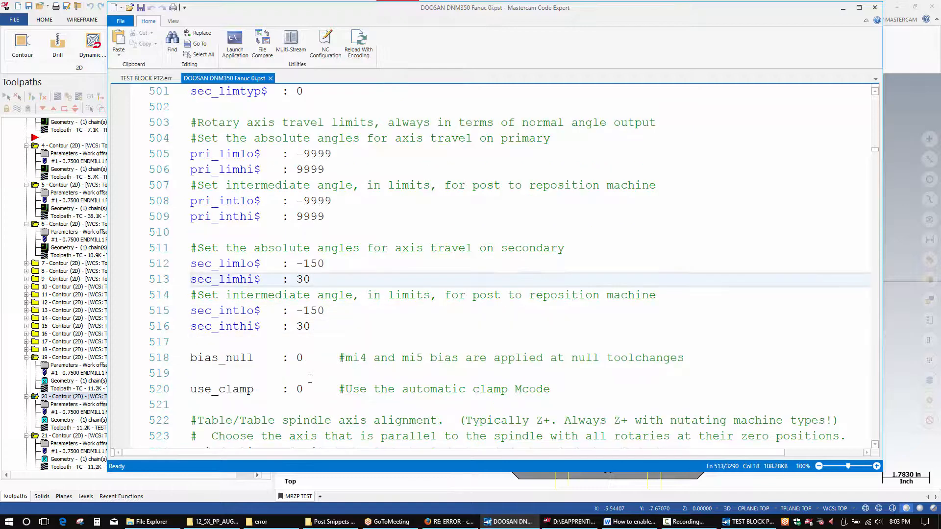
Set bias_null to 1 in the Doosan post and save the file.
click(301, 358)
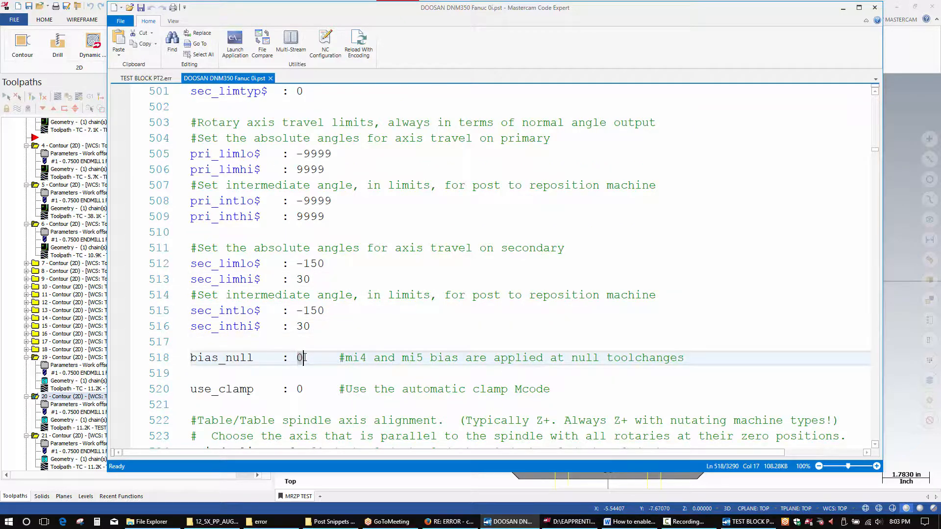
text(1)
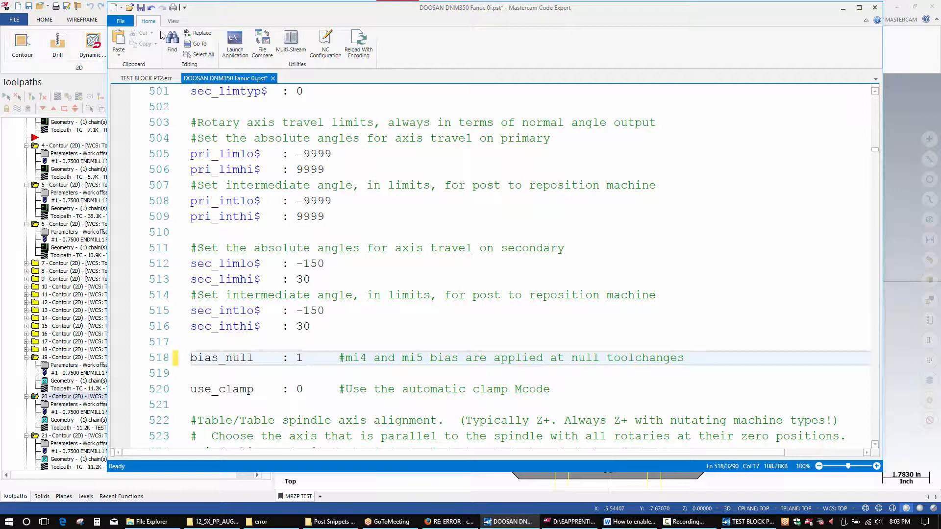
click(140, 8)
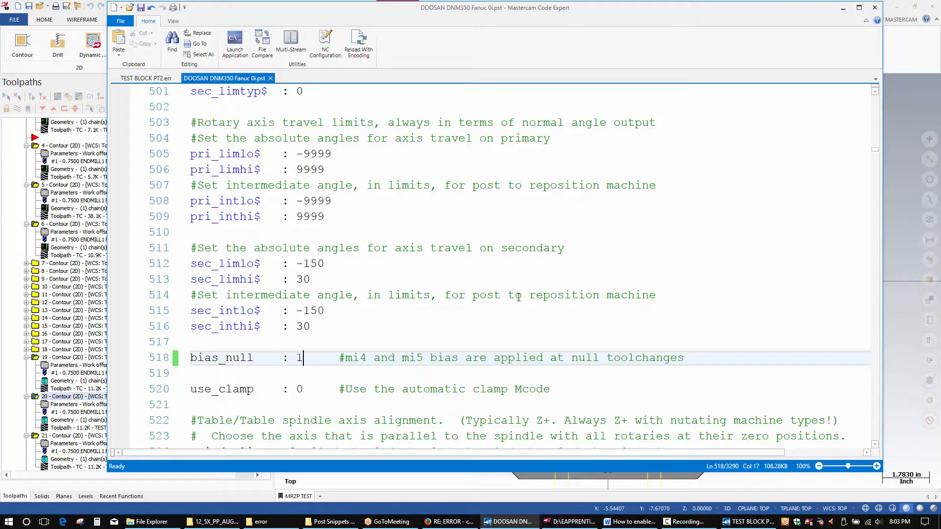
Switch to Mastercam and set operation 20's Misc Values: Initial secondary -30, Nutating bias 0 and Secondary axis 0.
click(63, 406)
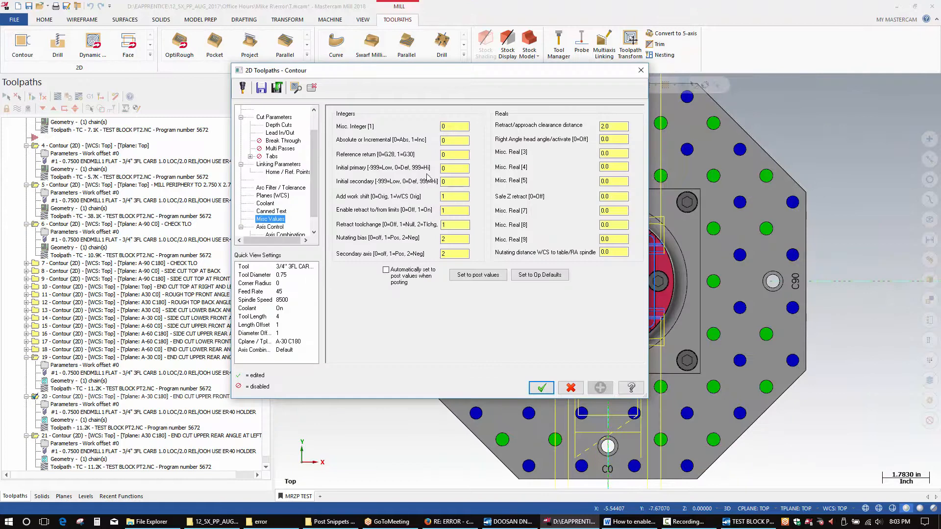
click(445, 170)
double_click(447, 181)
double_click(456, 254)
text(0)
key(shift+Tab)
text(0)
click(601, 389)
double_click(443, 182)
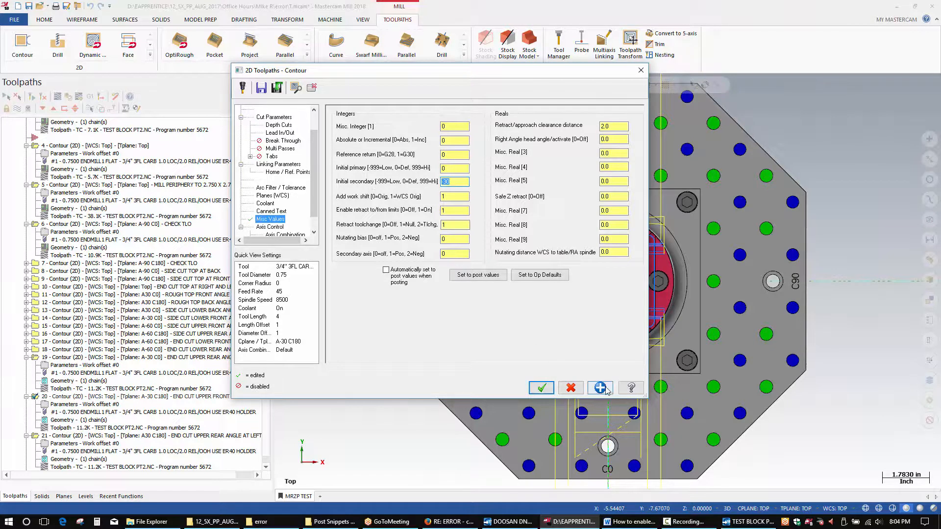
click(541, 388)
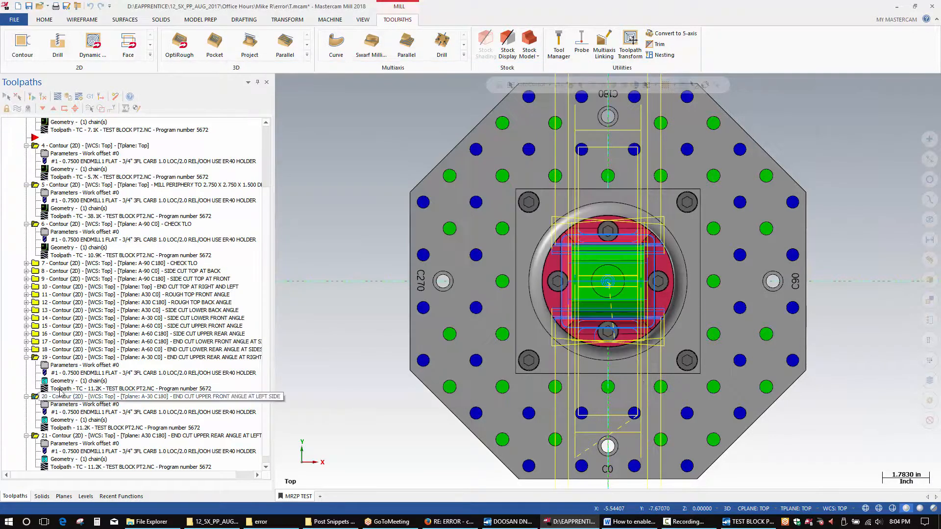
Set contour operation 21's Misc Values to Initial secondary 30, Nutating bias 0 and Secondary axis 0.
click(60, 443)
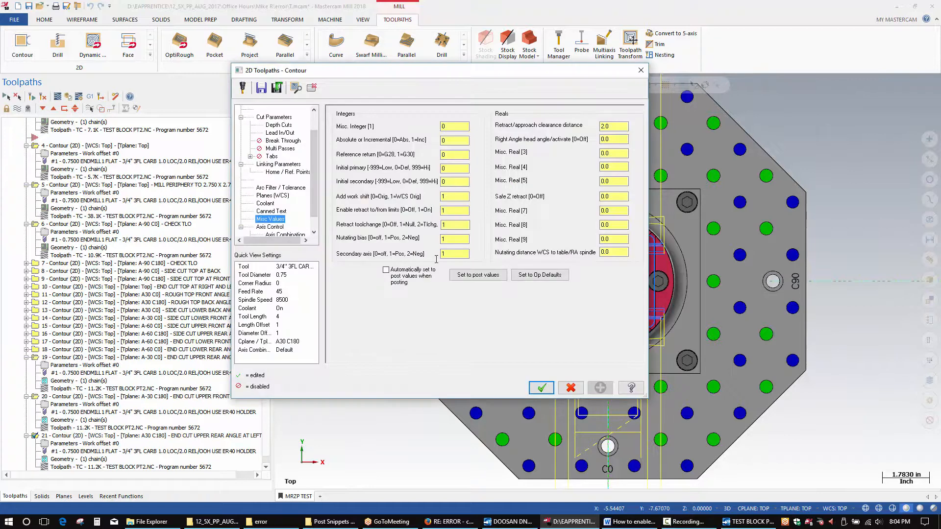
double_click(440, 254)
text(0)
key(shift+Tab)
double_click(445, 181)
text(30)
click(542, 389)
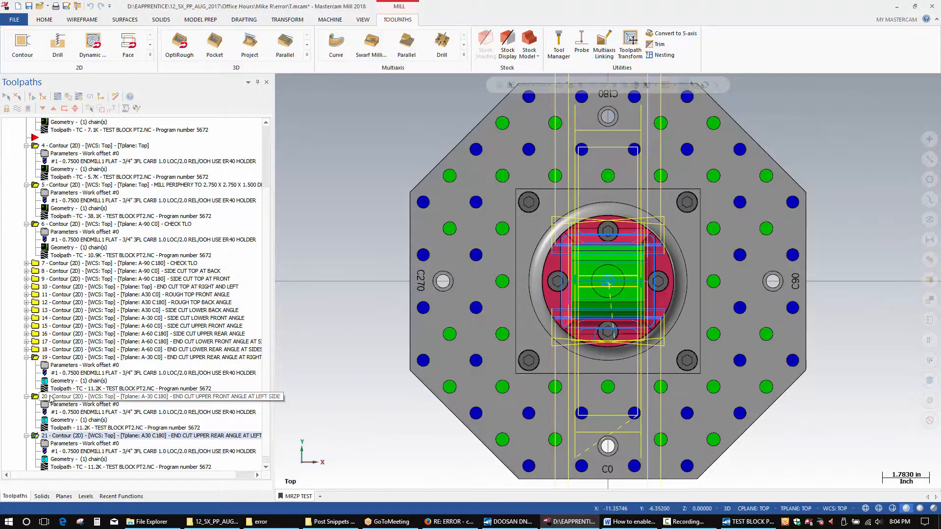
Select operations 20 and 21, post only those two, and reload TEST BLOCK PT2.NC in Code Expert.
click(51, 398)
click(35, 98)
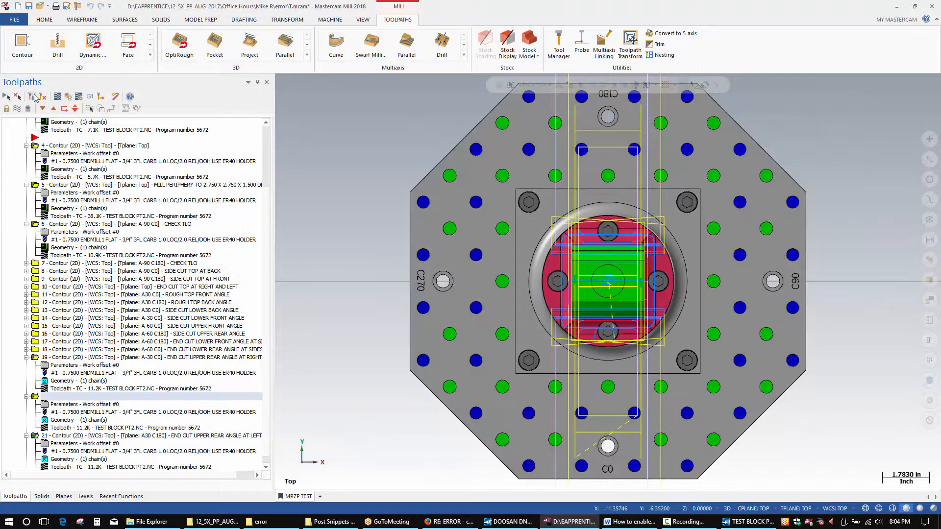
click(90, 97)
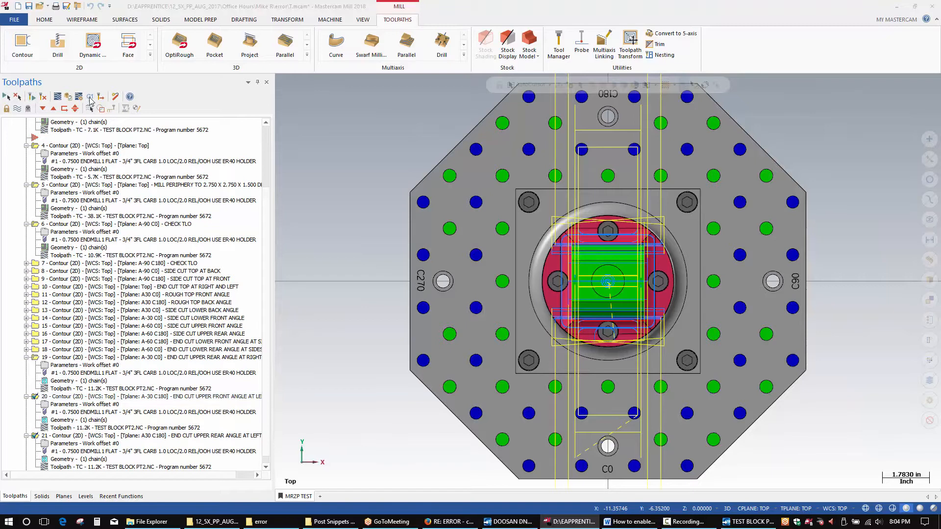
click(402, 253)
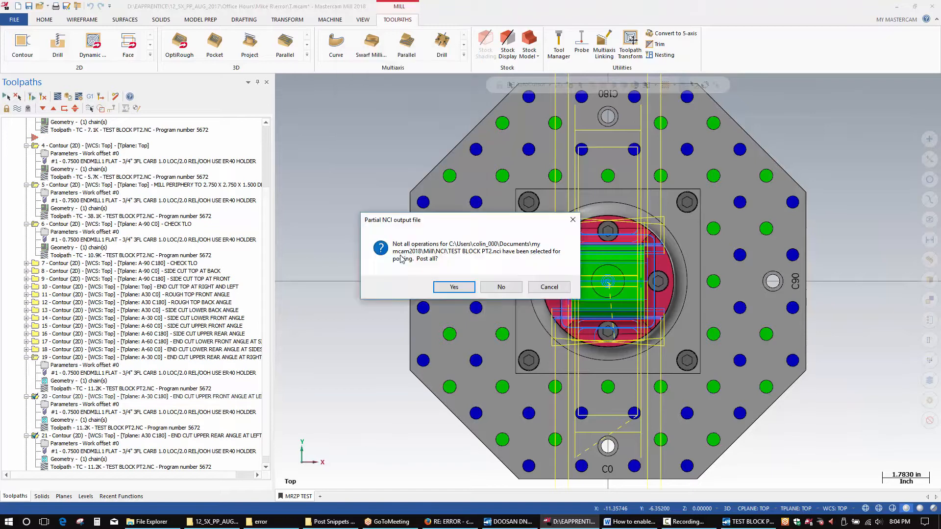
click(454, 287)
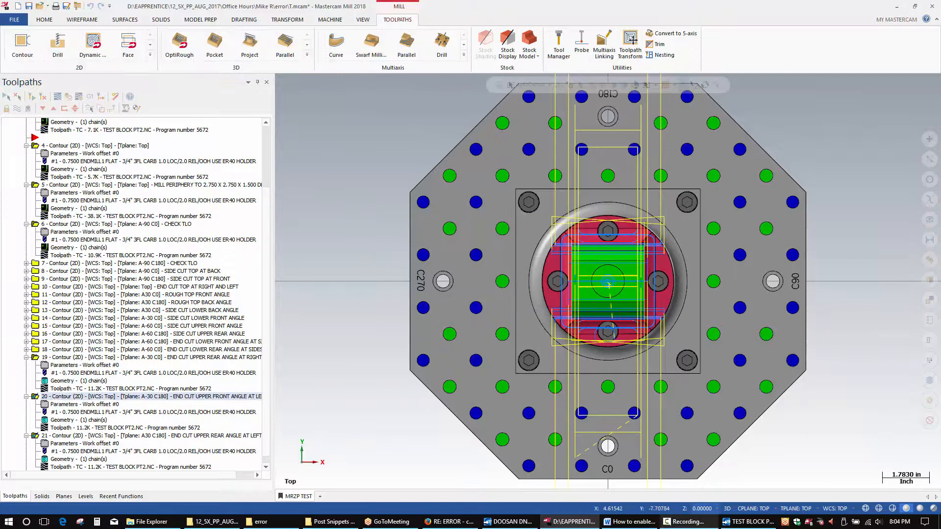
click(741, 524)
click(509, 300)
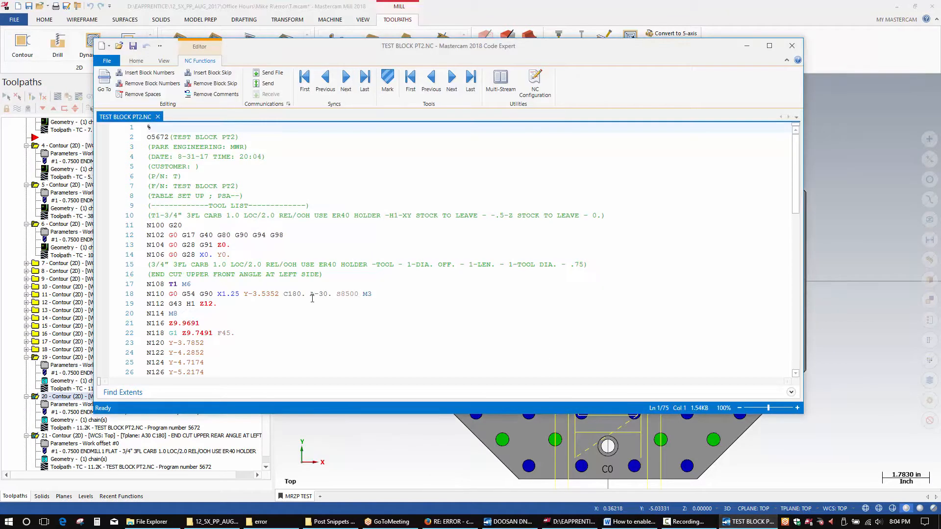
Compare the C and A rotary positions on the first positioning lines of operations 20 and 21 in the NC code.
drag(311, 295, 333, 300)
scroll(336, 300, down, 9)
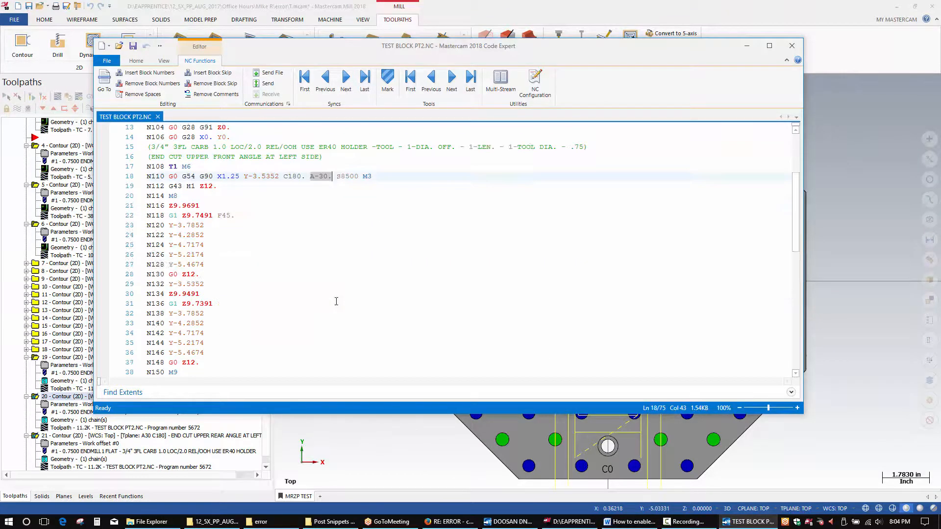
drag(302, 324, 333, 298)
click(333, 344)
scroll(299, 364, up, 9)
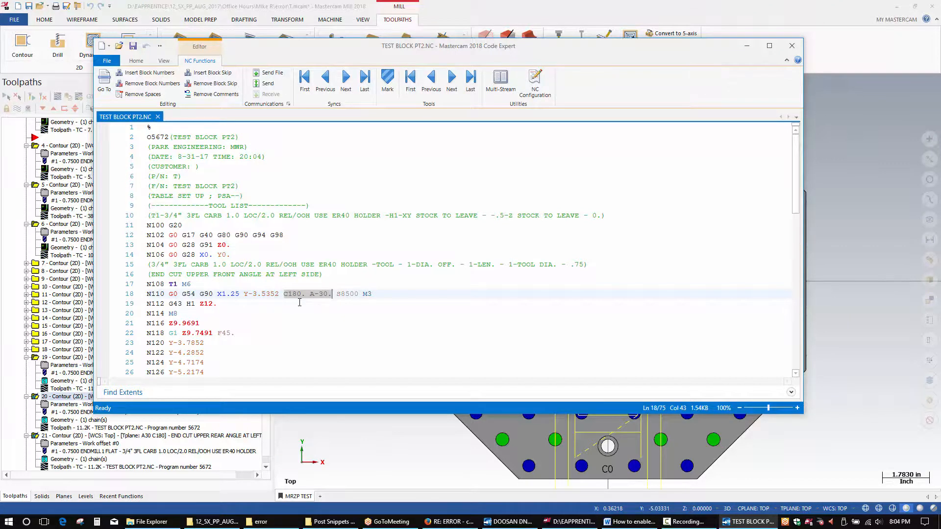
scroll(300, 303, down, 10)
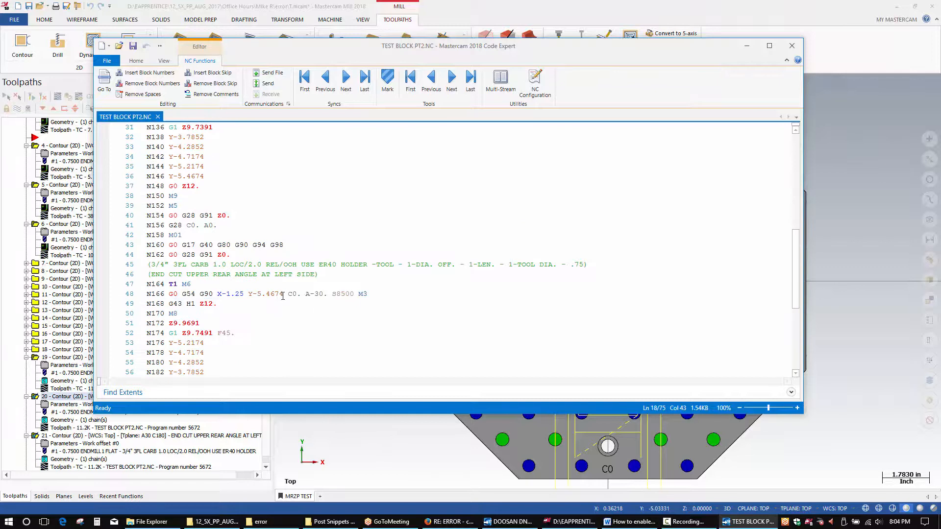
drag(283, 295, 327, 297)
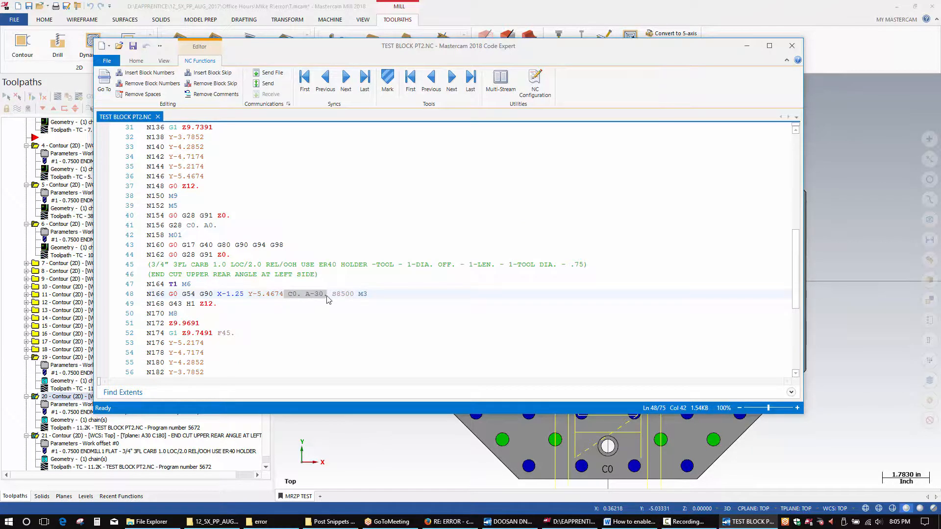
click(297, 294)
Switch to the DOOSAN DNM350 Fanuc 0i.pst file, set adj2sec to 2 under Rotary axis limits, and save it.
click(507, 522)
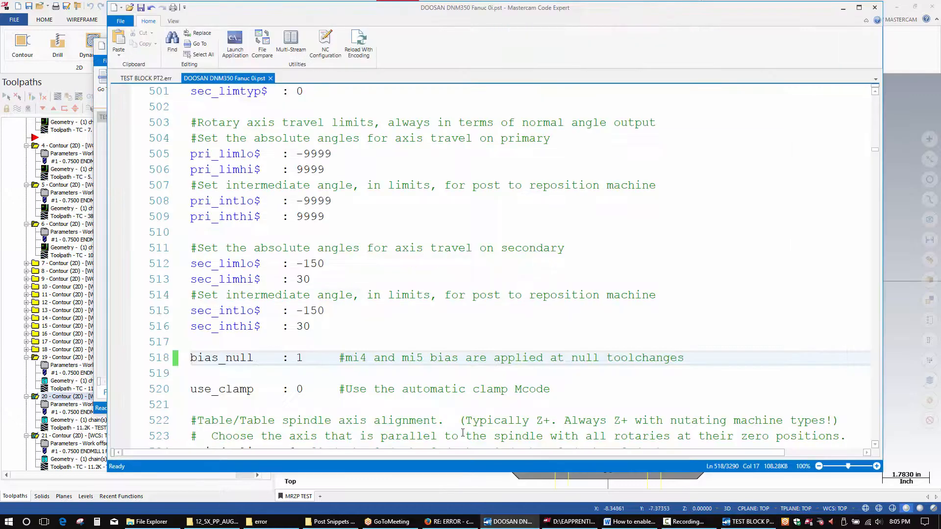
click(390, 340)
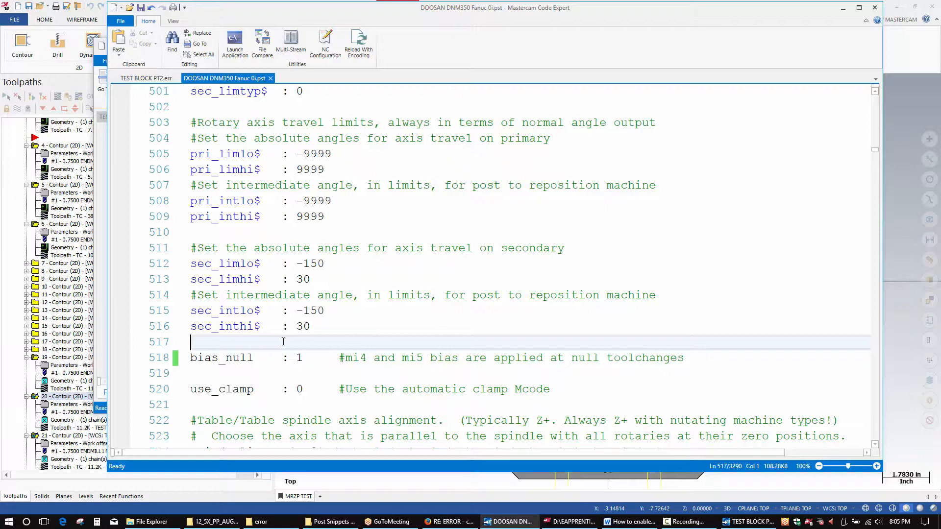
scroll(291, 357, up, 1)
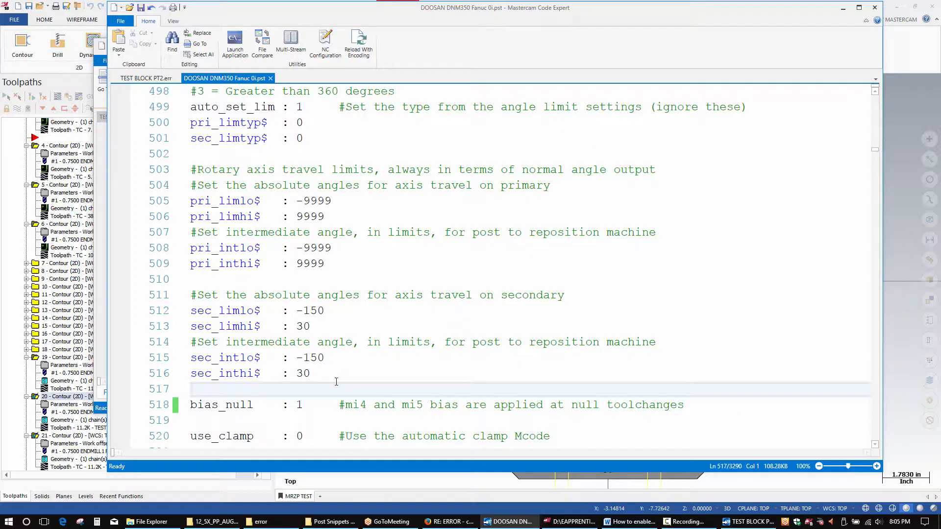
scroll(329, 372, up, 13)
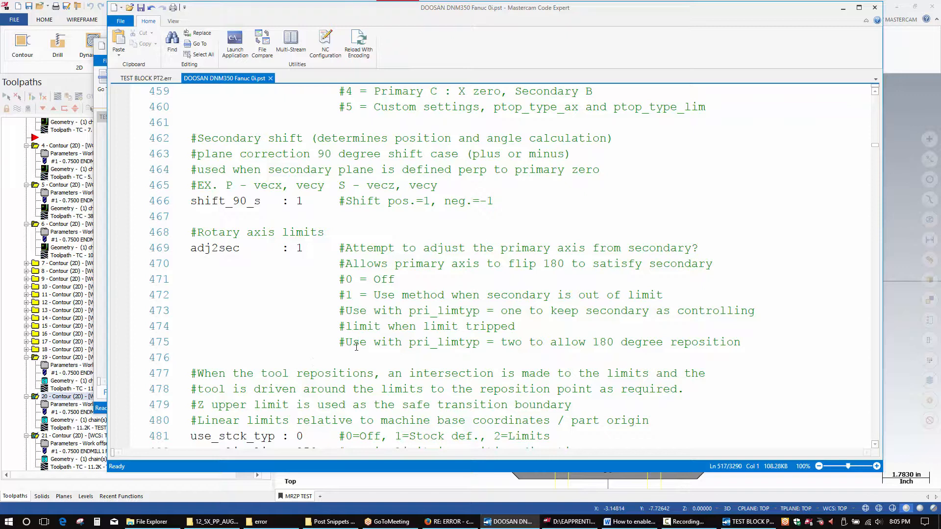
click(304, 250)
drag(301, 249, 295, 249)
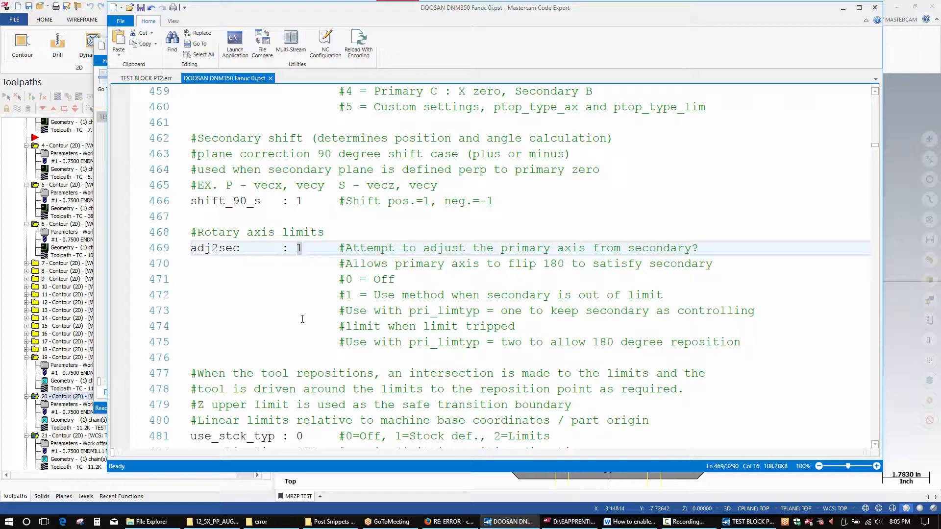
text(2)
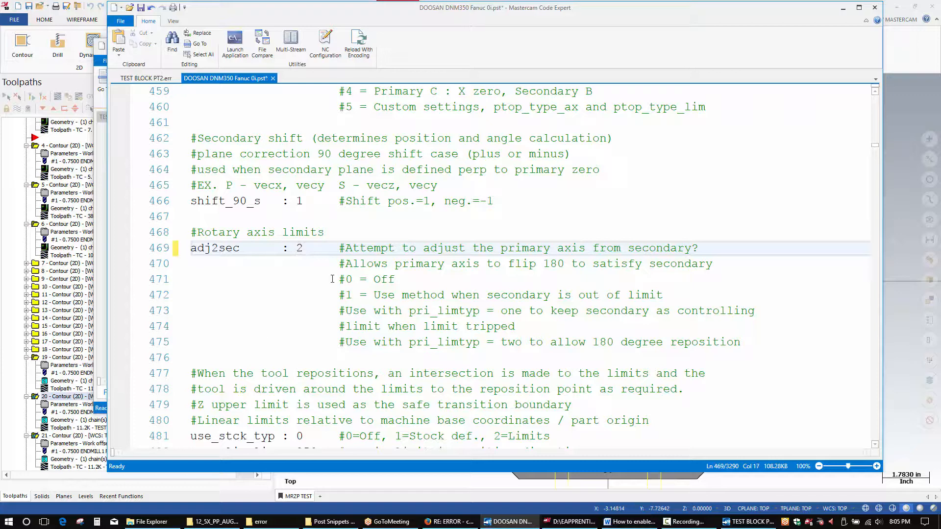
double_click(228, 248)
click(302, 250)
click(309, 289)
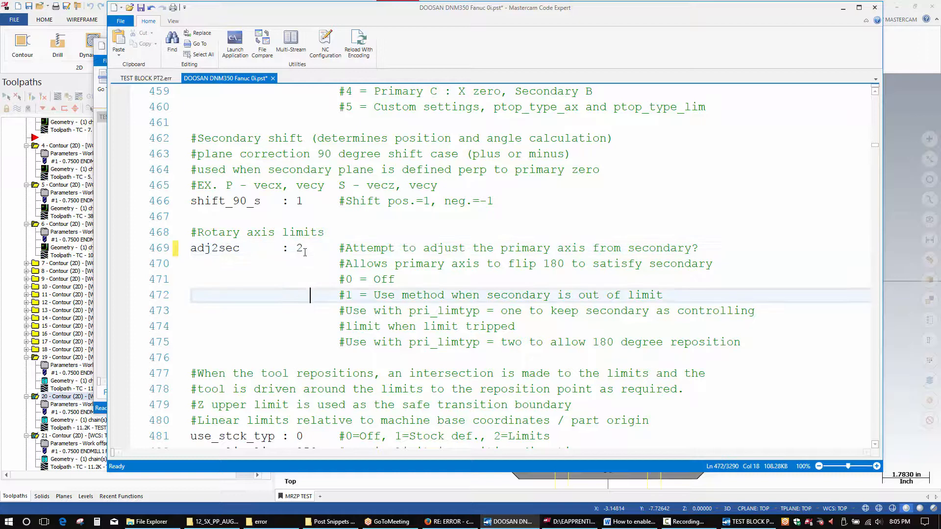
click(305, 251)
click(141, 8)
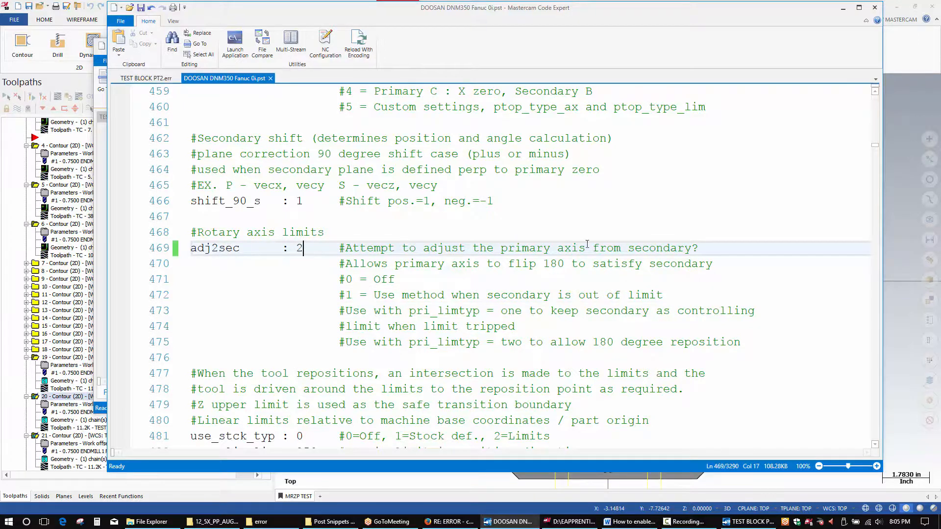
Return to Mastercam, repost only operations 20 and 21, and reload TEST BLOCK PT2.NC in Code Expert.
click(887, 300)
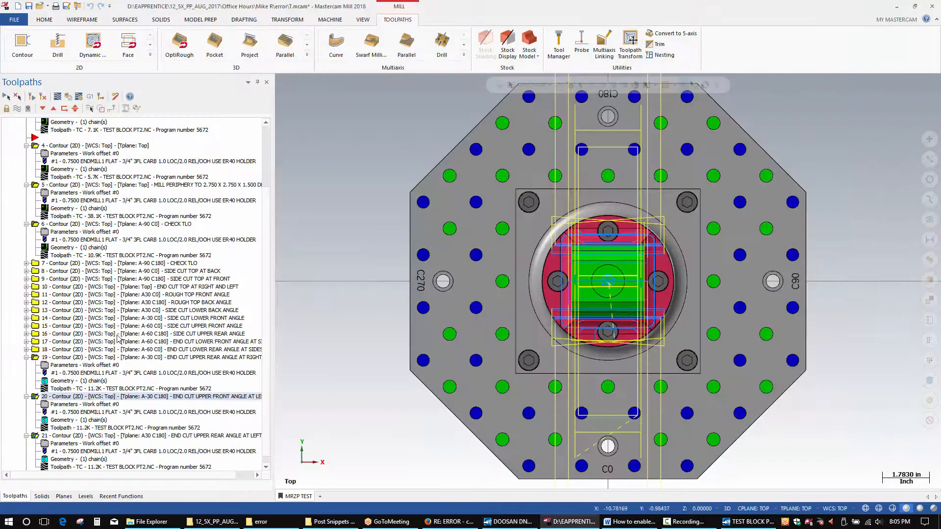
click(91, 97)
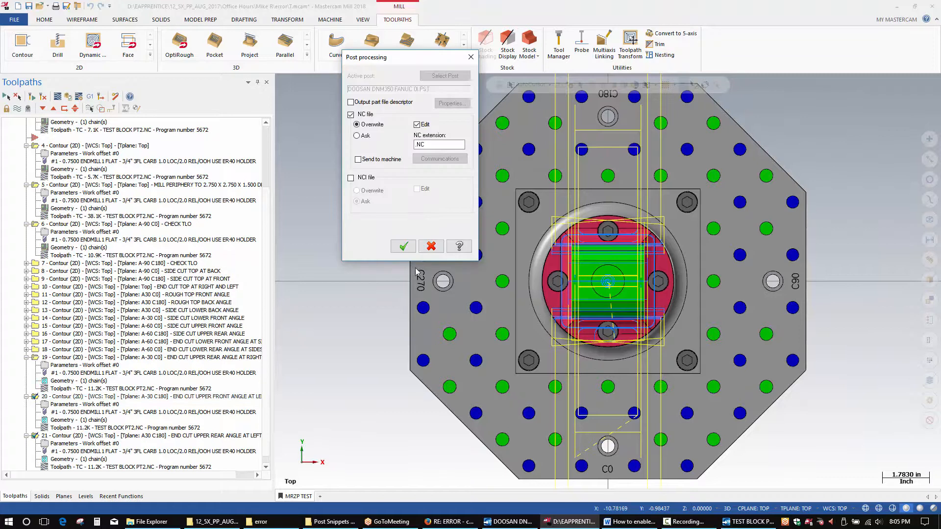
click(403, 246)
click(494, 290)
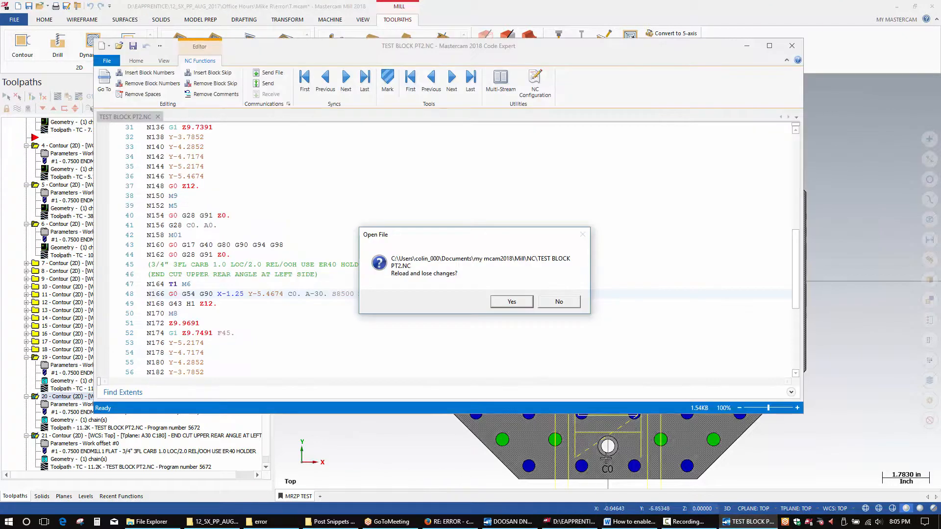
click(513, 302)
Check the C and A rotary positions on line N166 of operation 21 in the reposted code.
scroll(370, 315, down, 12)
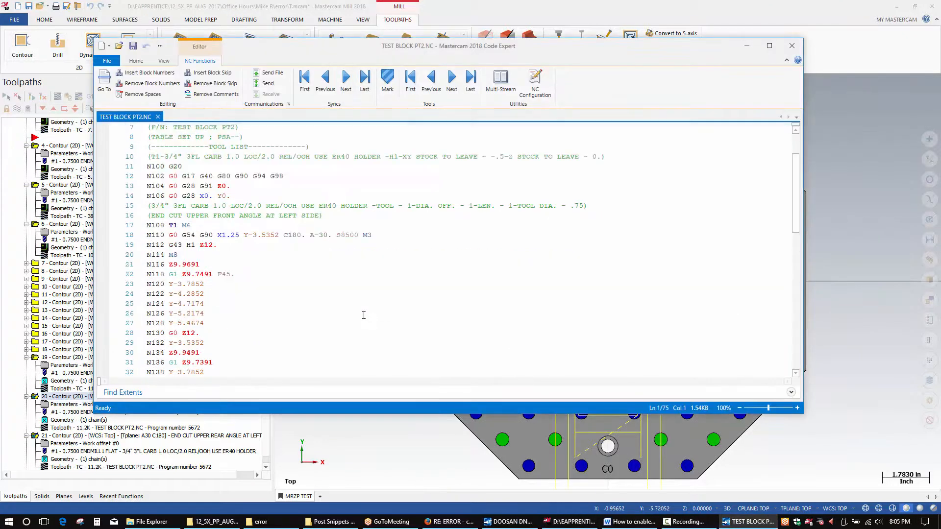
click(310, 234)
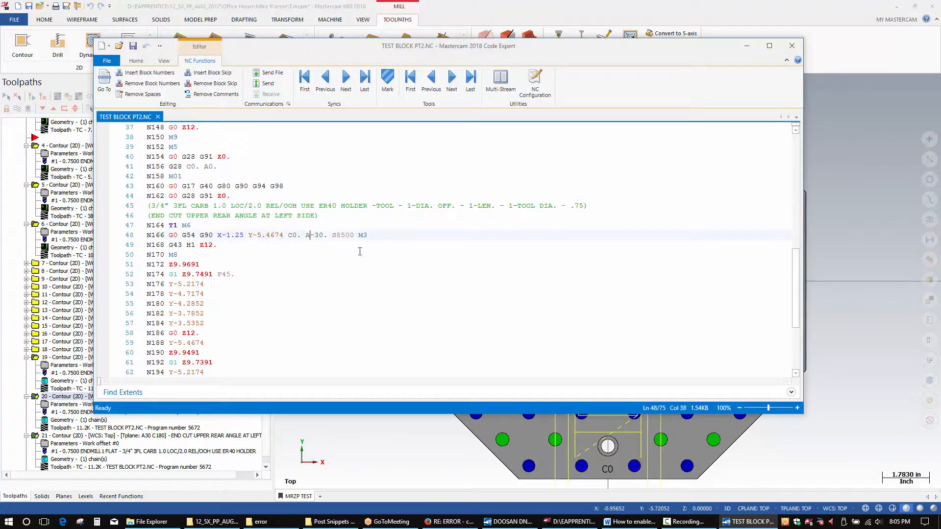
drag(287, 234, 327, 235)
Switch back to Mastercam and set the Secondary axis integer to 1 in operation 21's Misc Values.
click(45, 404)
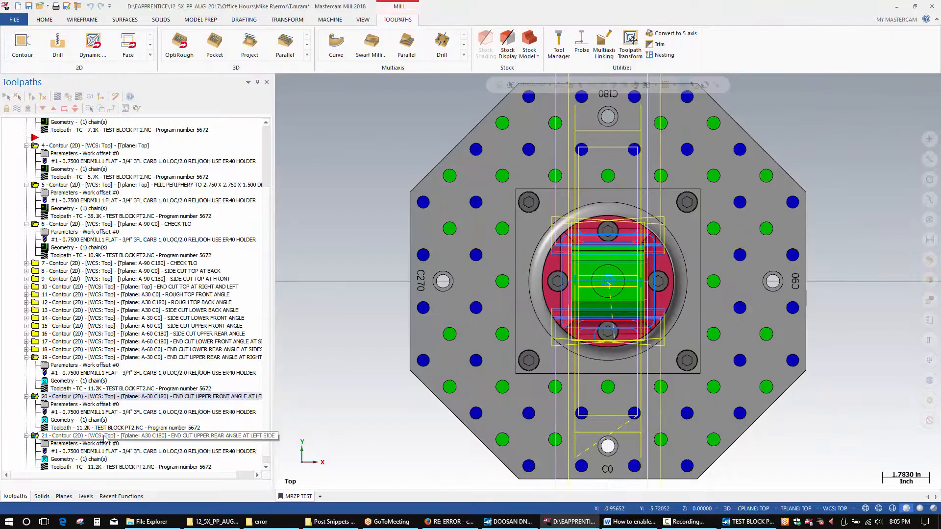
click(140, 395)
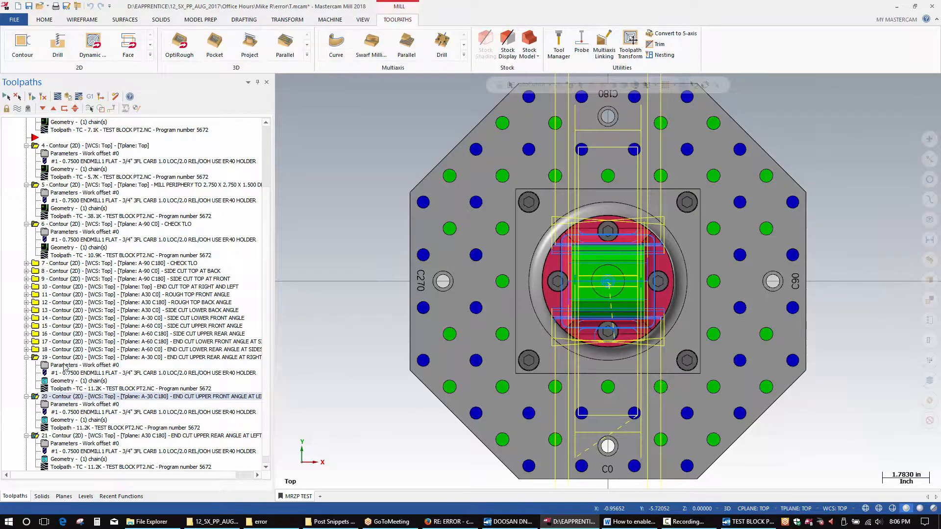
click(53, 437)
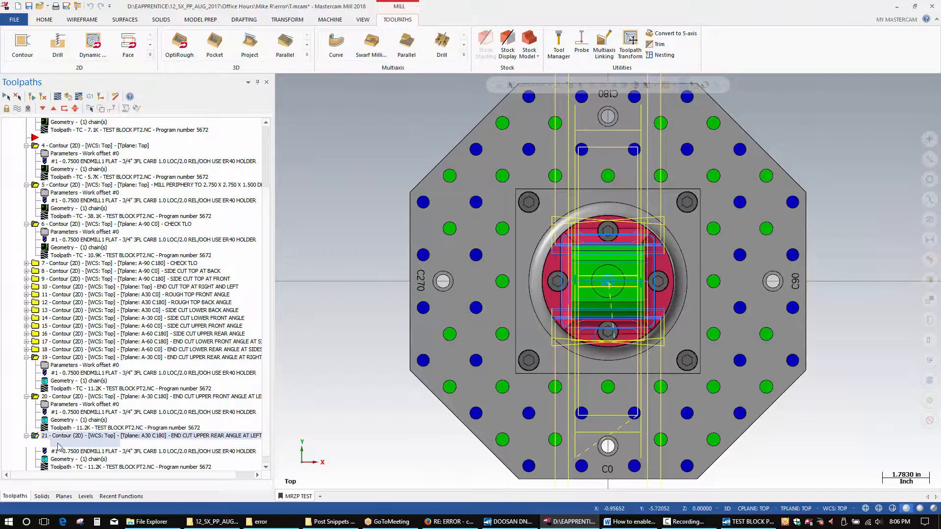
click(78, 444)
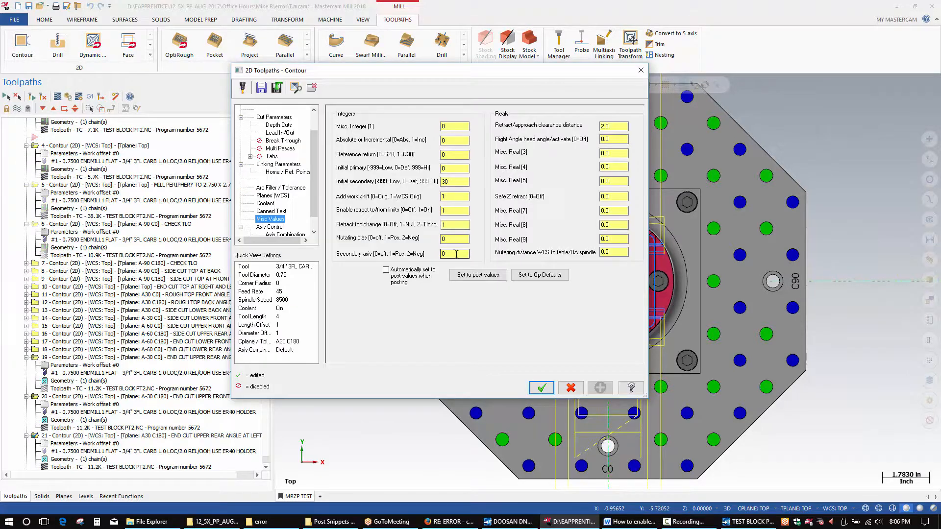
double_click(456, 254)
text(1)
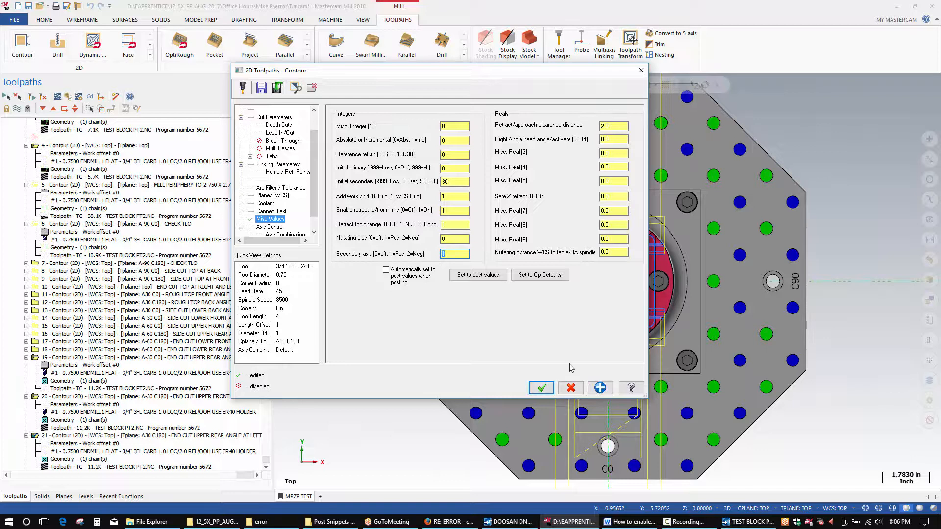
click(541, 389)
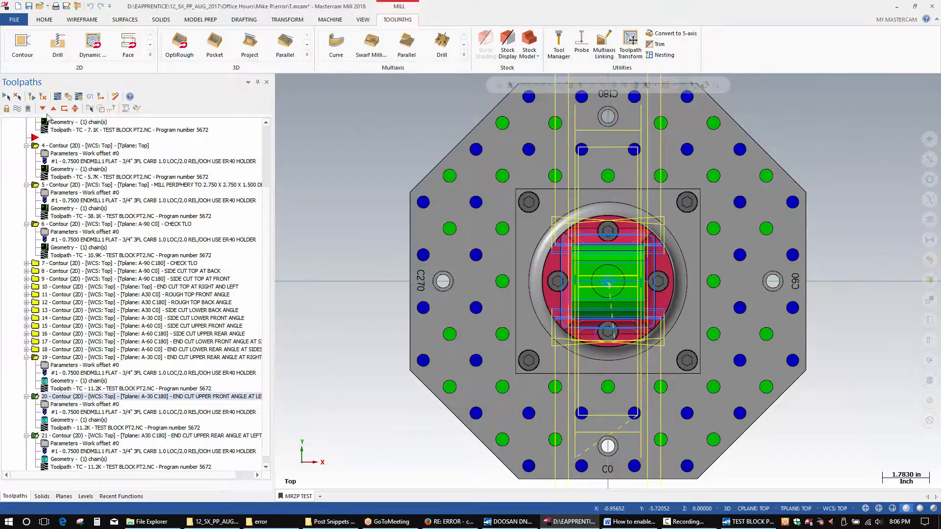
Repost only operations 20 and 21, open the posting error log, and reload TEST BLOCK PT2.NC in Code Expert.
click(89, 96)
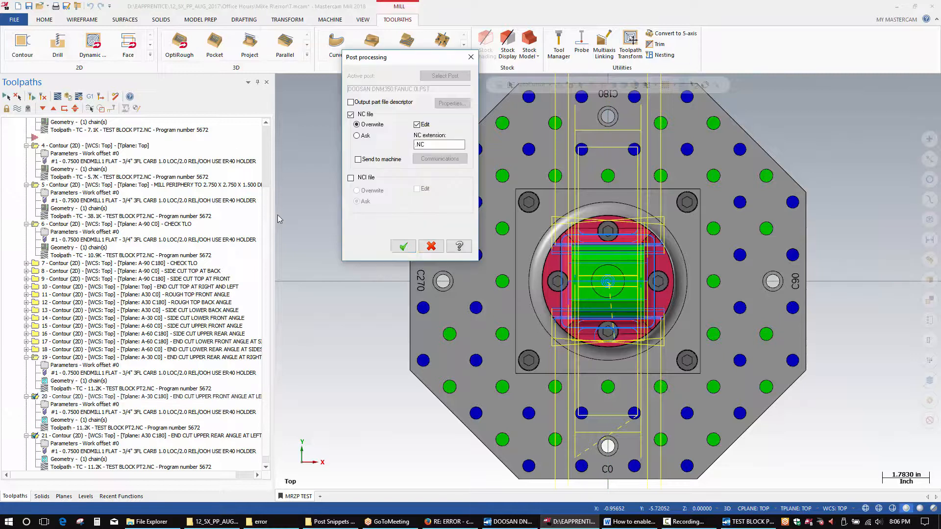
click(401, 247)
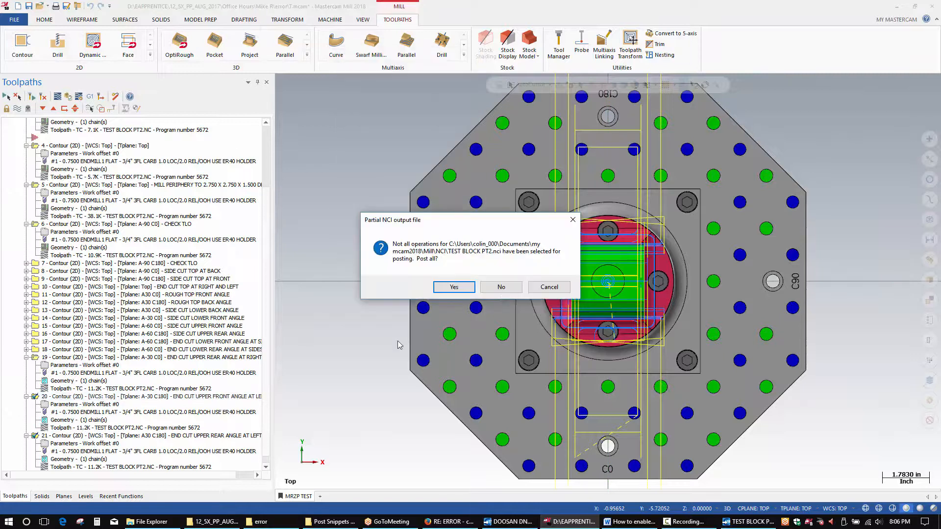
click(501, 294)
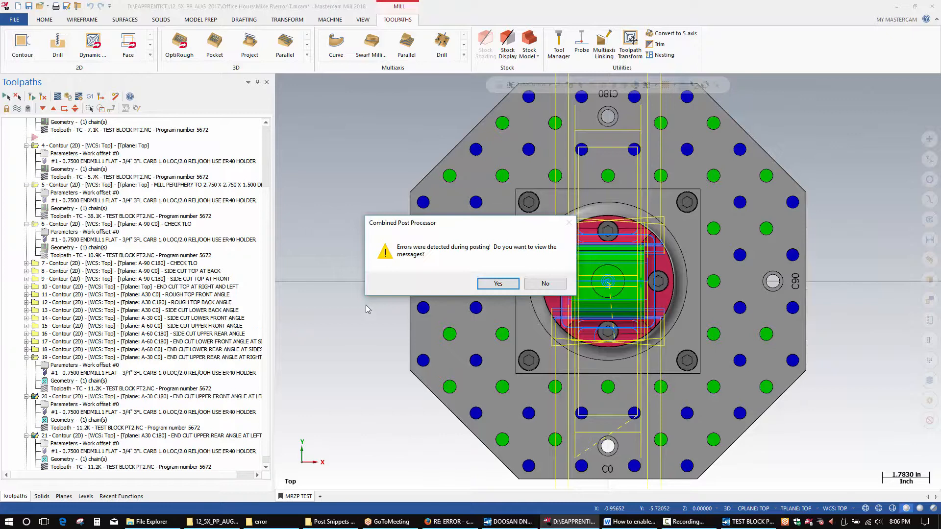
click(510, 287)
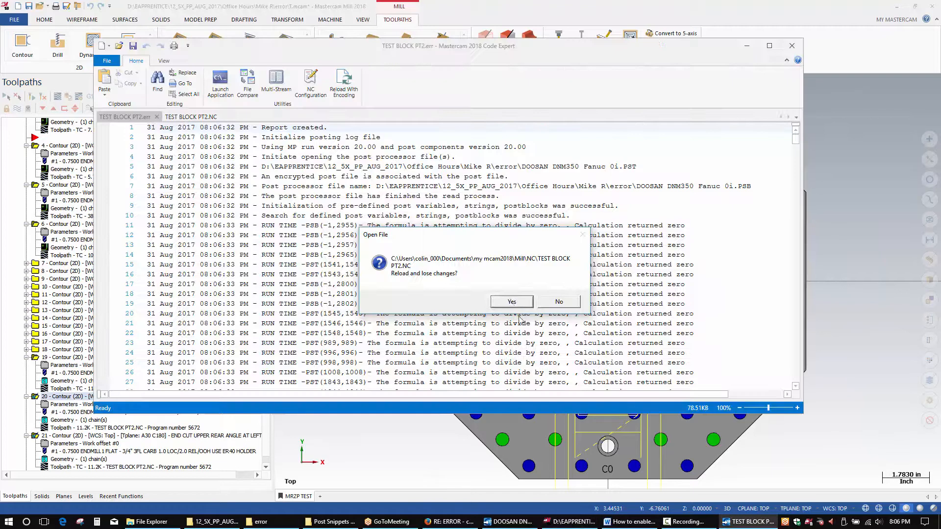
click(513, 302)
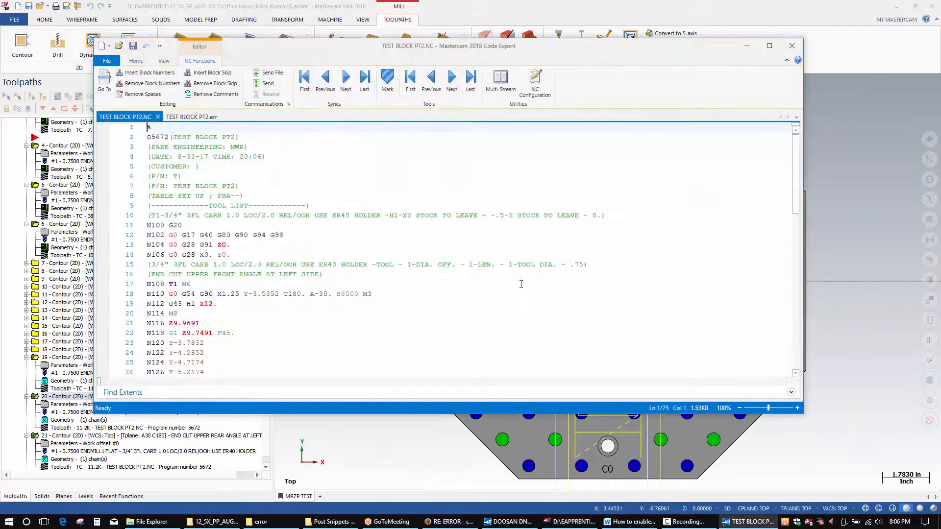
Look through the run-time messages in TEST BLOCK PT2.err, then go back to the NC file and minimize Code Expert.
click(190, 118)
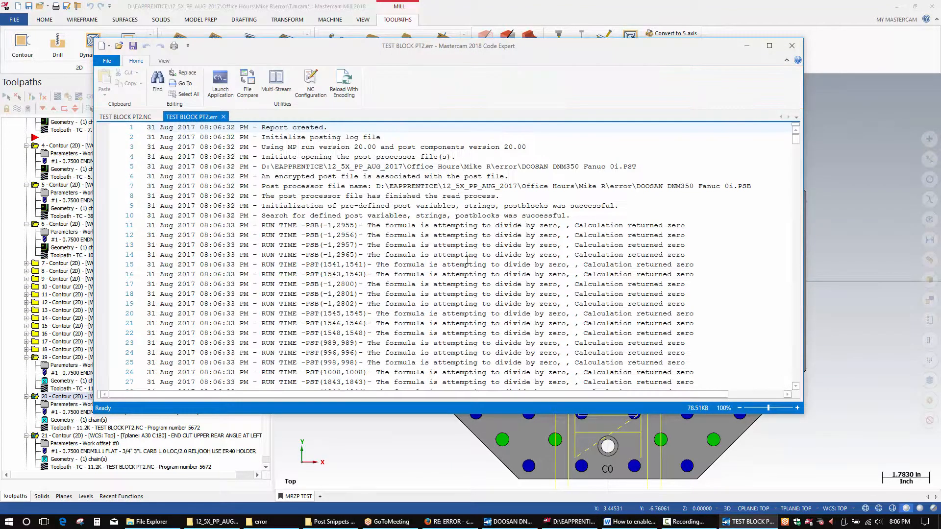
scroll(463, 277, down, 20)
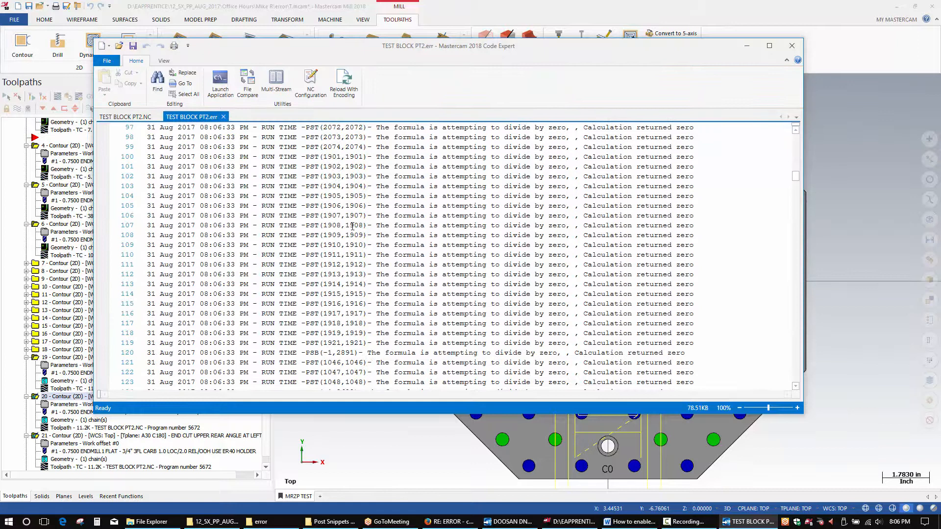
scroll(349, 334, down, 20)
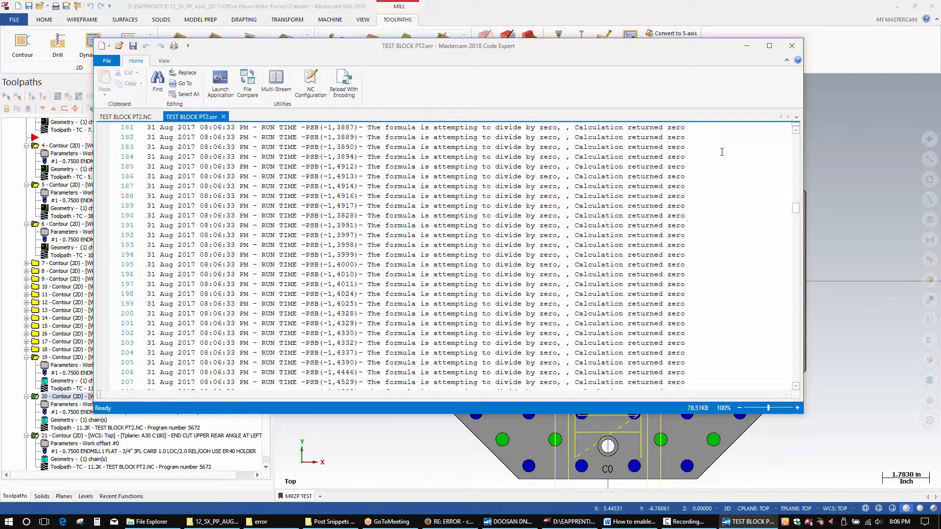
drag(796, 209, 789, 134)
click(140, 117)
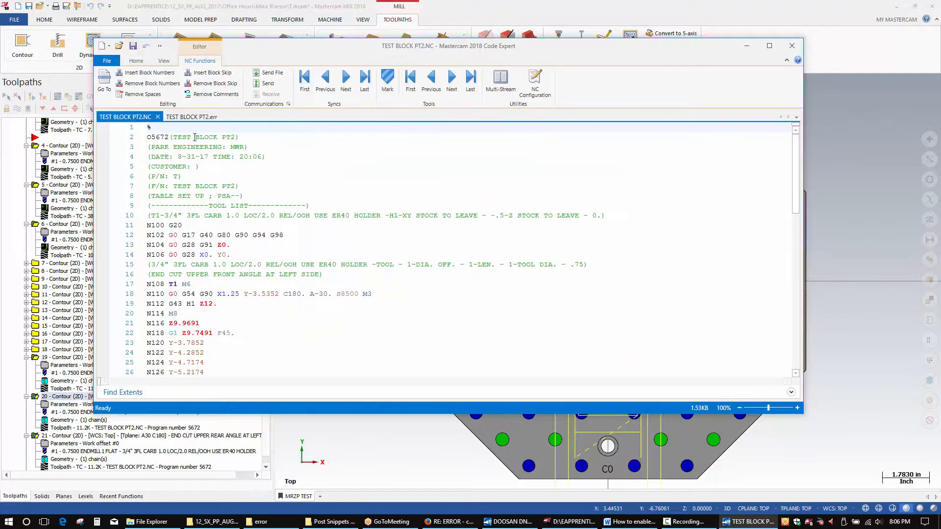
click(747, 46)
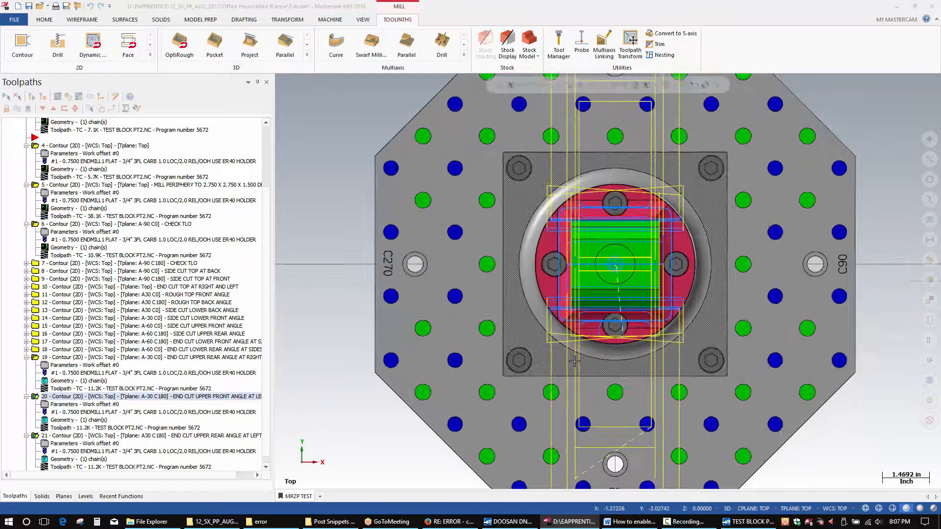
Set the Initial primary integer to 180 in operation 21's Misc Values and accept the parameters.
scroll(742, 349, down, 2)
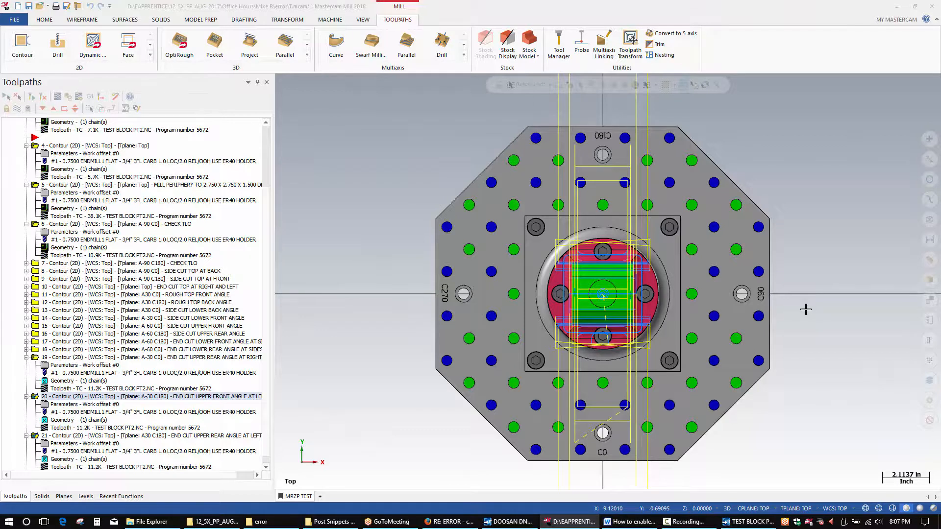
click(51, 445)
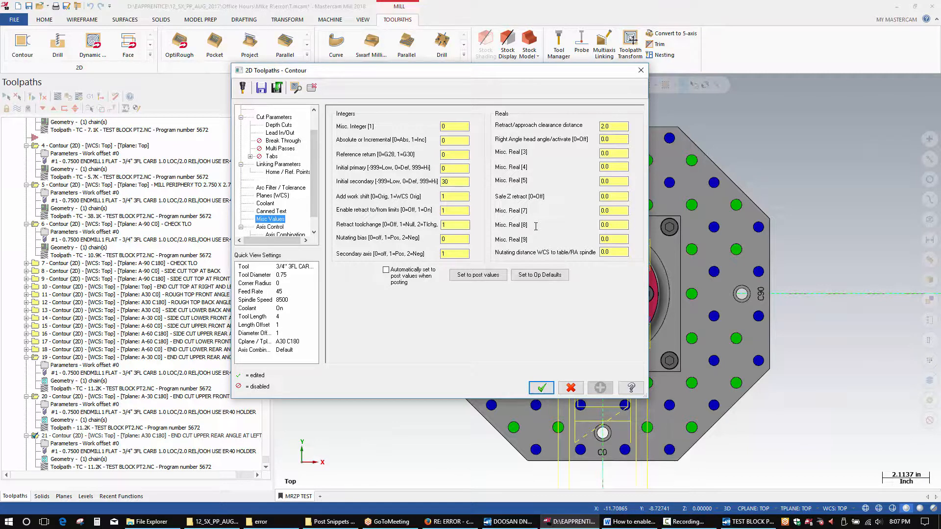
click(454, 253)
click(446, 168)
text(180)
key(Return)
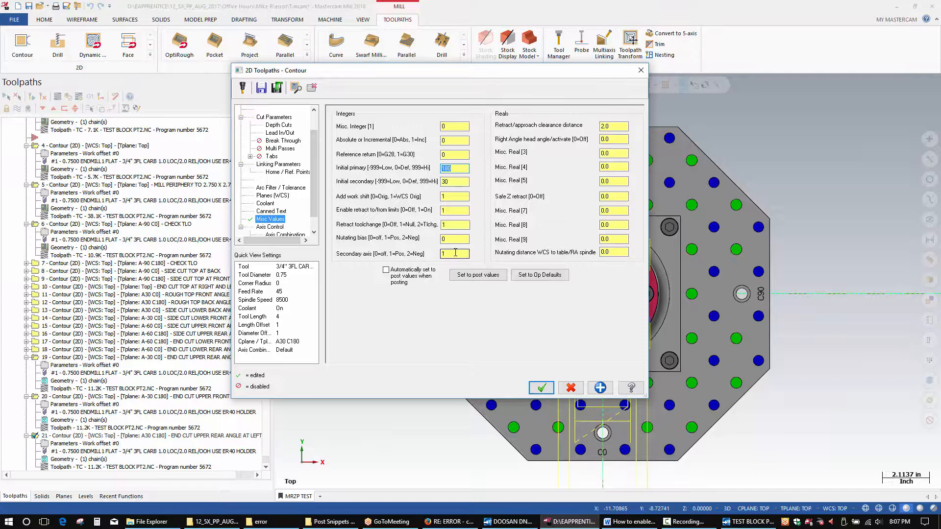
click(539, 388)
Select operation 20 together with 21, repost just these two operations, and reload TEST BLOCK PT2.NC.
click(43, 398)
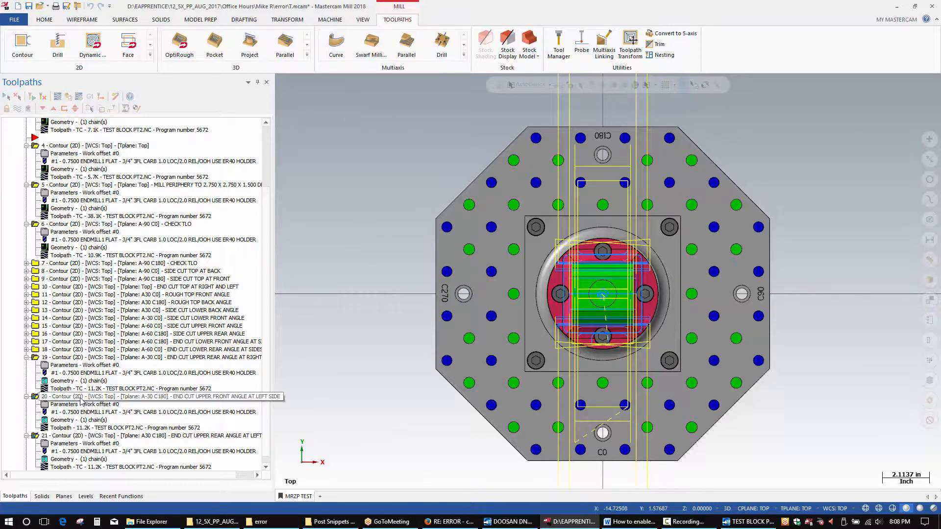
click(81, 398)
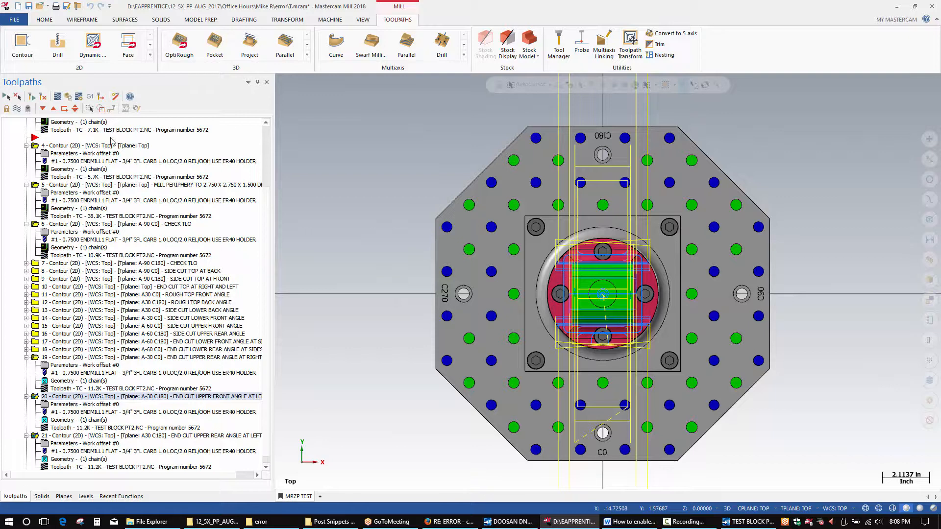
click(90, 96)
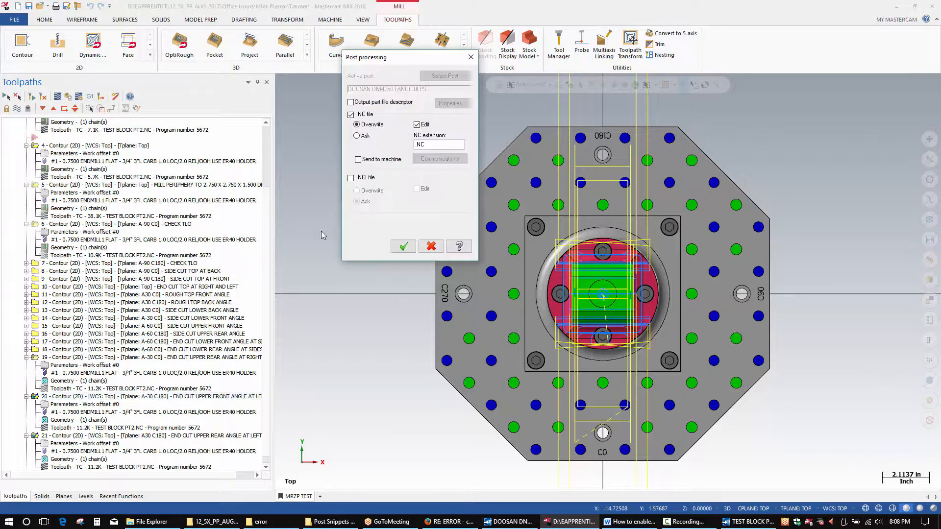
click(405, 247)
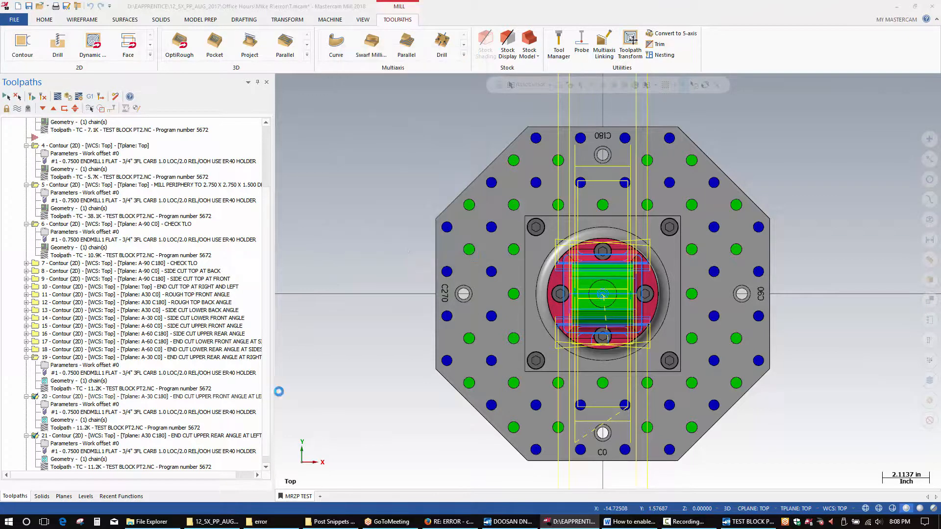
click(497, 288)
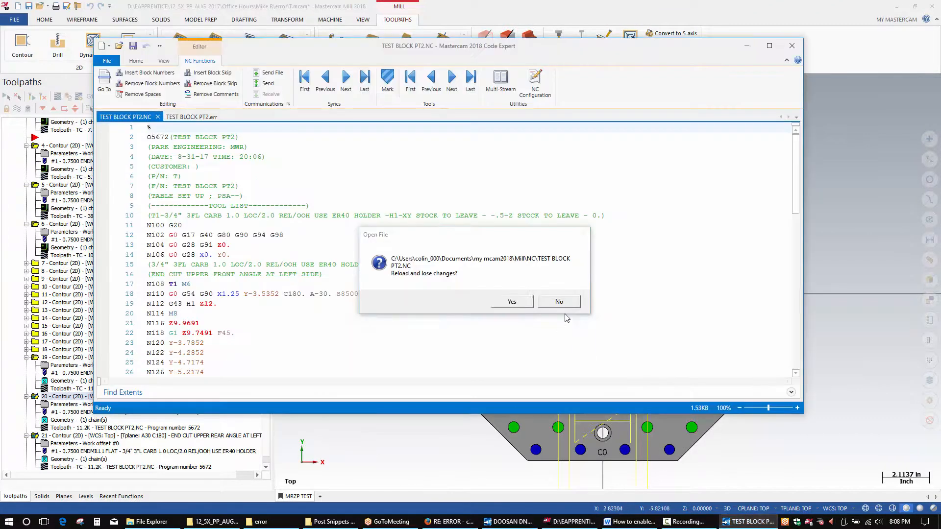
click(512, 302)
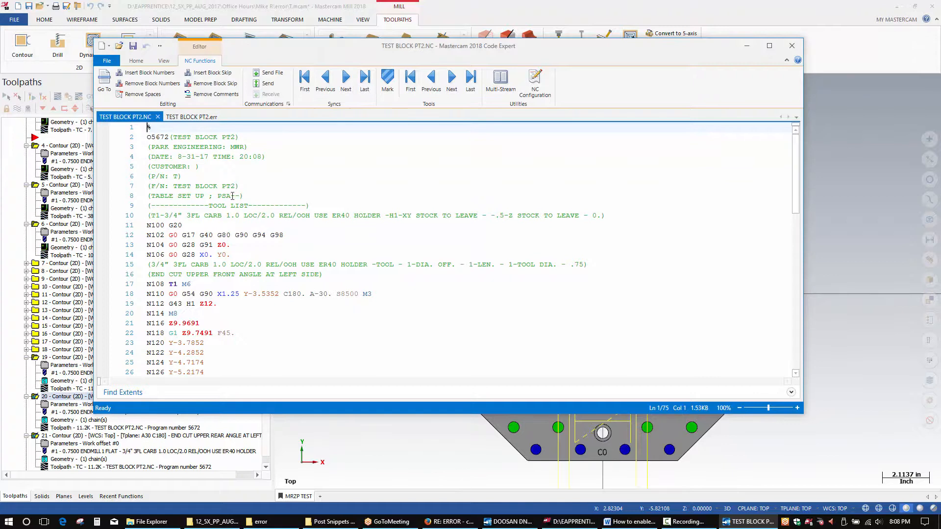
Close Code Expert and post operations 20 and 21 once more without posting all operations.
click(792, 47)
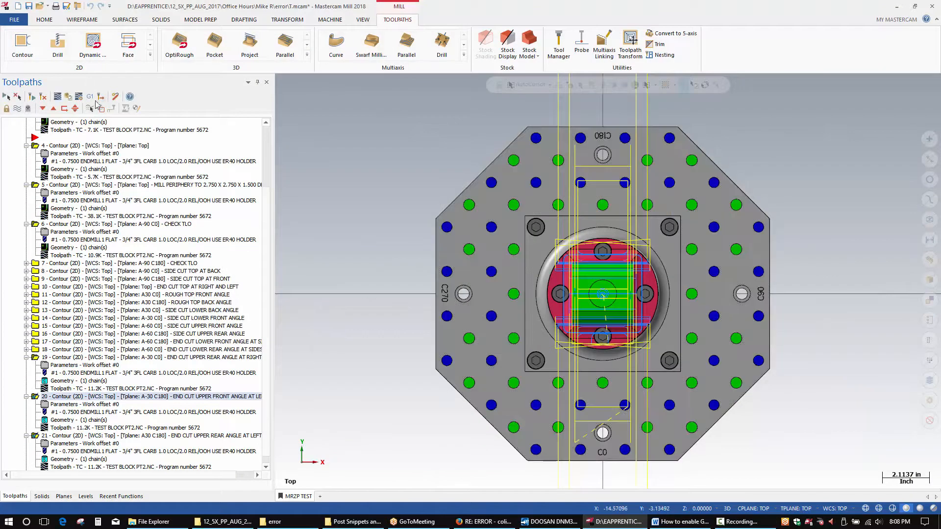
click(89, 97)
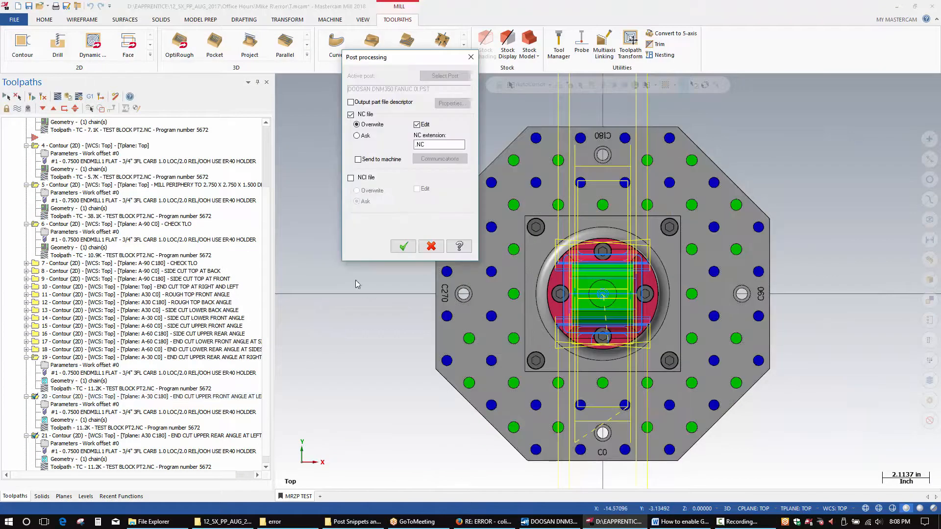
click(404, 249)
click(503, 288)
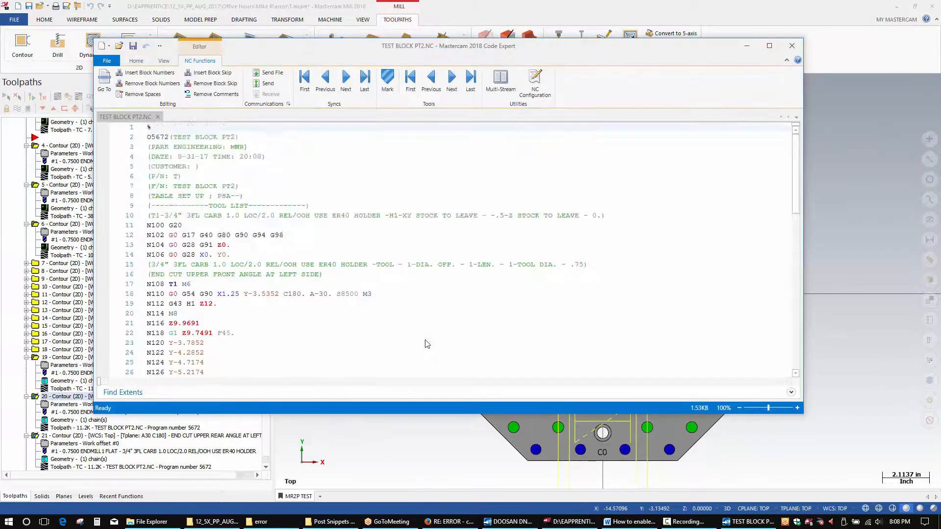
Check the C and A rotary positions on lines N166 and N110 of the reposted code.
scroll(420, 345, down, 8)
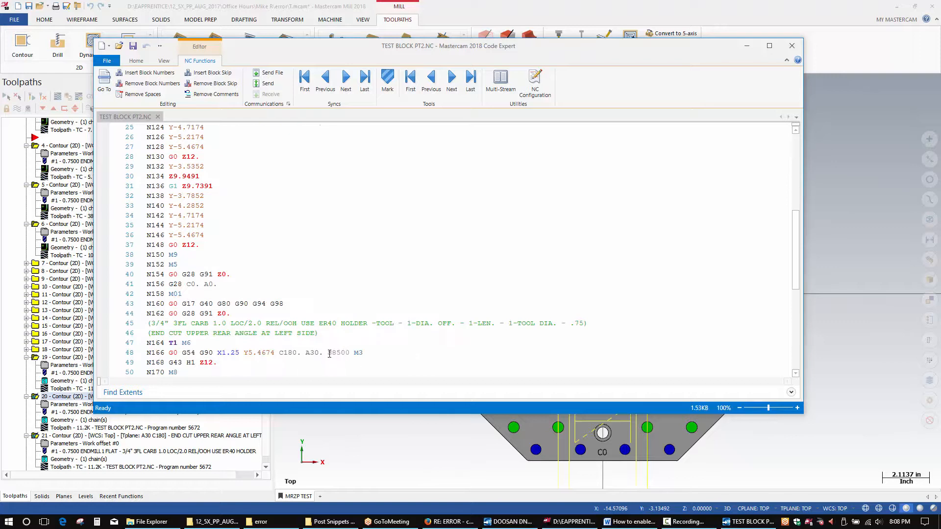
drag(329, 354, 271, 353)
scroll(407, 369, up, 5)
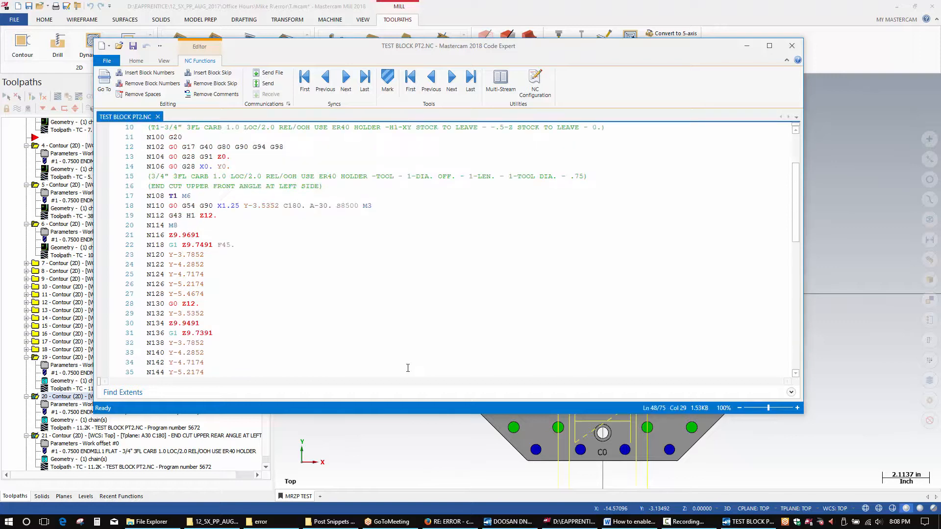
scroll(407, 368, down, 10)
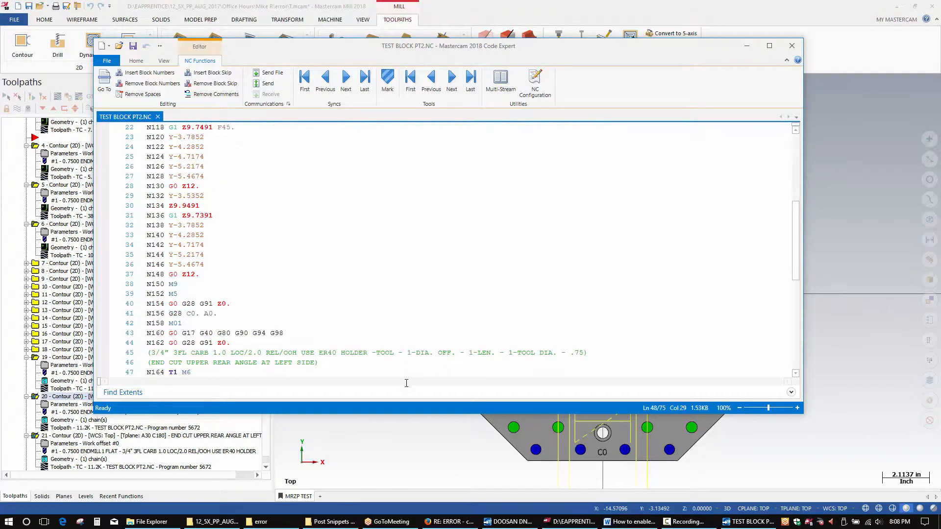
click(366, 446)
Review the Secondary axis, Initial primary and Initial secondary integers in operation 21's Misc Values, leaving them as they are.
click(84, 444)
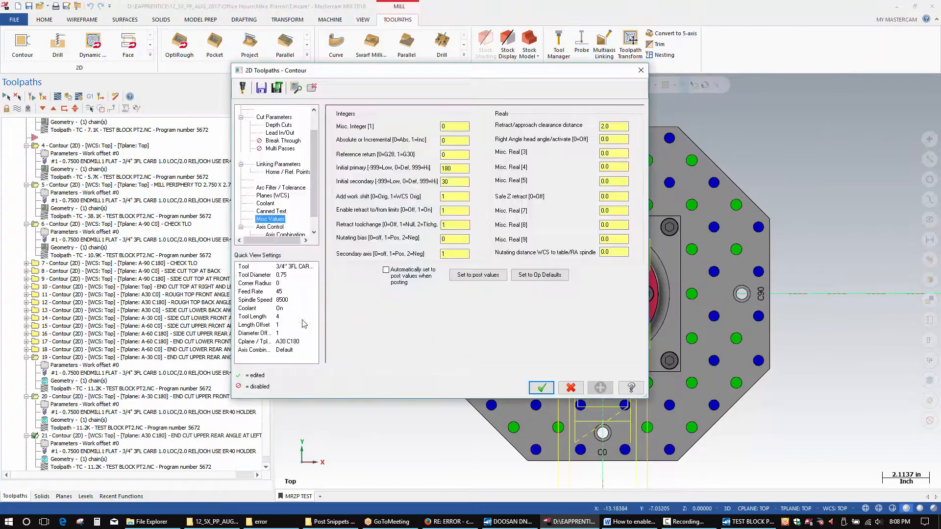
click(455, 254)
double_click(455, 169)
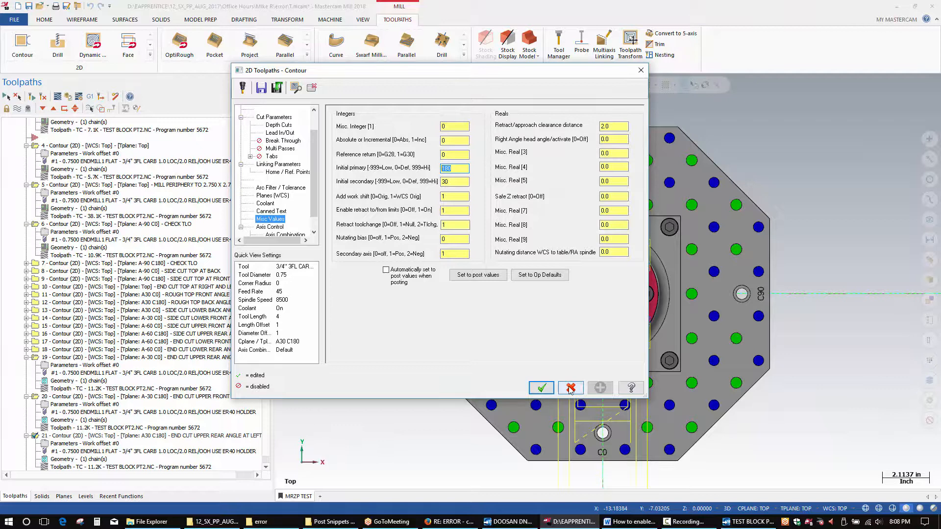
click(542, 387)
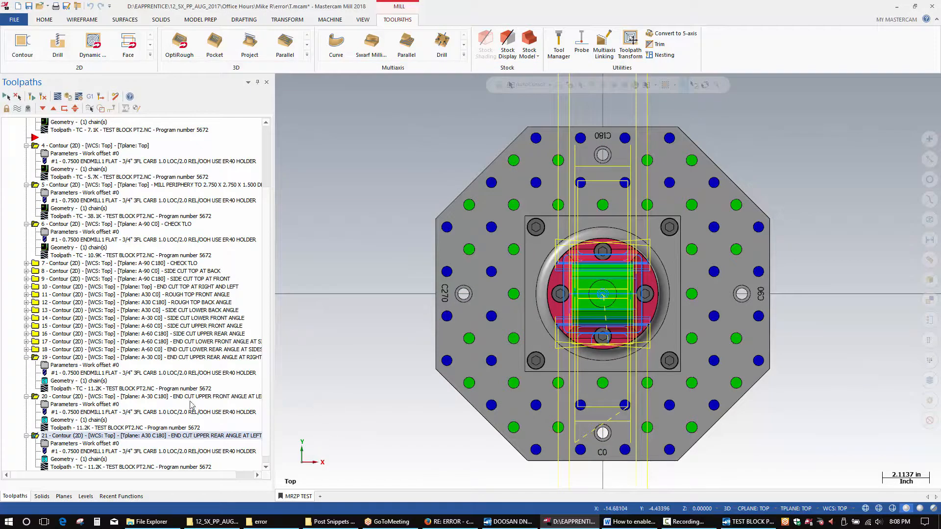
click(69, 444)
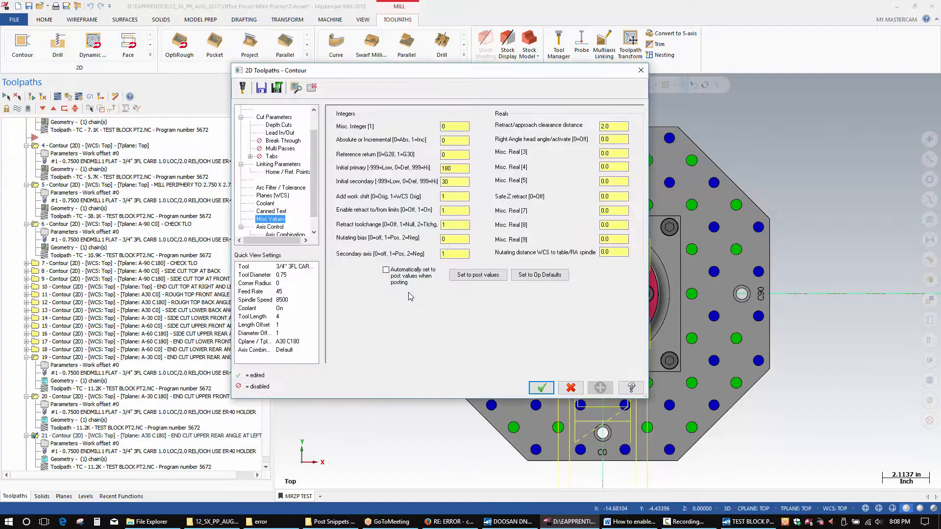
double_click(449, 254)
double_click(447, 168)
click(449, 181)
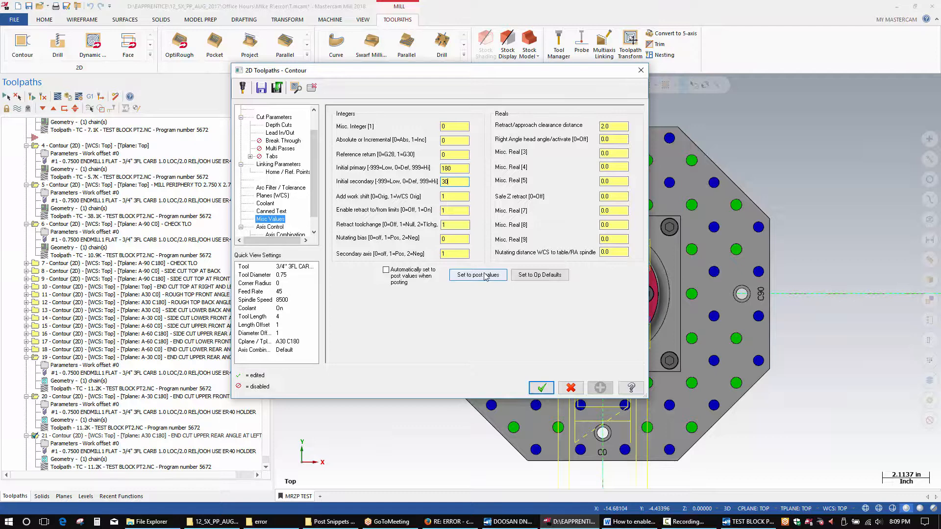
click(571, 388)
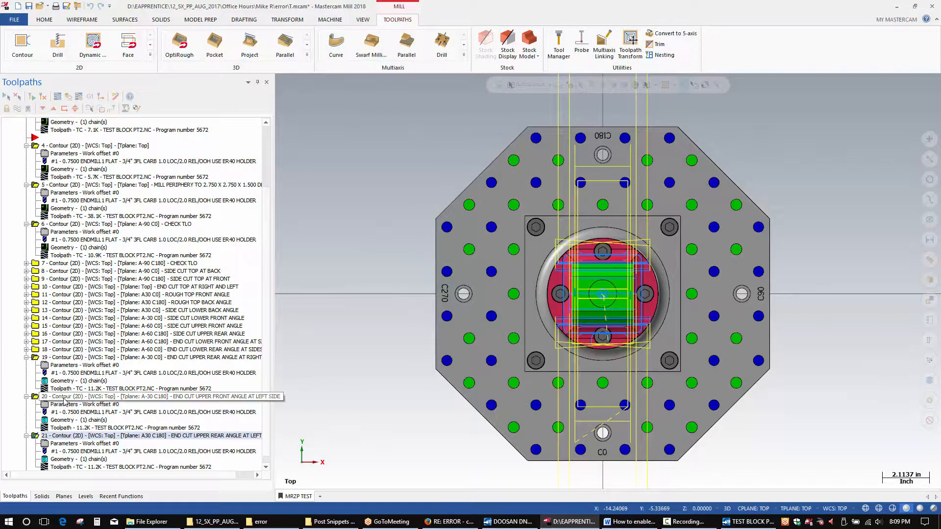
Select all operations, post them with the NC file overwritten, and reload TEST BLOCK PT2.NC in Code Expert.
scroll(64, 334, down, 1)
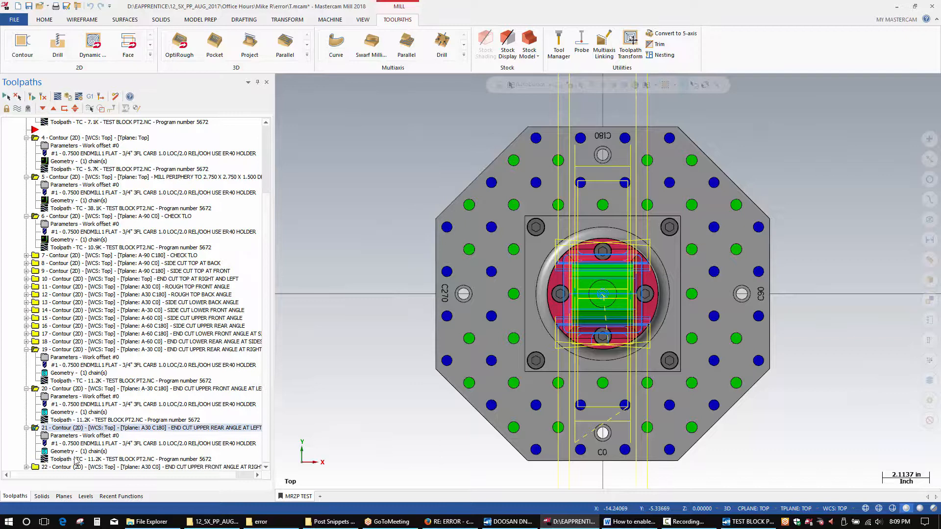
scroll(36, 211, up, 4)
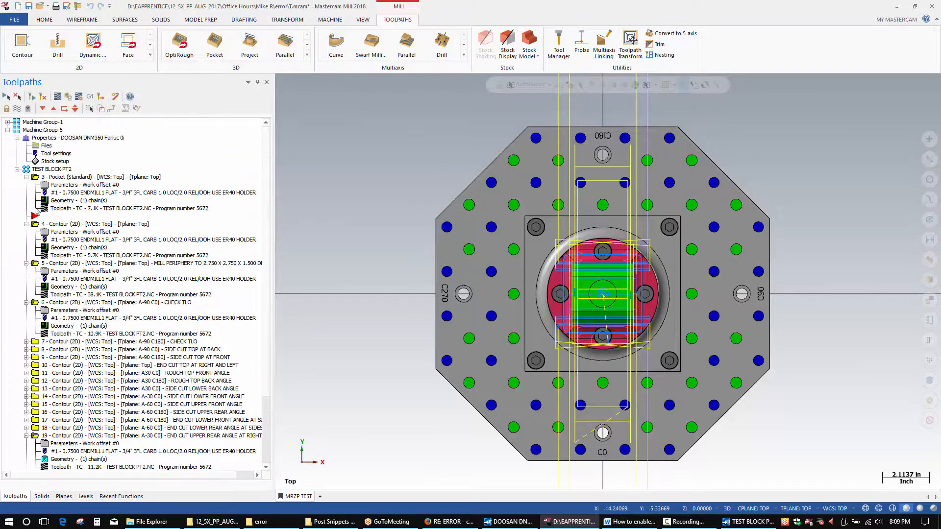
key(ctrl+a)
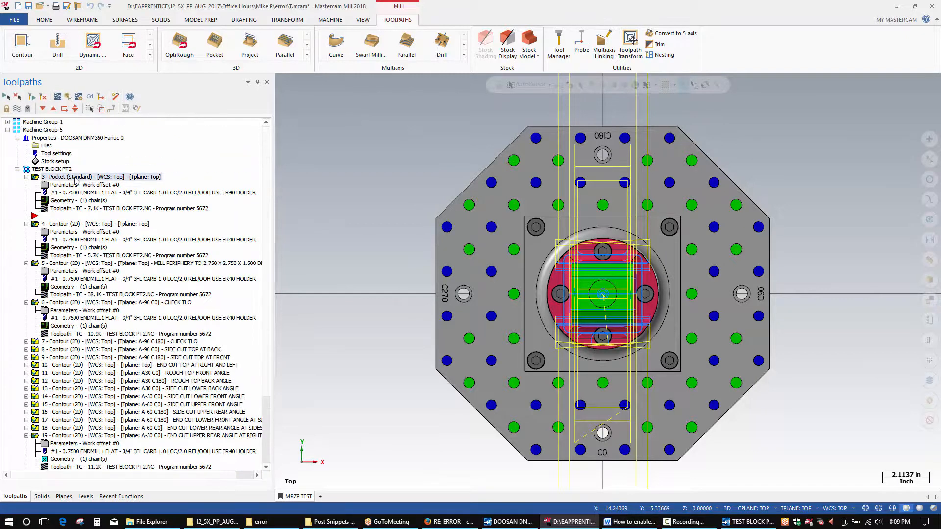
click(91, 98)
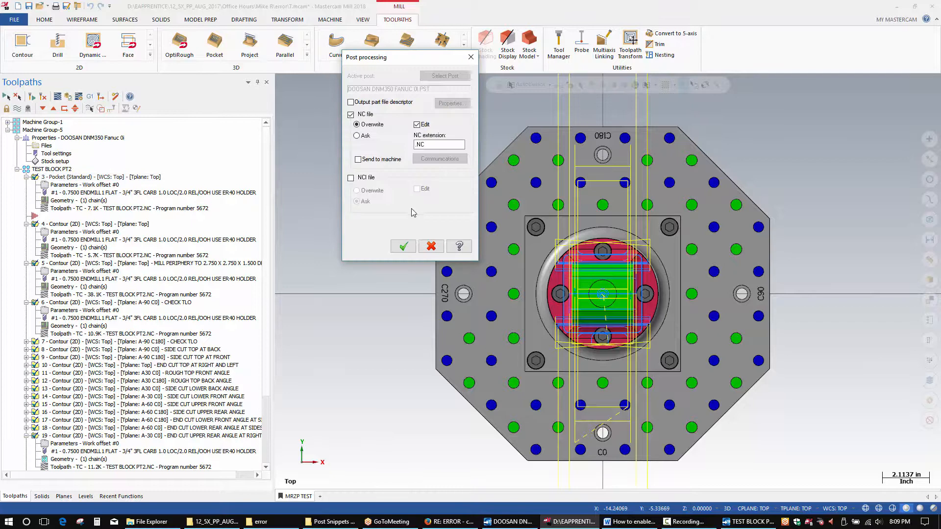
click(410, 244)
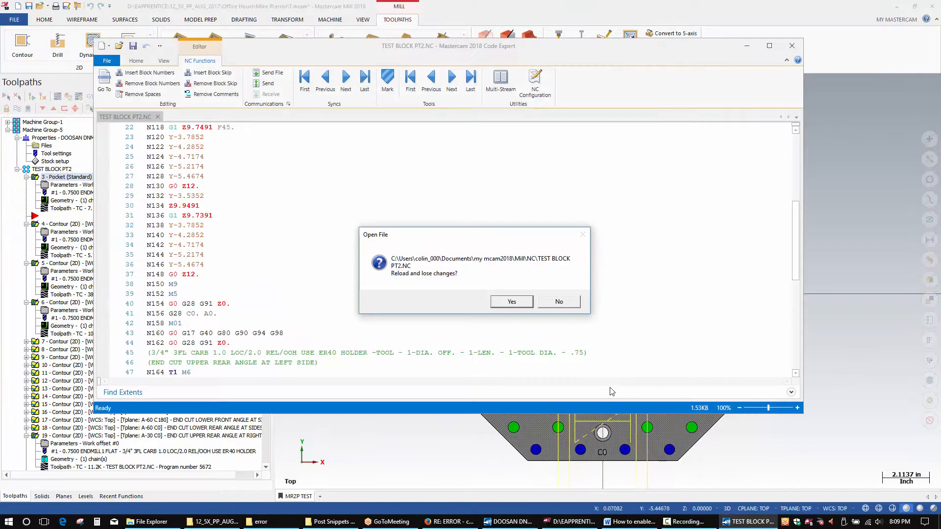
click(527, 304)
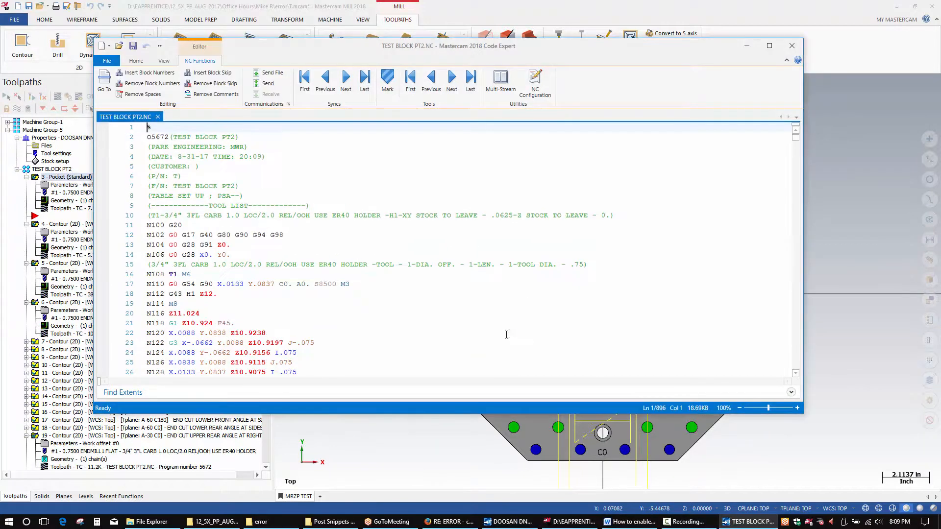
Look through the first operation's code in the reposted TEST BLOCK PT2.NC and return to its beginning.
scroll(490, 333, down, 10)
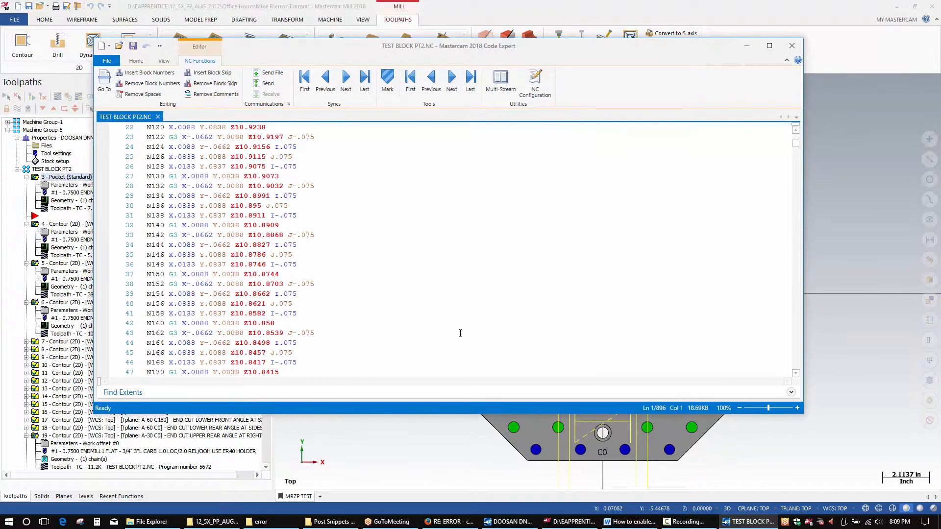
scroll(457, 333, down, 8)
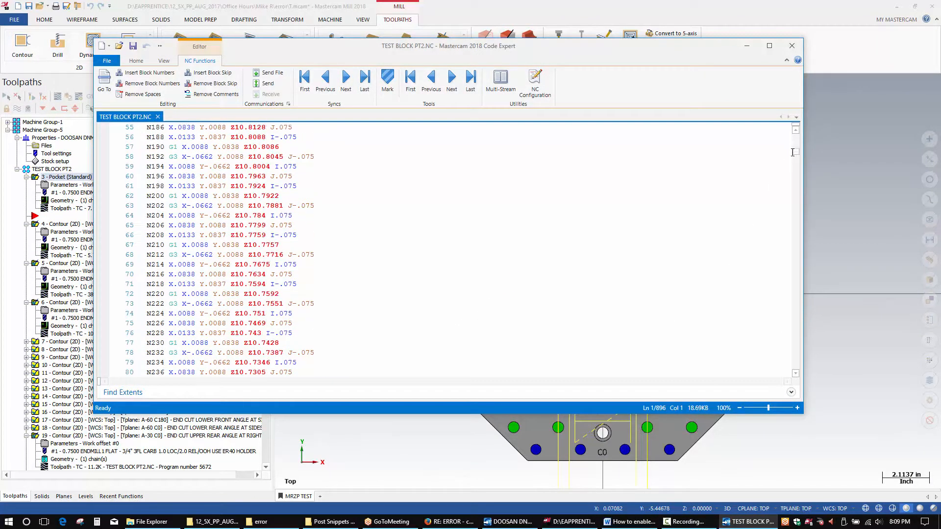
drag(794, 153, 755, 130)
click(709, 223)
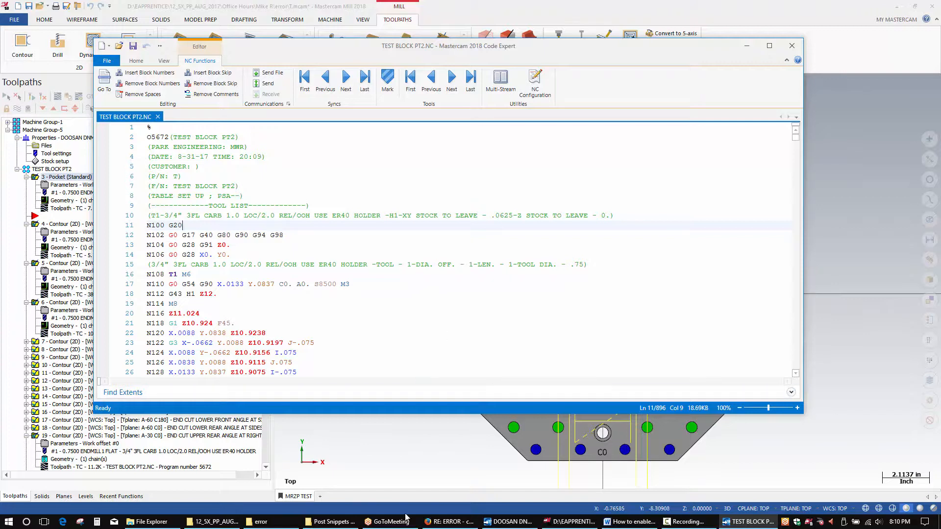
Review the adj2sec setting in the Doosan post and the TEST BLOCK PT2.err log, then minimize that window.
click(505, 522)
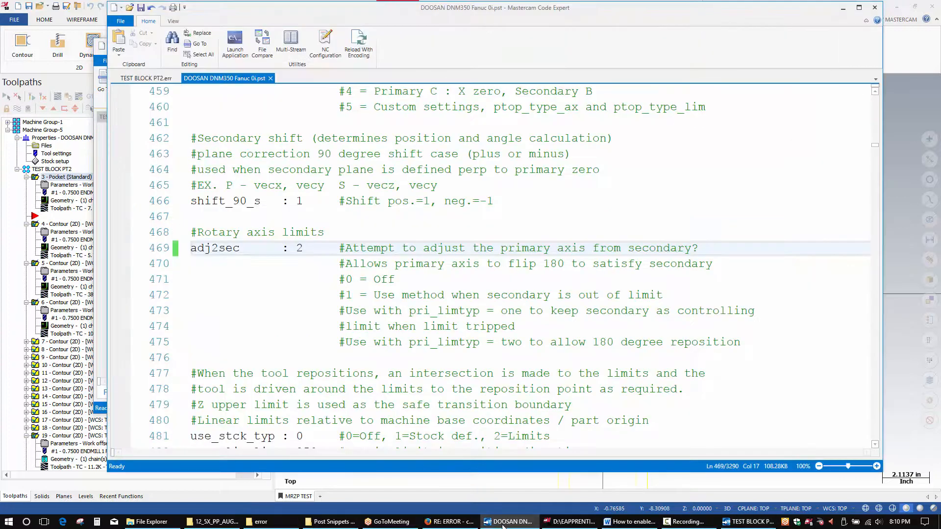
click(505, 522)
click(505, 523)
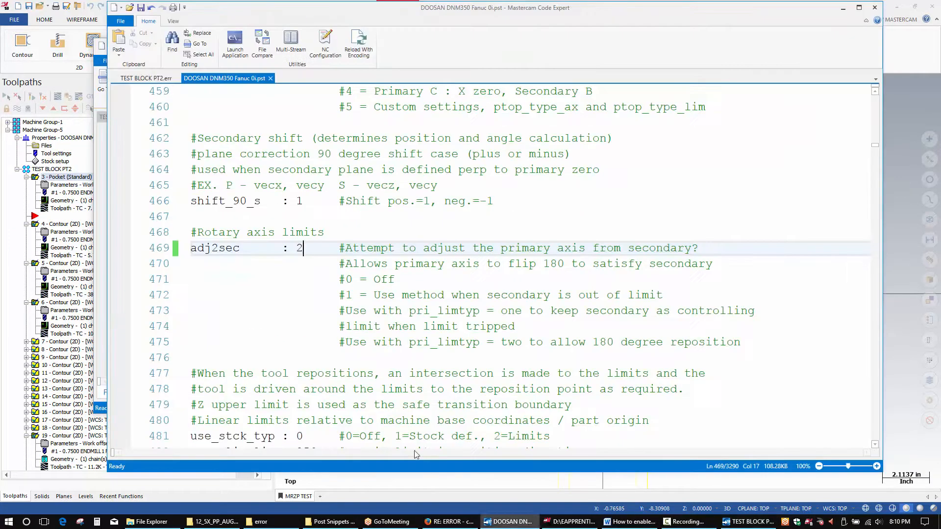
click(146, 78)
drag(875, 106, 868, 78)
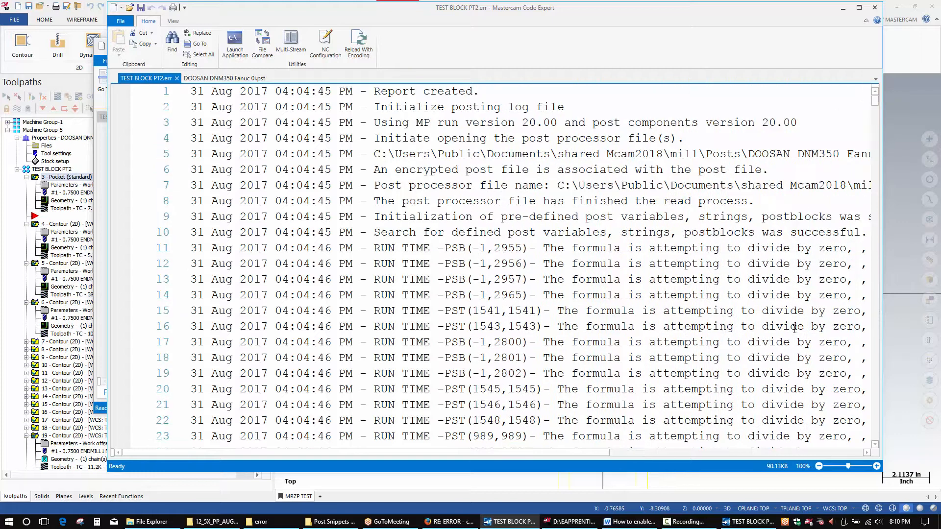
click(847, 8)
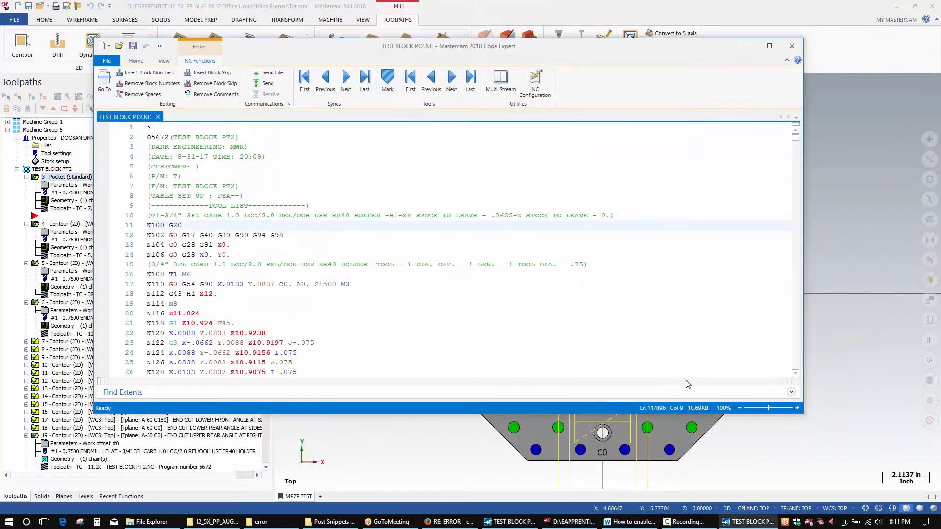
Check the C and A rotary positions on line N110 of the full posted program.
click(673, 353)
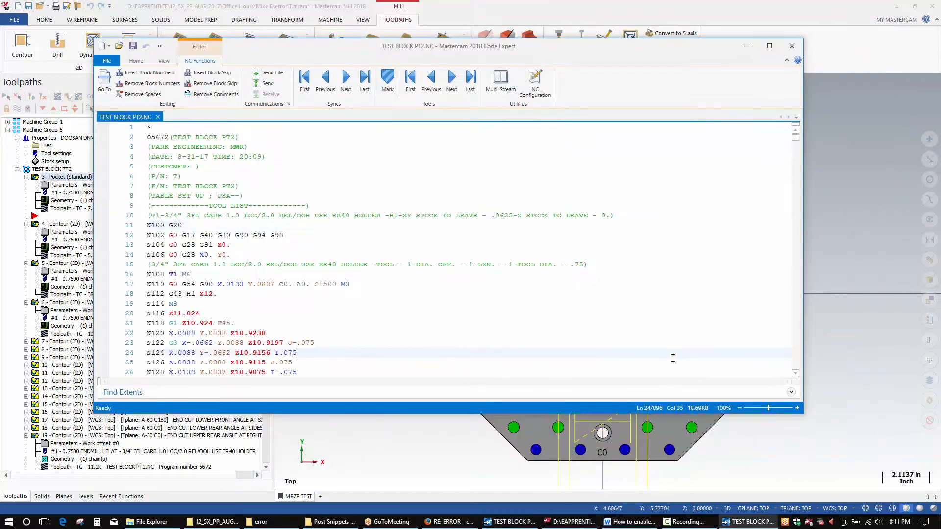
click(279, 284)
click(395, 325)
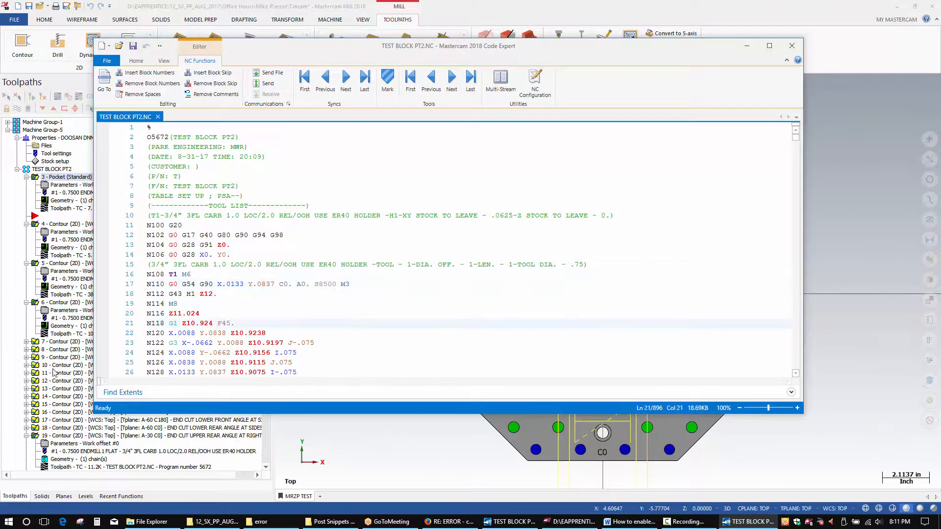
Reopen operation 21's Misc Values, examine the Secondary axis integer, and close the parameters.
scroll(60, 449, down, 2)
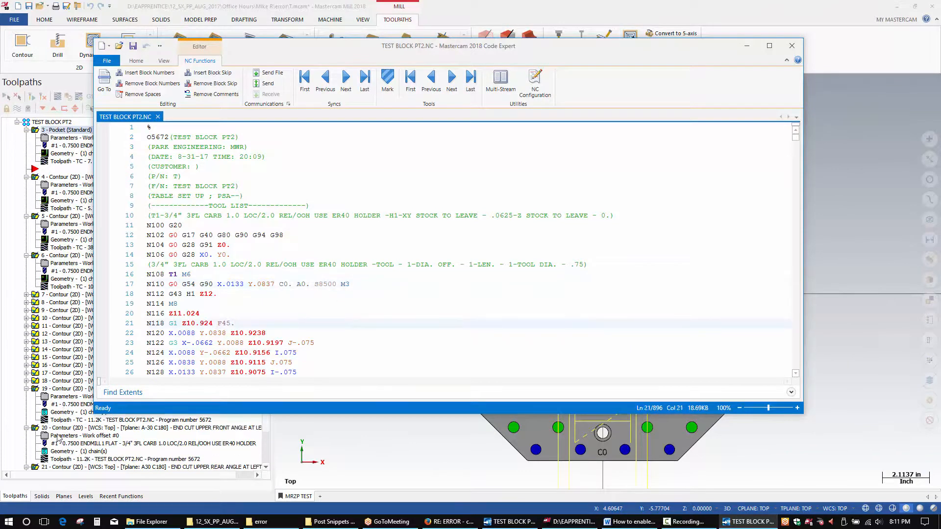
scroll(58, 438, down, 2)
click(57, 436)
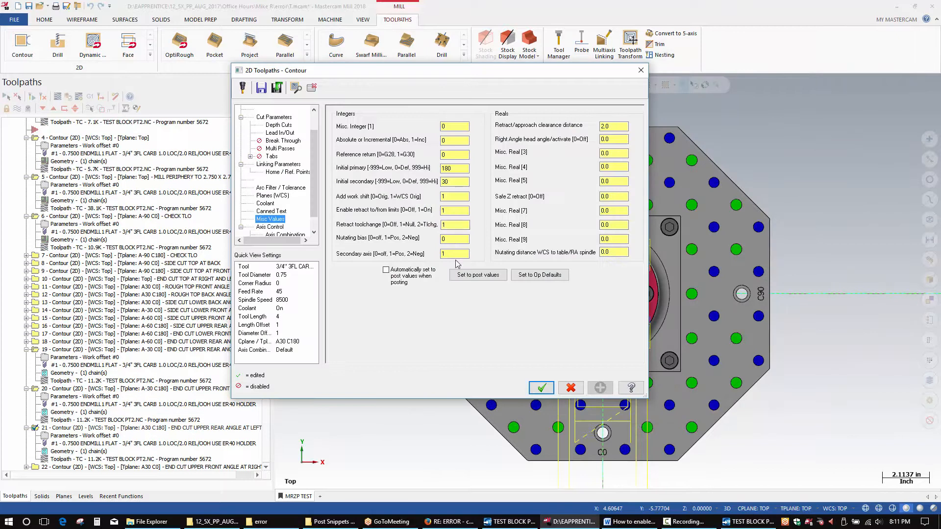
double_click(448, 254)
click(542, 388)
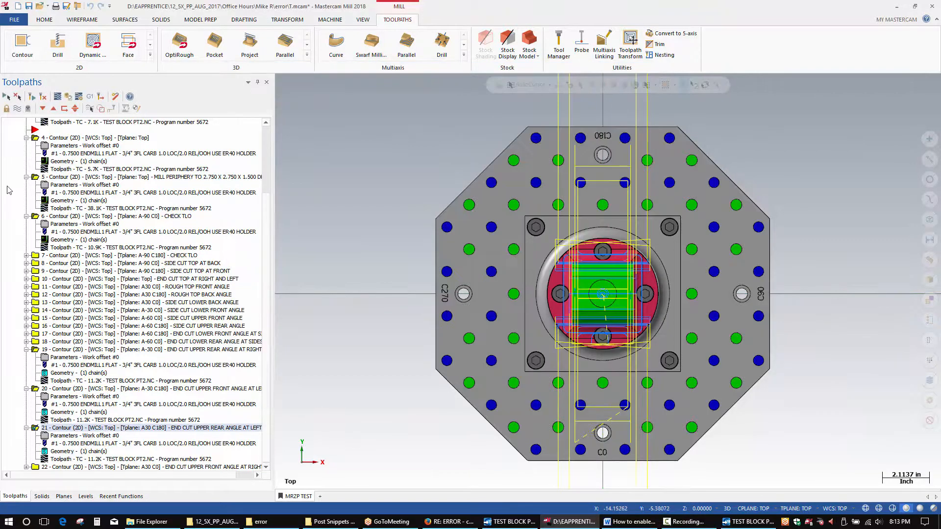
Collapse the expanded operations in the TEST BLOCK PT2 group and move the insert arrow below operation 22.
scroll(18, 201, up, 3)
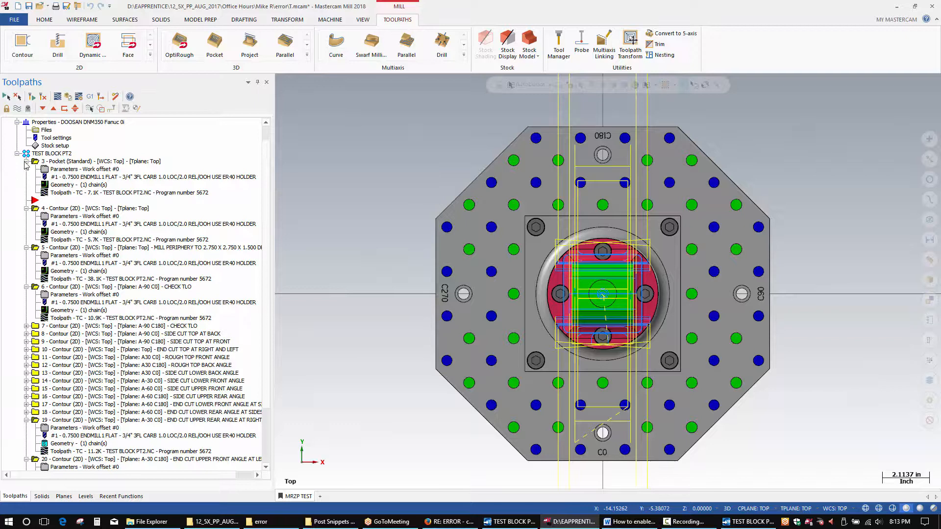
click(26, 162)
click(26, 177)
click(26, 184)
scroll(27, 196, up, 1)
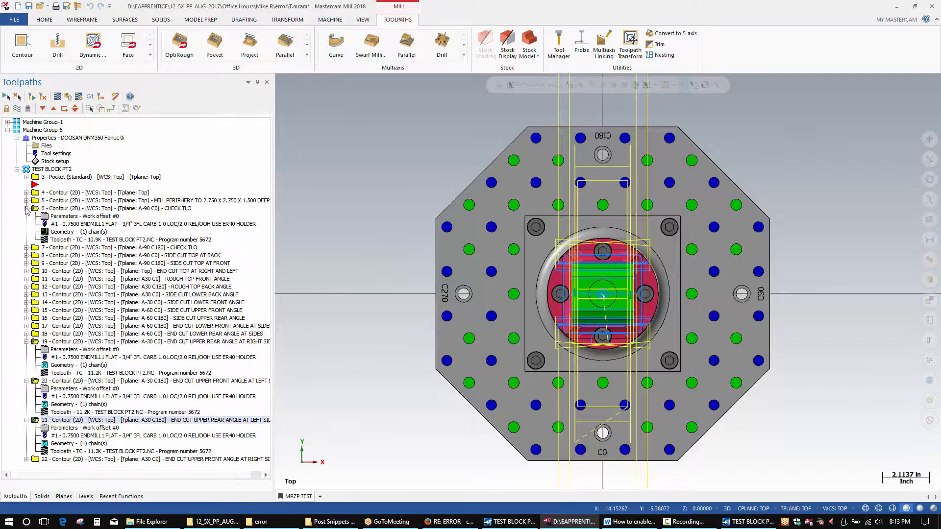
click(26, 209)
click(26, 310)
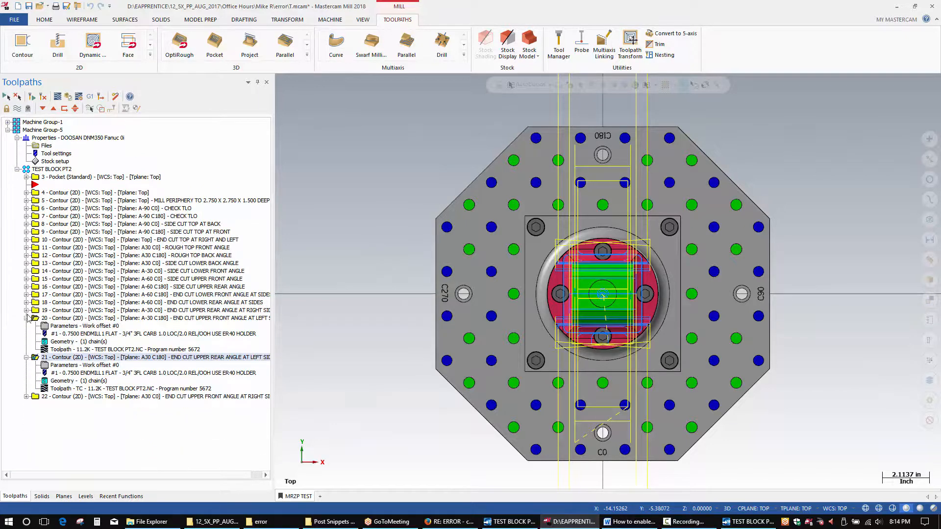
click(26, 318)
click(26, 326)
click(26, 334)
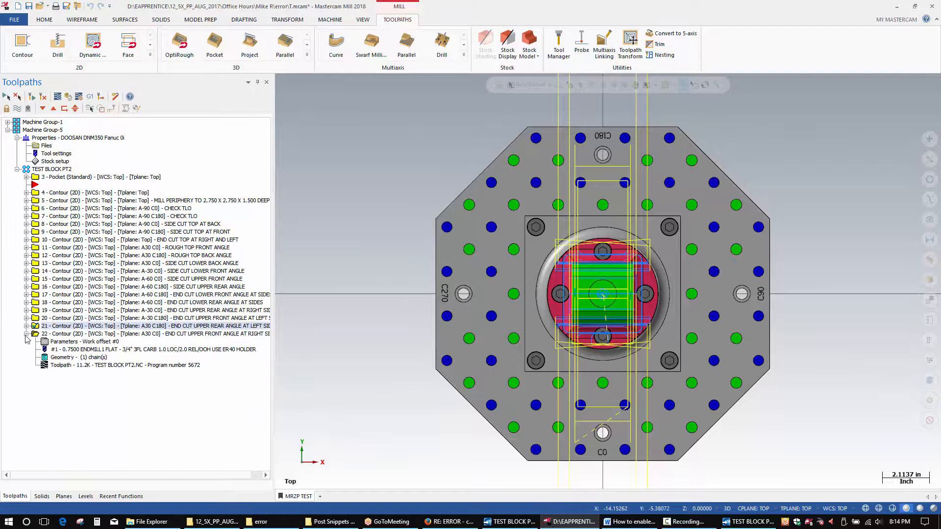
click(26, 334)
click(34, 195)
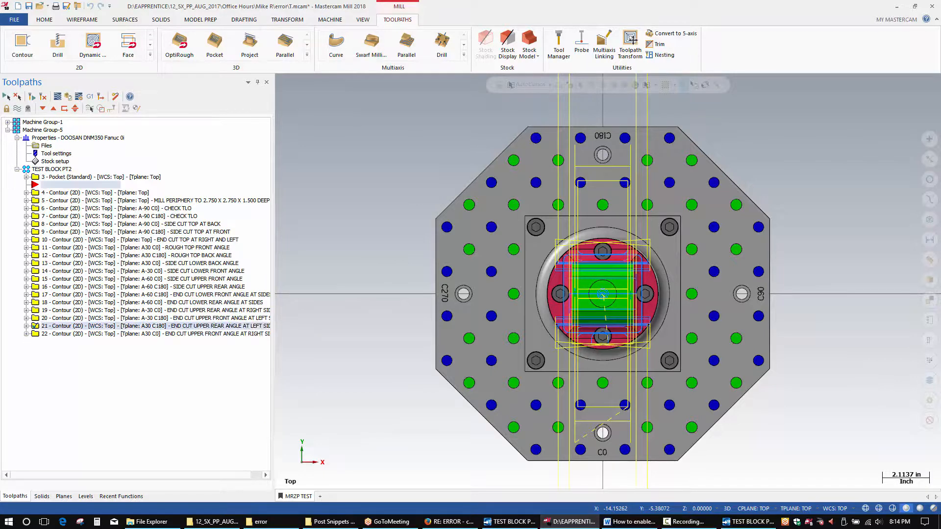
shift+click(98, 326)
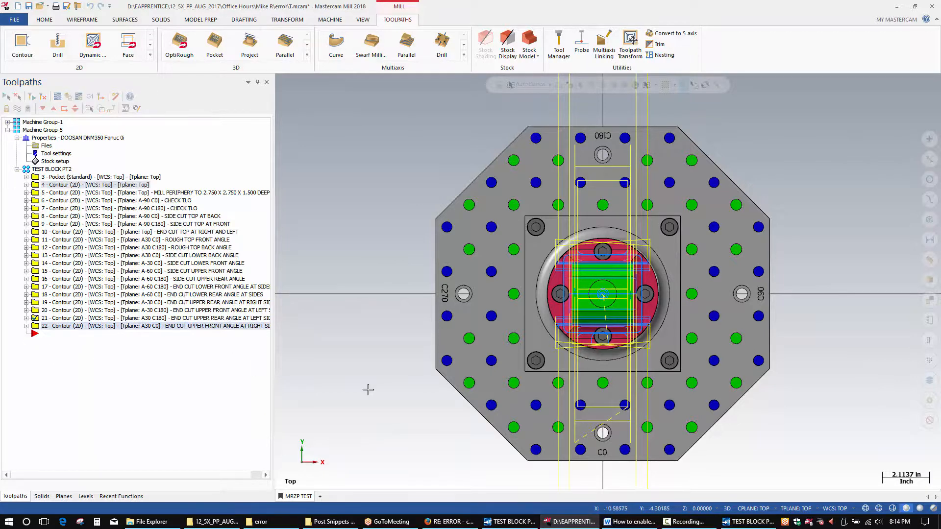